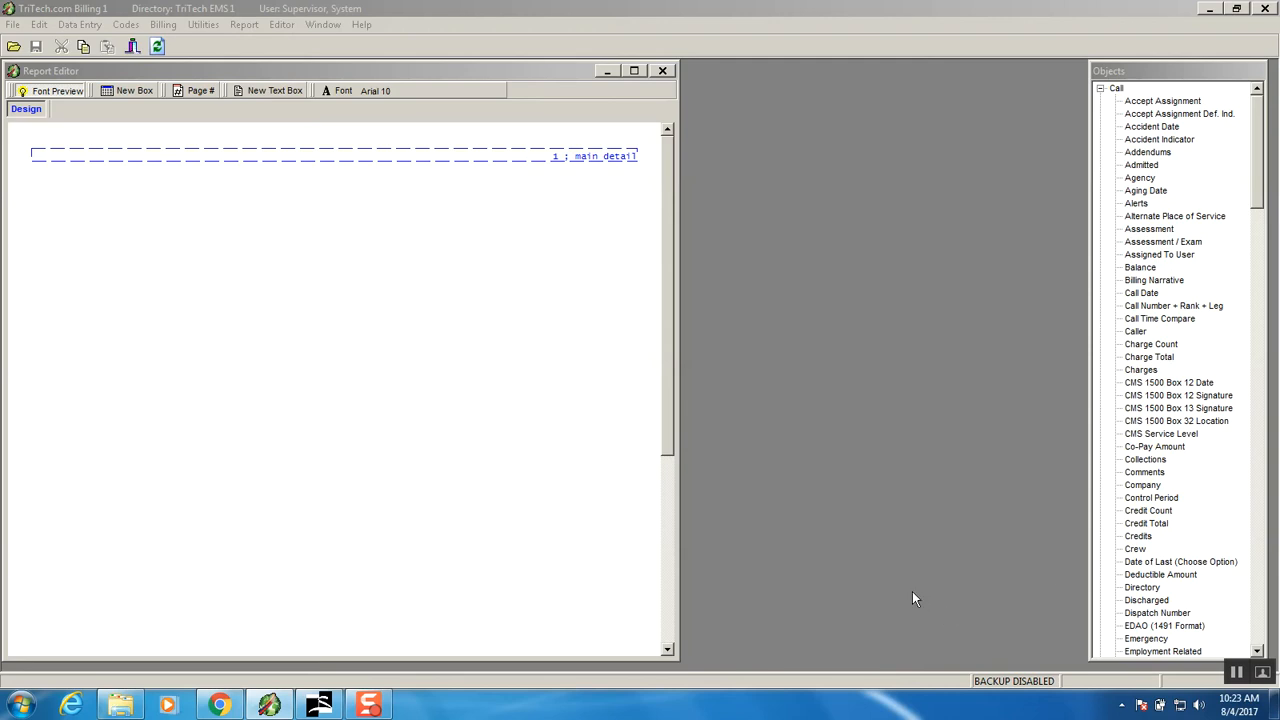
Start the report wizard and keep its default page setup of Letter paper in portrait orientation
left_click(281, 24)
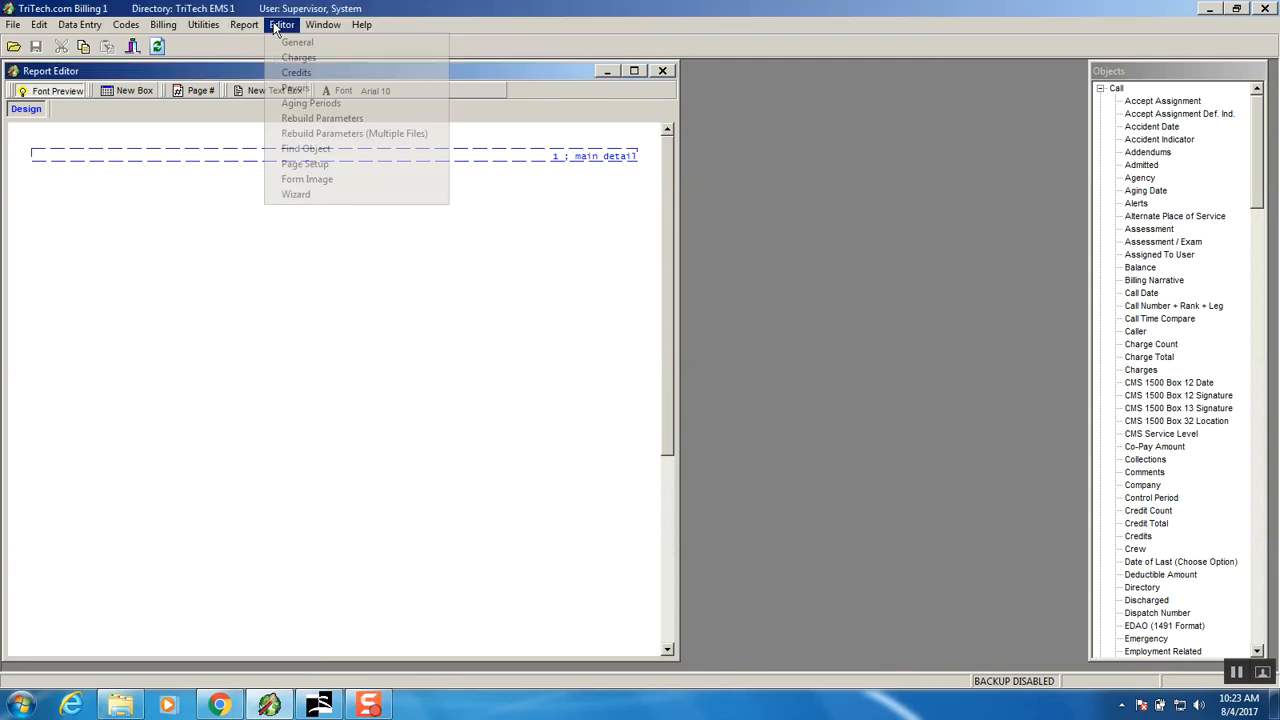
left_click(305, 196)
left_click_drag(487, 269, 385, 252)
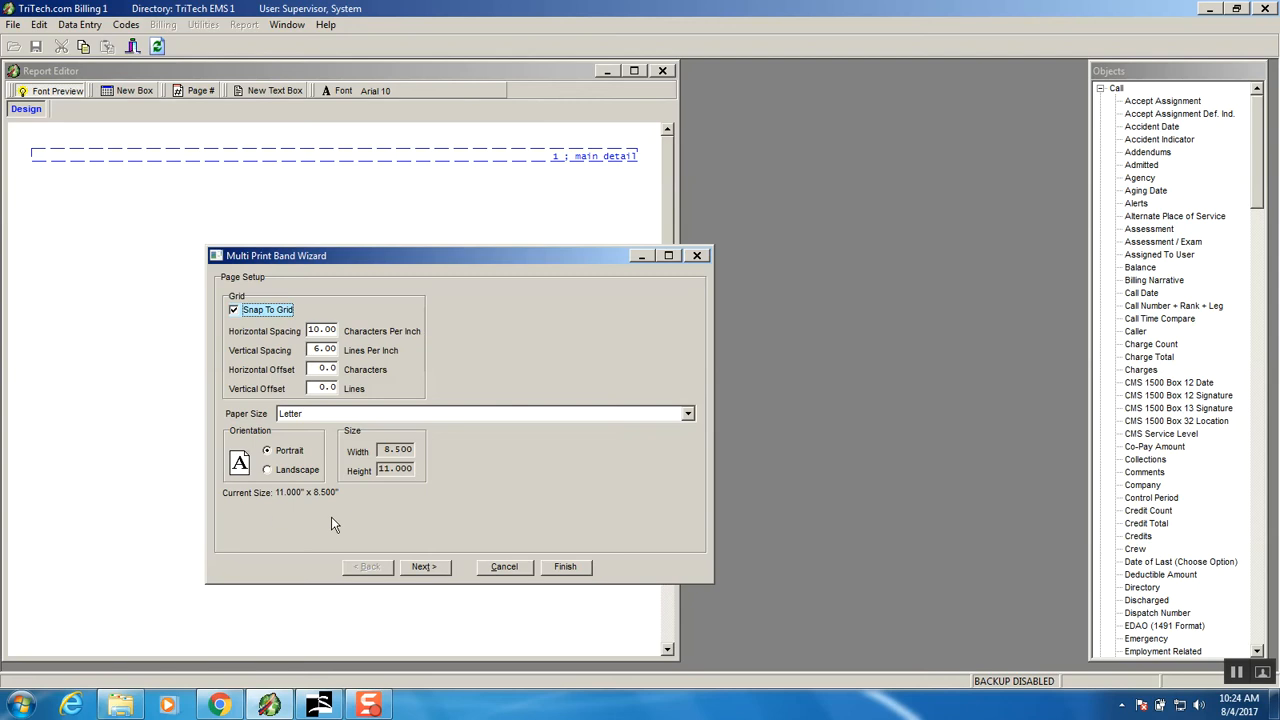
left_click(421, 567)
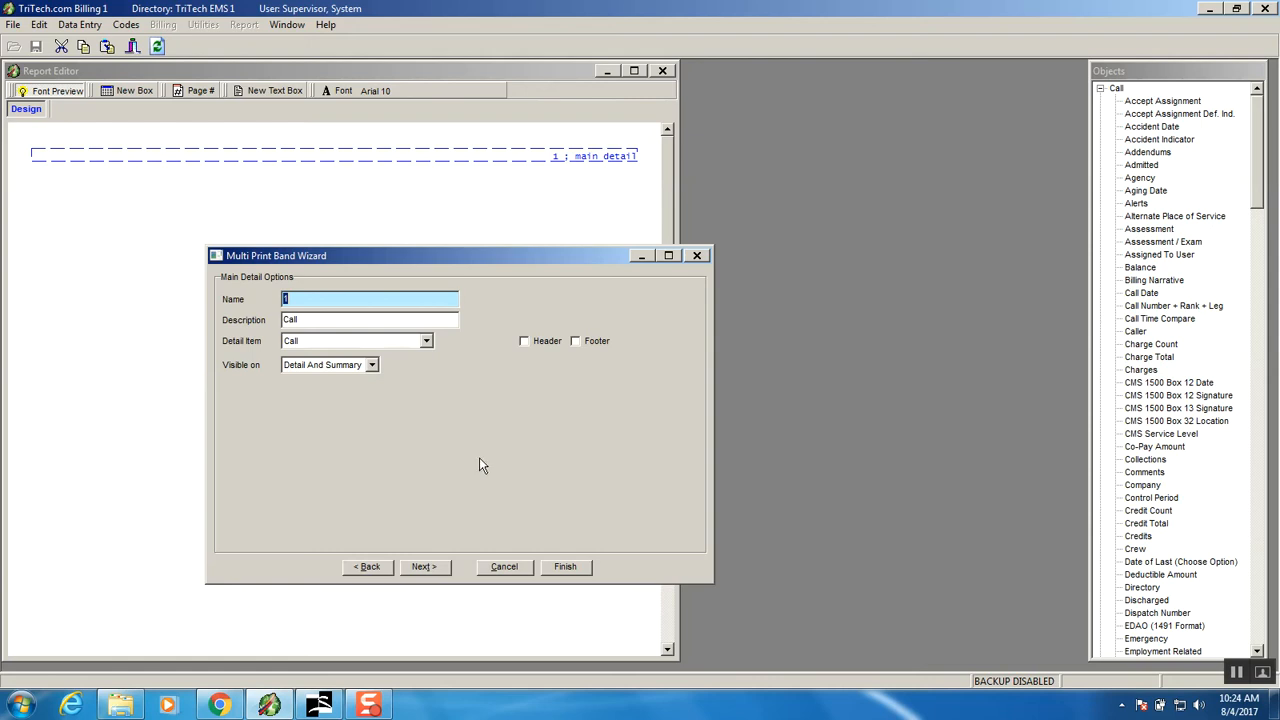
Keep Call as the main detail item, enable its header and footer, and continue to the detail columns
left_click(427, 342)
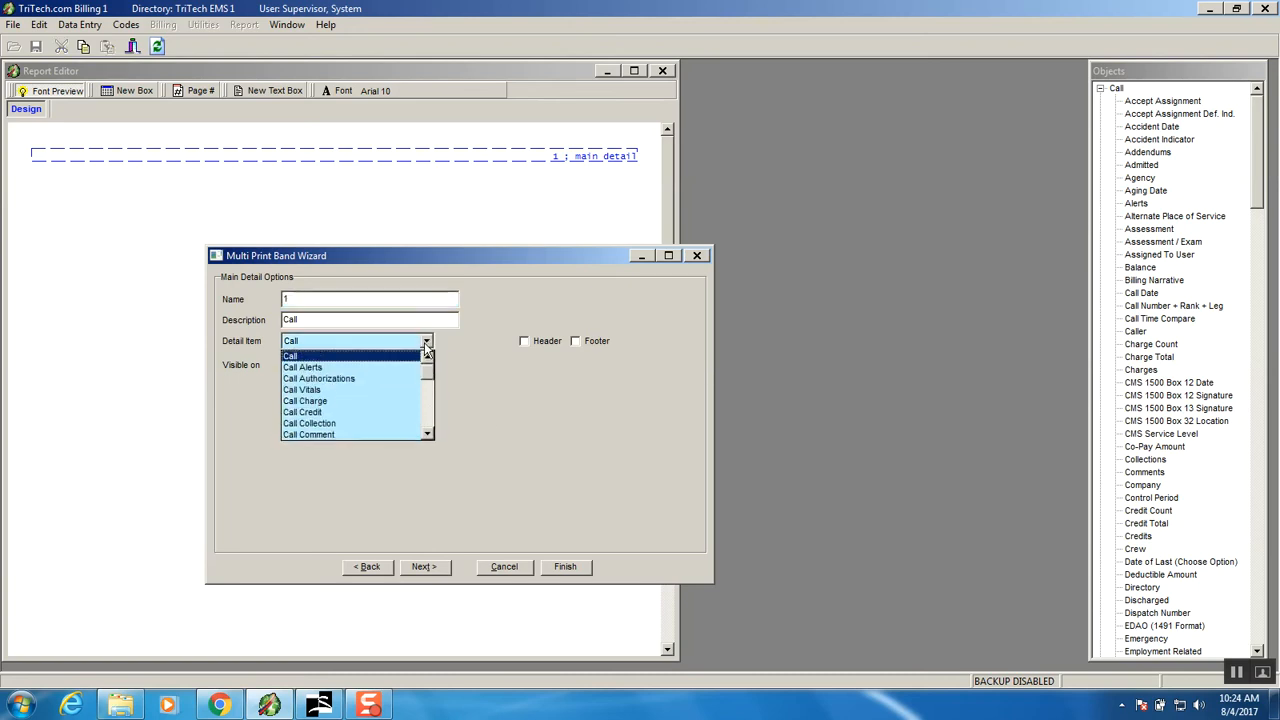
left_click(324, 342)
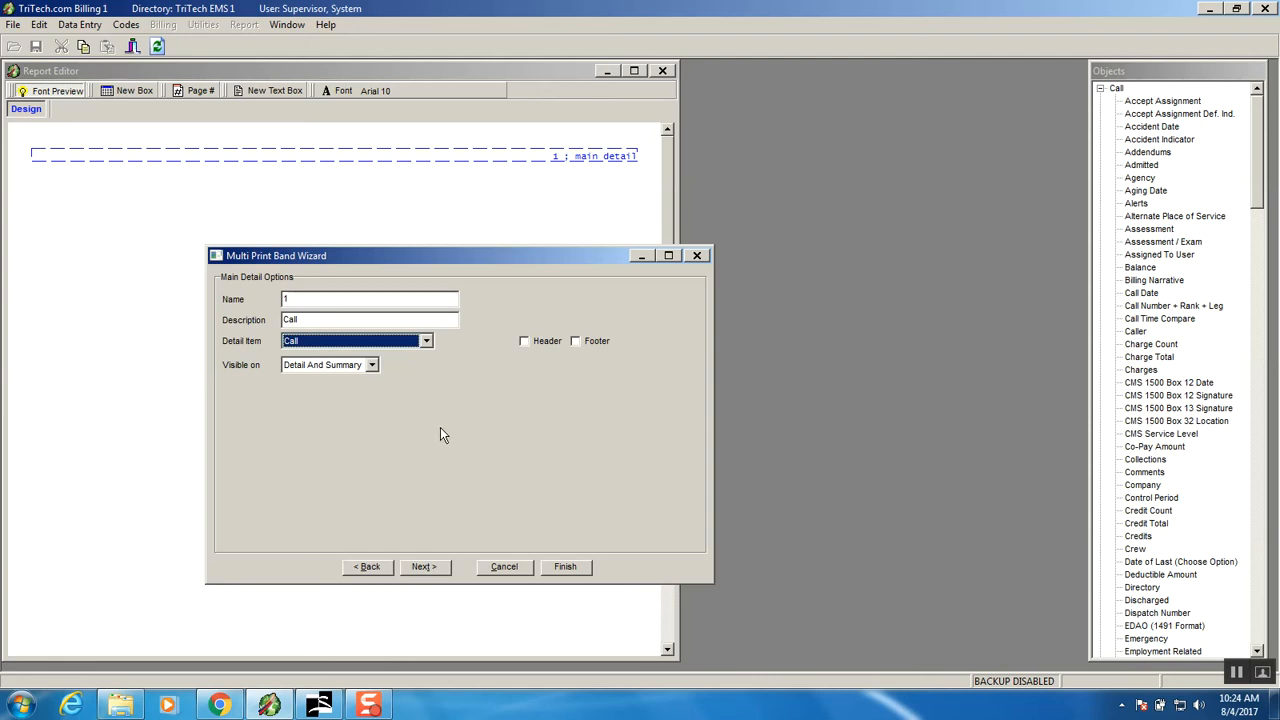
left_click(524, 340)
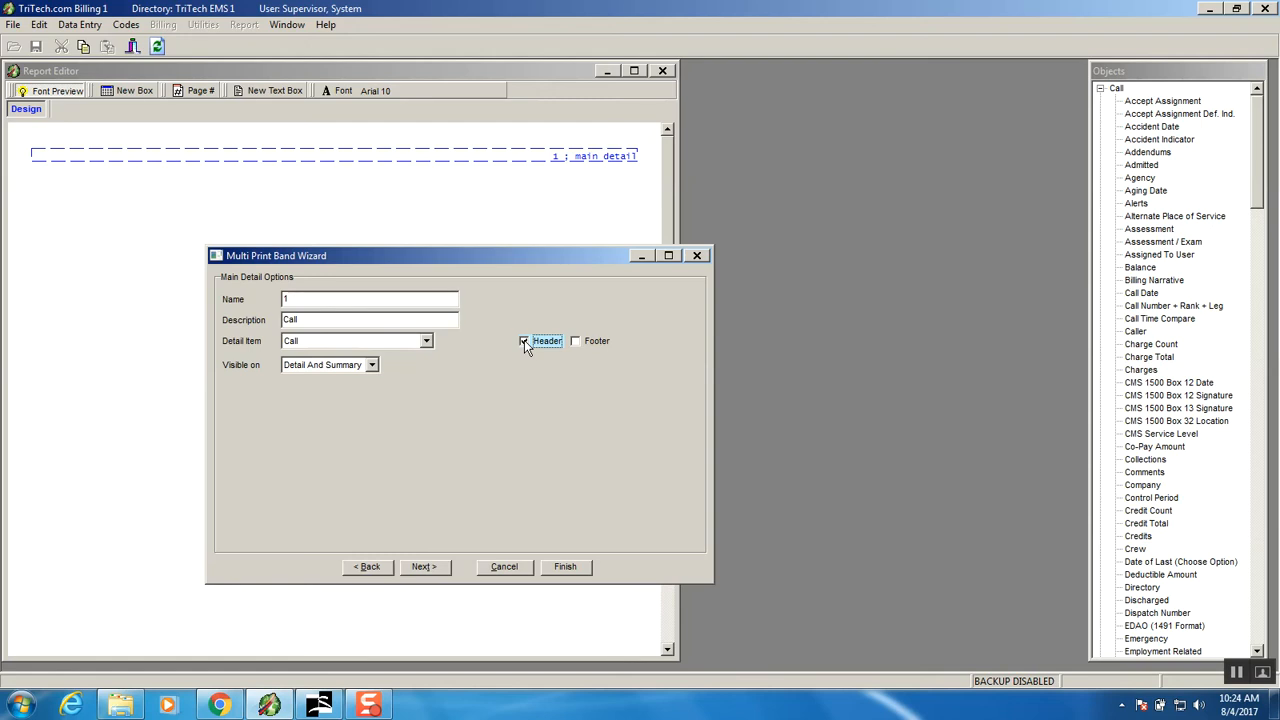
left_click(577, 340)
left_click(424, 566)
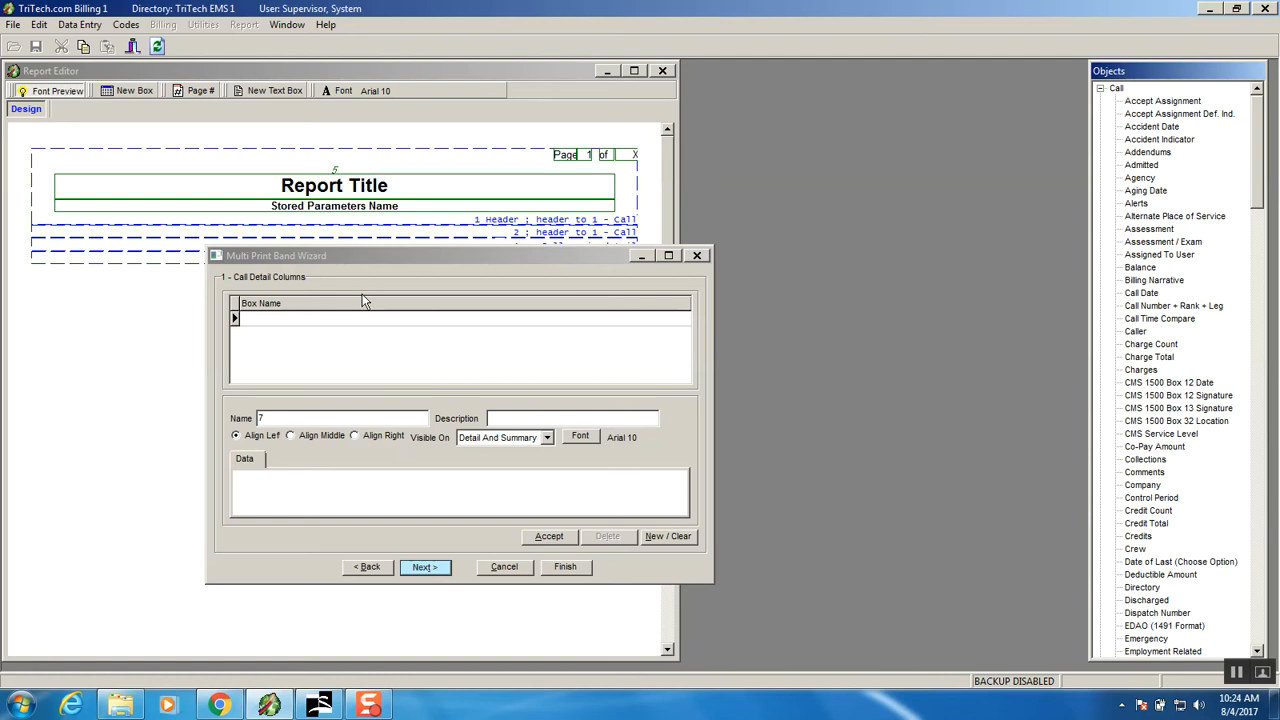
Add a call detail column named Detail that contains the Call Date object
left_click_drag(402, 258, 299, 279)
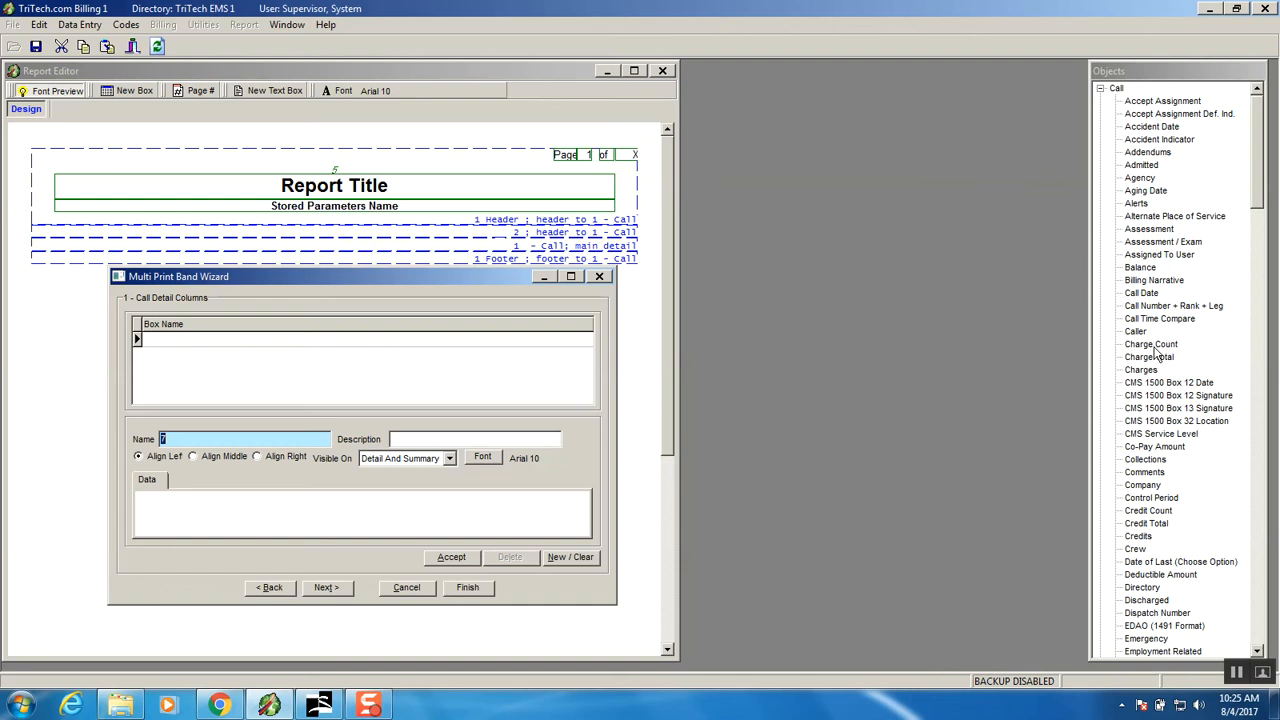
left_click(1145, 397)
scroll(1145, 403, "down", 3)
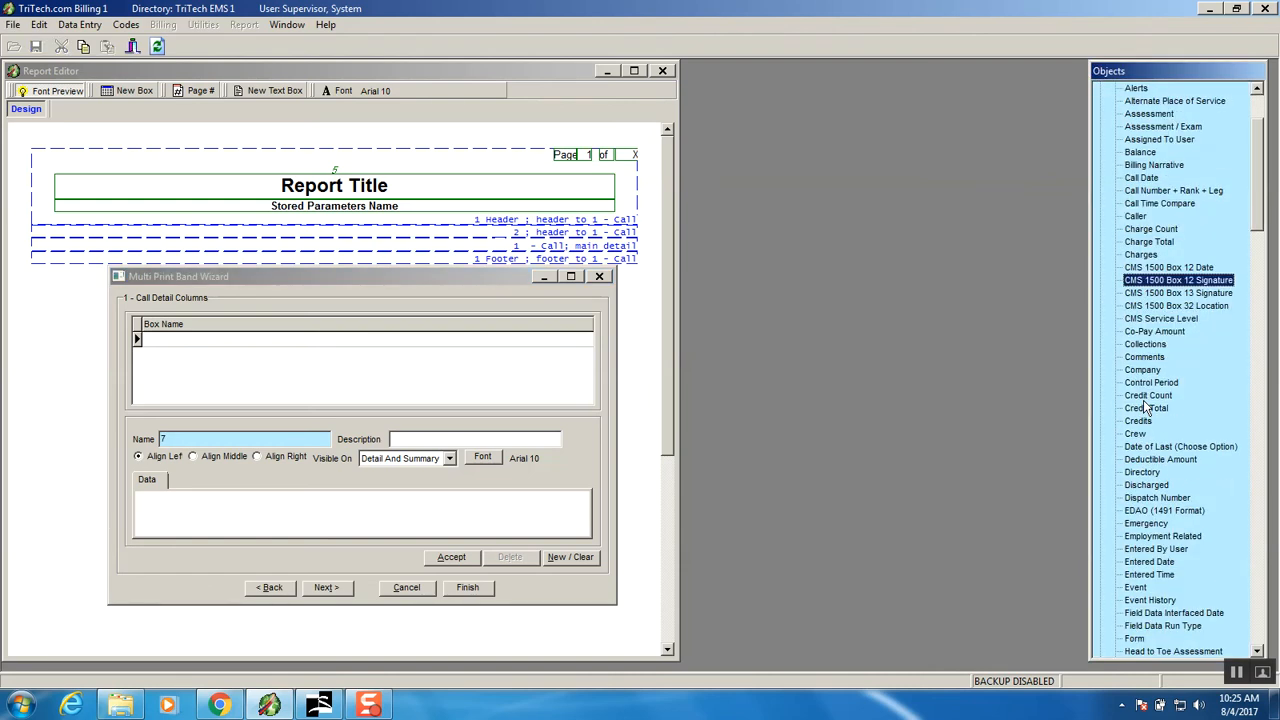
scroll(1147, 406, "up", 1)
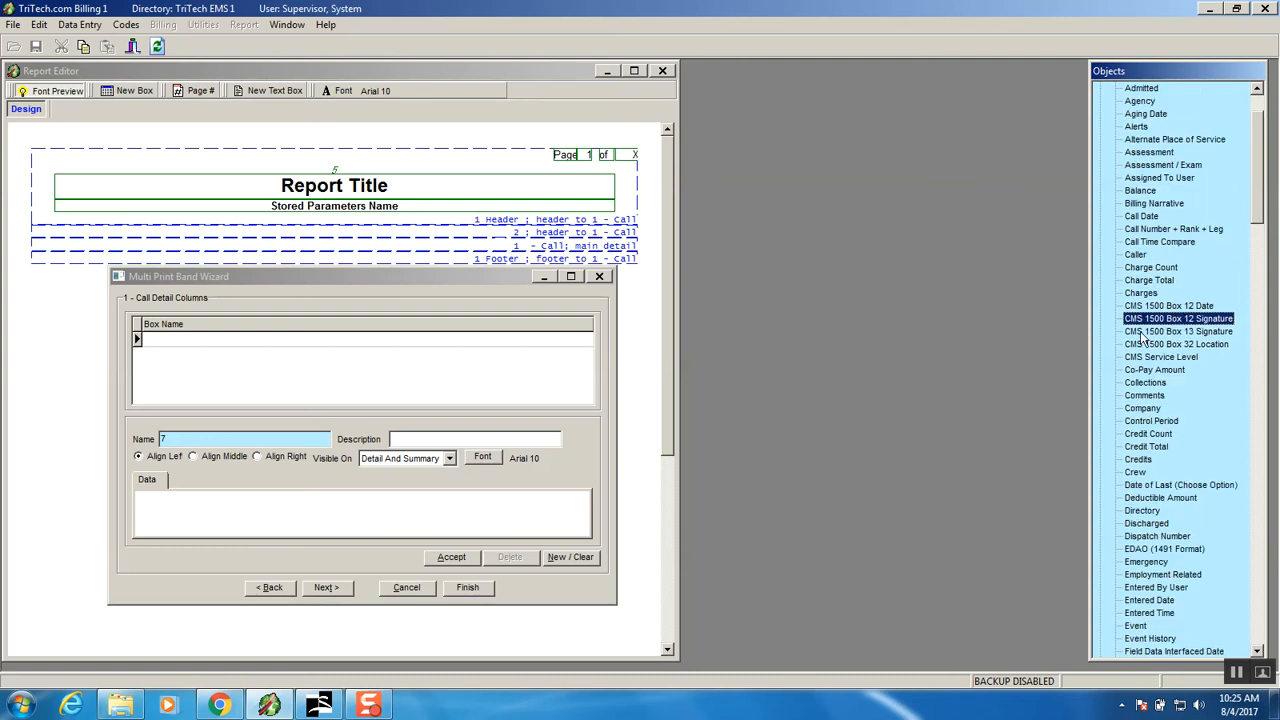
left_click(1138, 217)
left_click_drag(1138, 220, 261, 519)
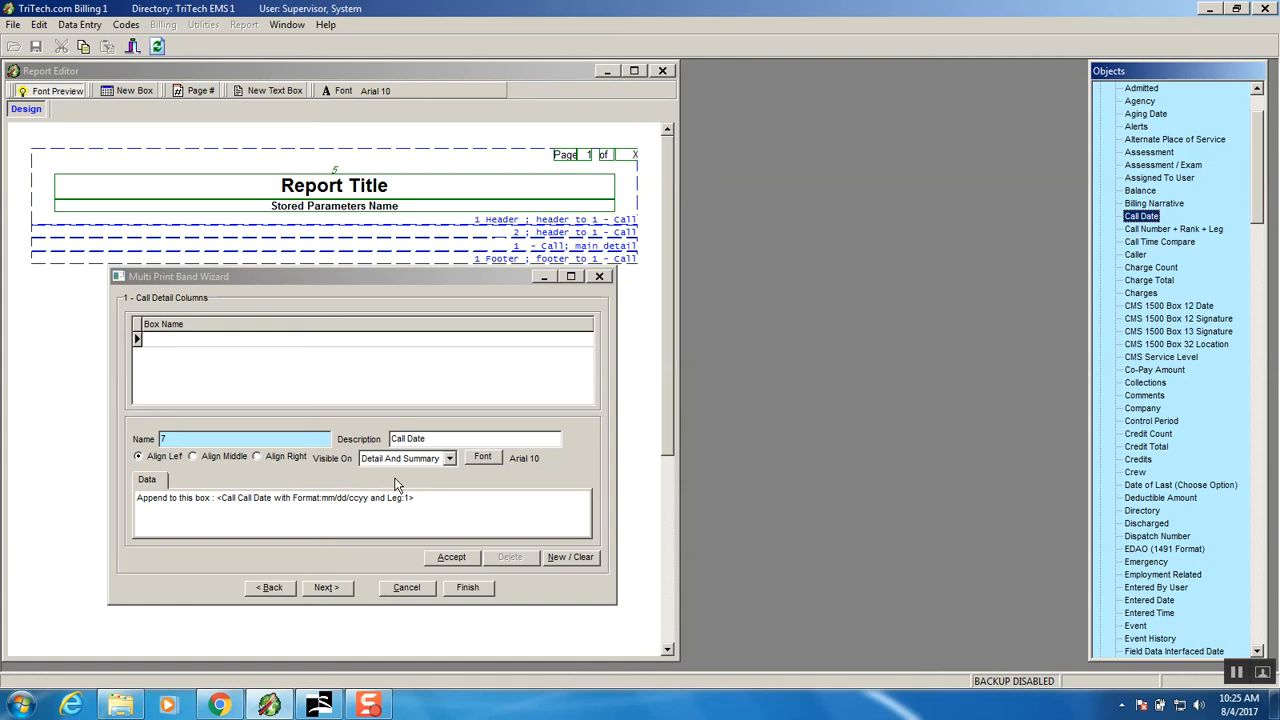
double_click(174, 438)
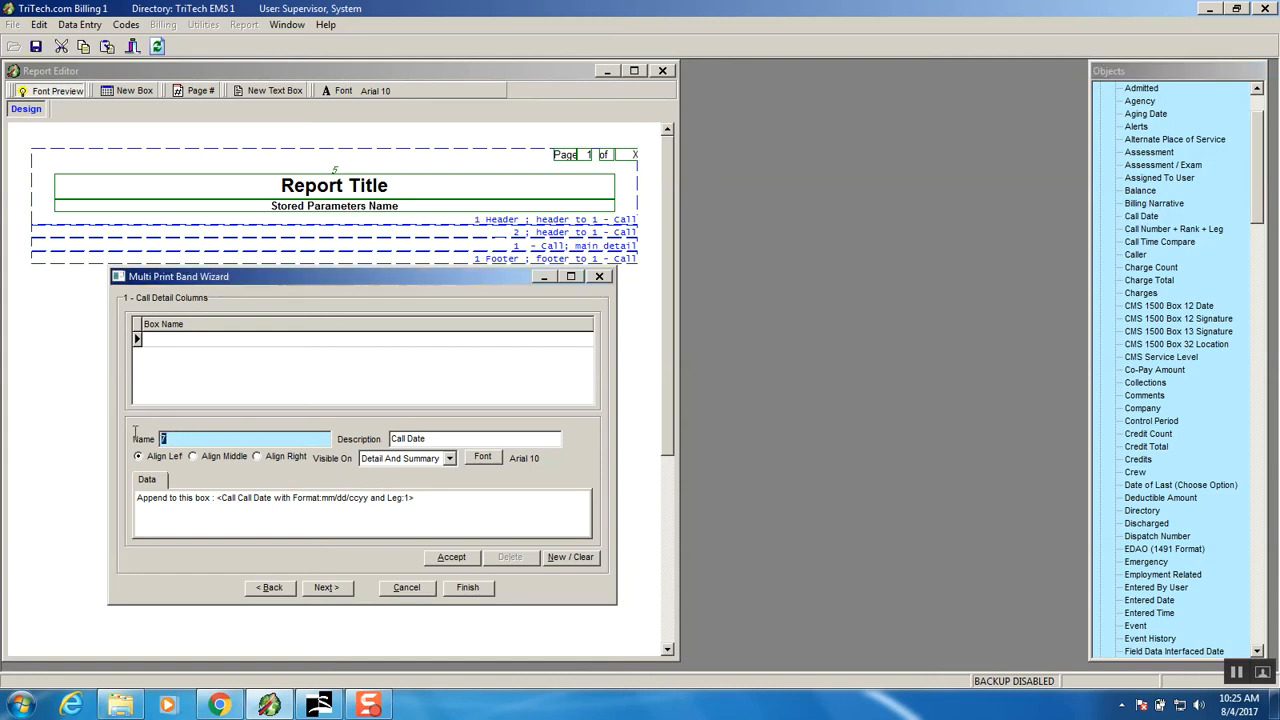
type("Detail")
left_click(458, 560)
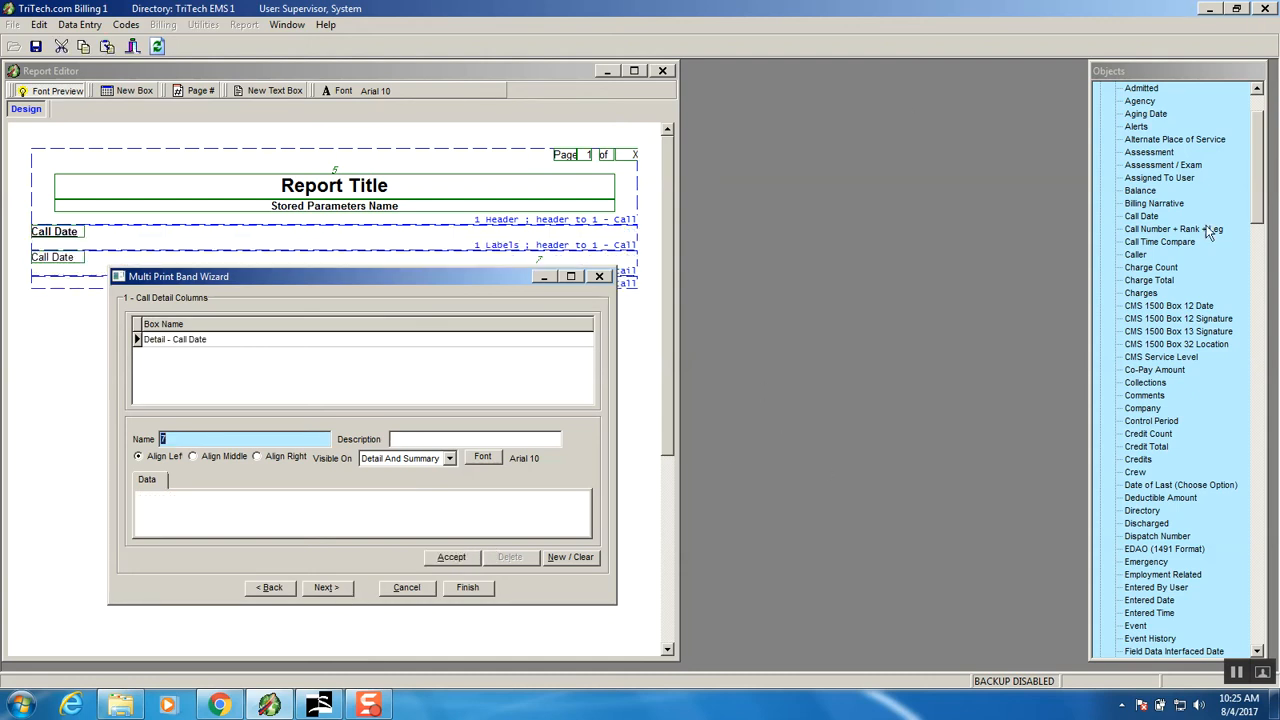
Add a second call detail column named Detail that contains the call's Number object
left_click(1144, 231)
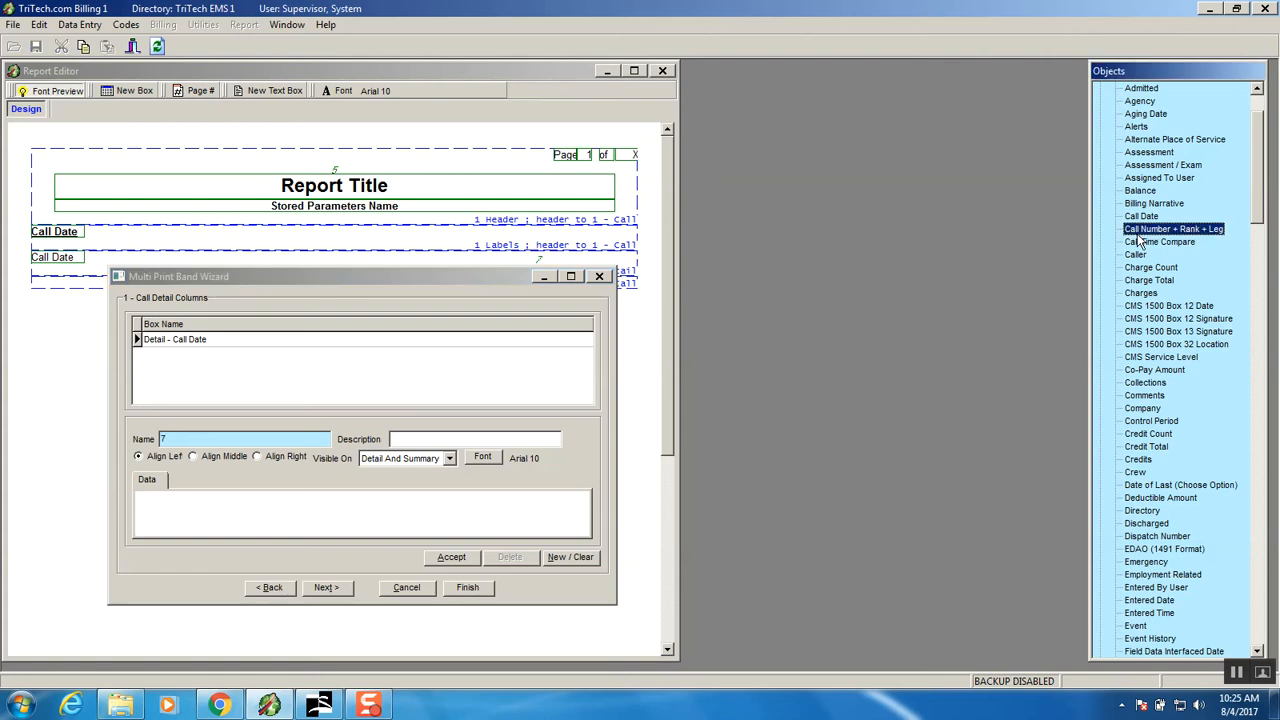
scroll(1140, 237, "down", 7)
scroll(1138, 238, "down", 3)
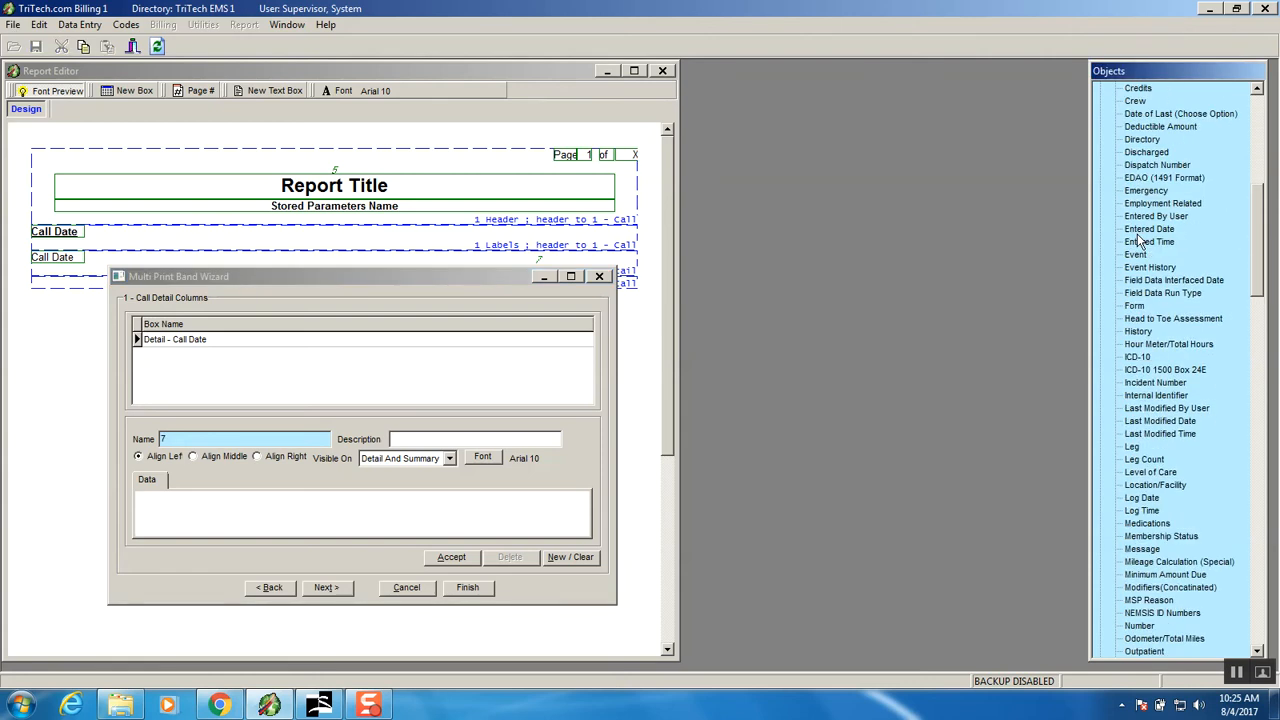
scroll(1138, 238, "down", 2)
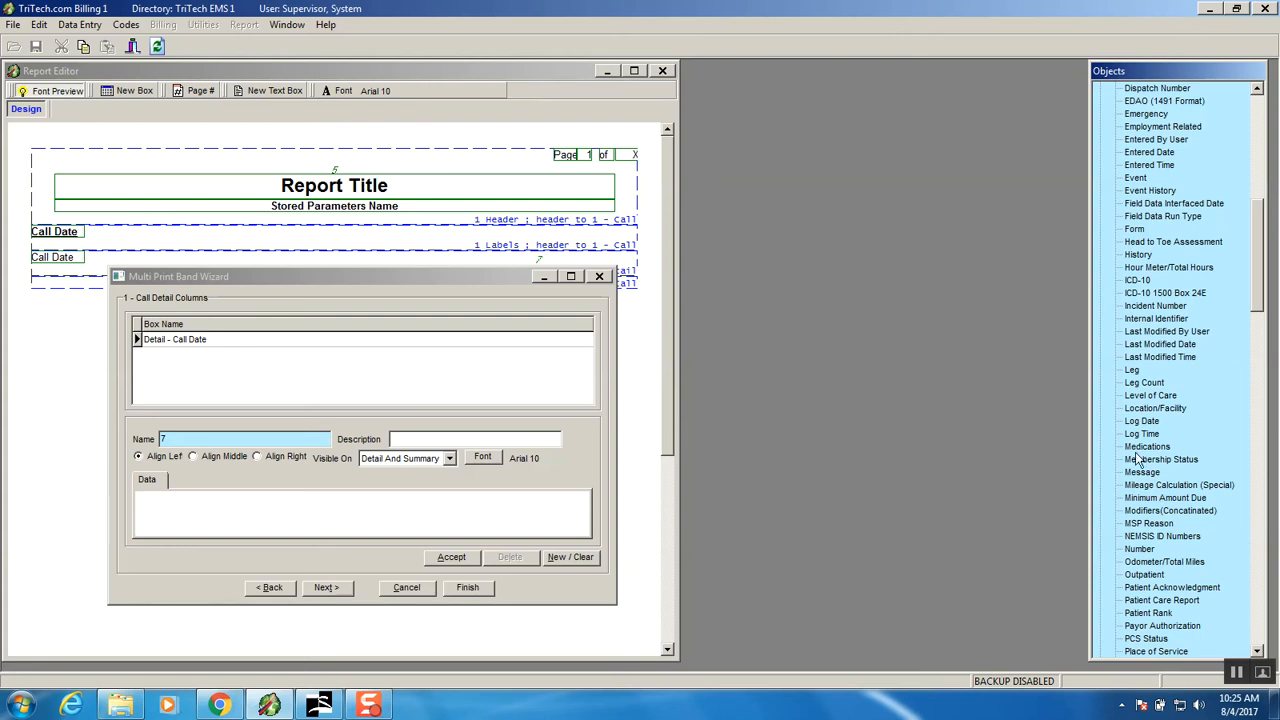
left_click_drag(1140, 549, 473, 496)
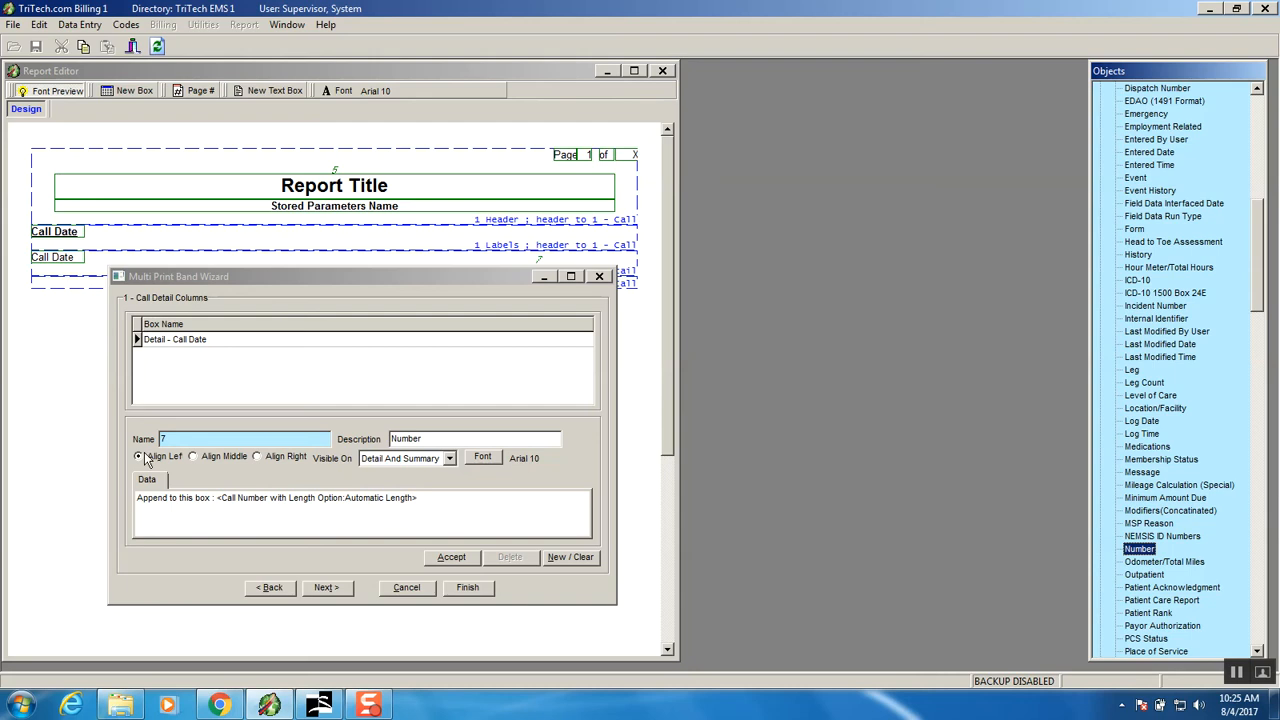
left_click(182, 440)
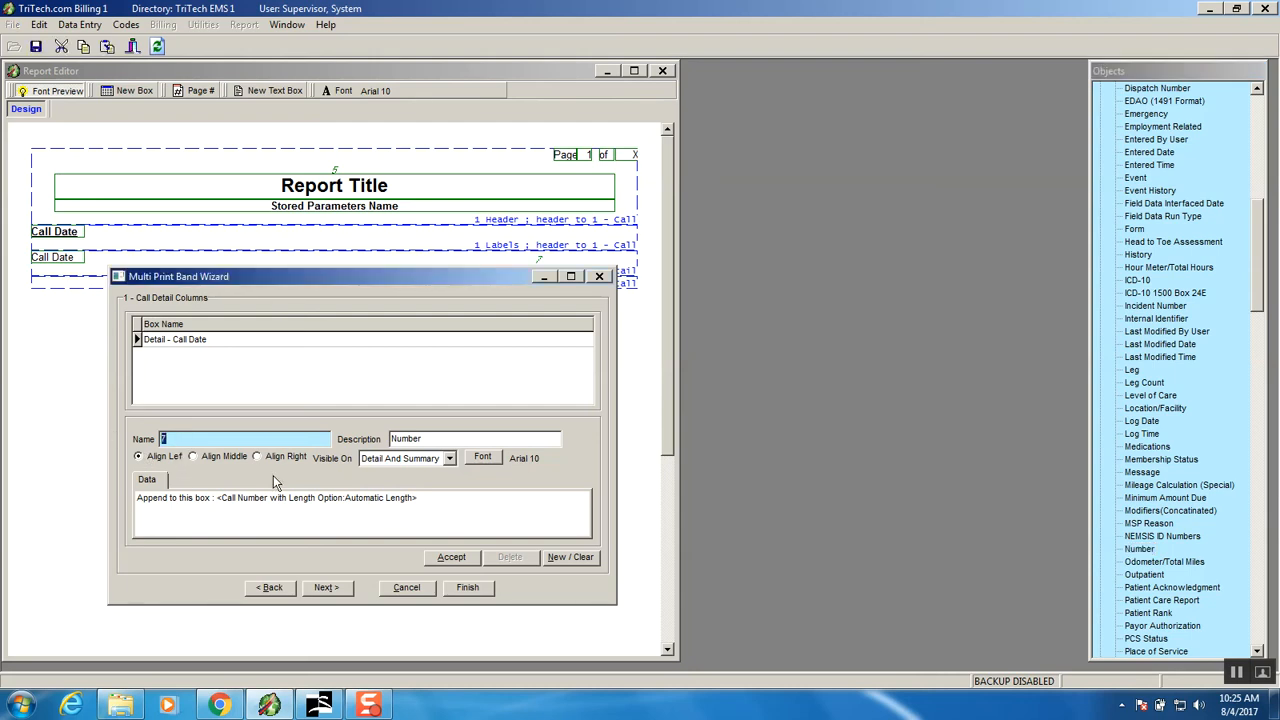
type("Detau")
key("BackSpace")
type("il")
left_click(449, 558)
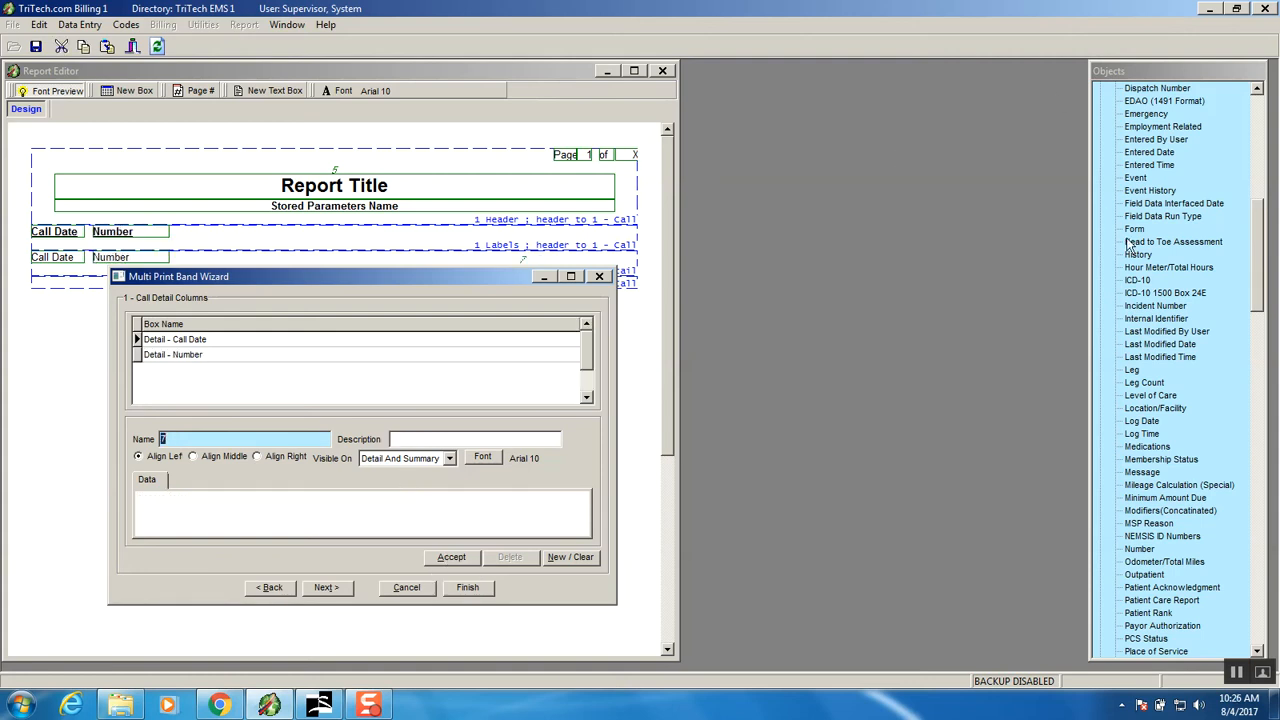
Place the Charge Total object in the data of a new call detail column
left_click(1152, 425)
scroll(1155, 428, "down", 5)
scroll(1155, 428, "up", 13)
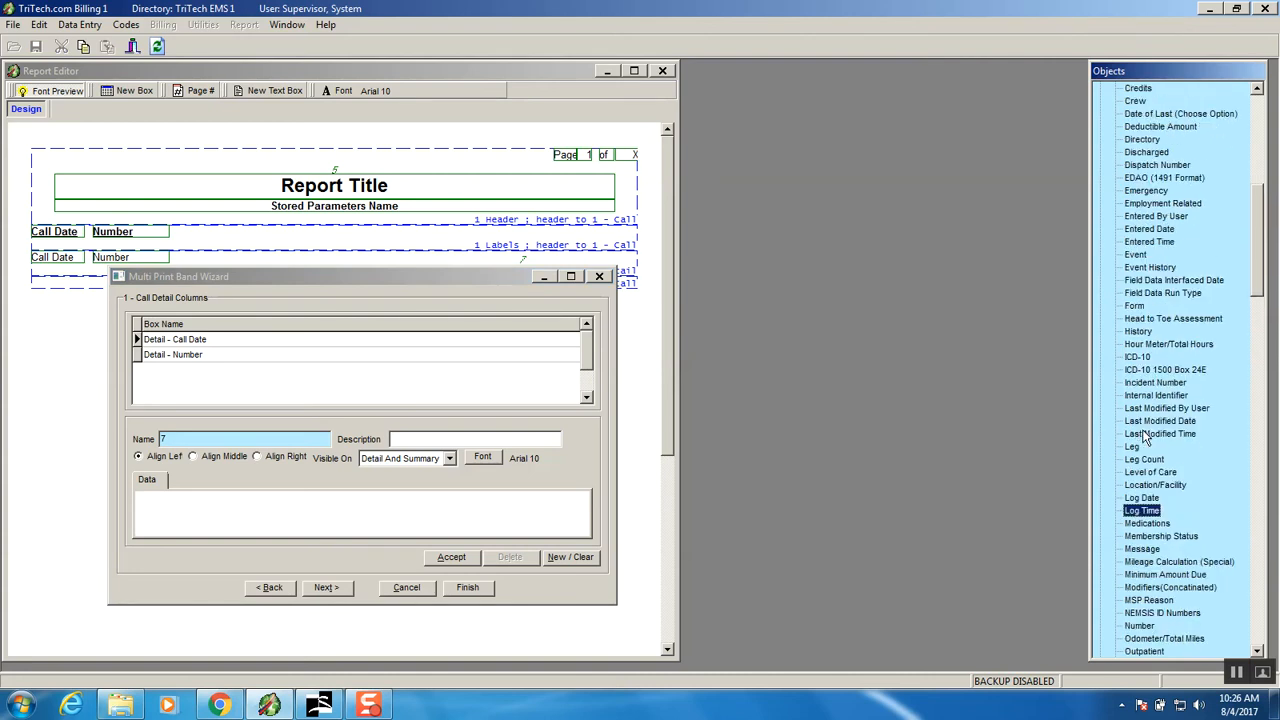
scroll(1148, 428, "up", 2)
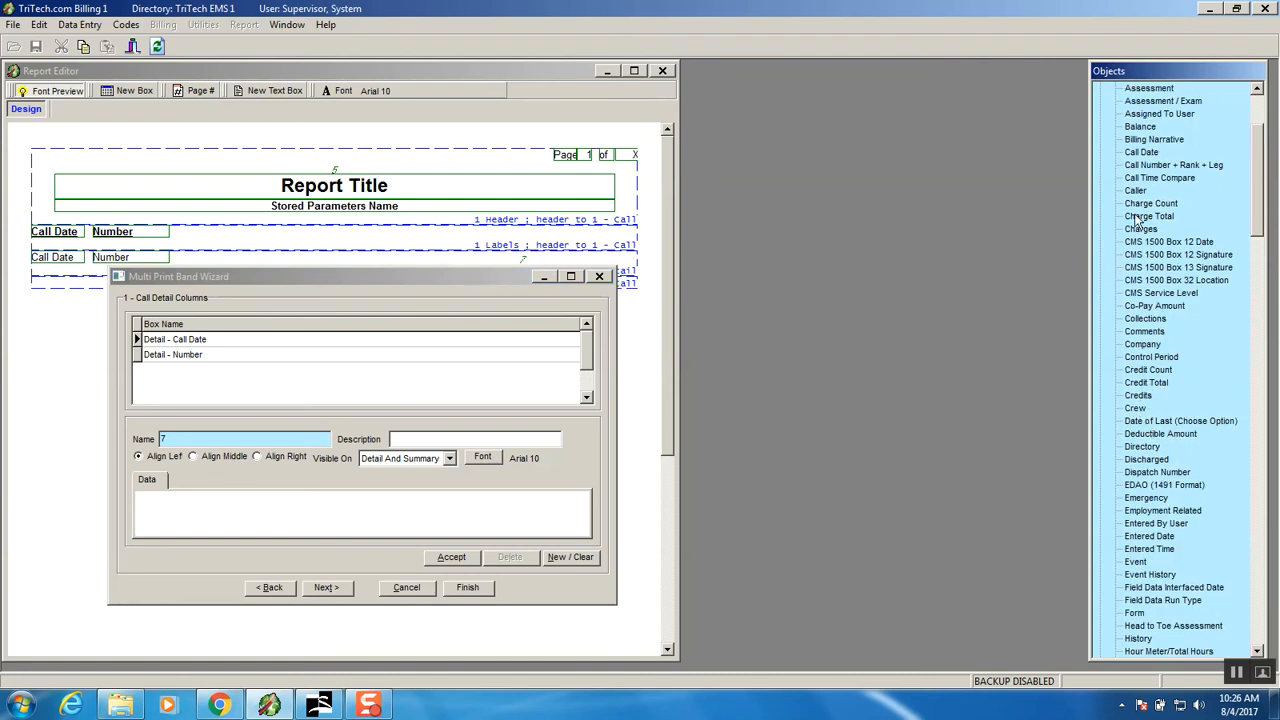
left_click_drag(1135, 218, 260, 518)
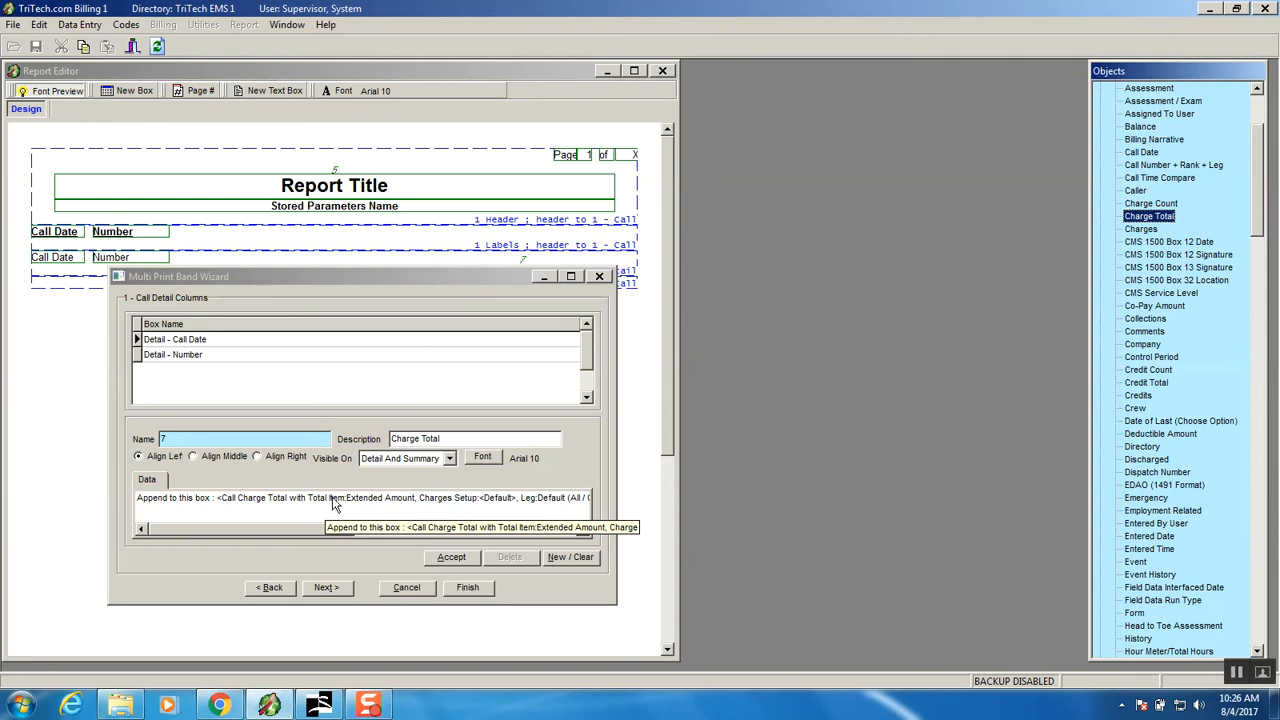
Edit the Charge Total object's parameters to use the format $#,##0.00
right_click(333, 503)
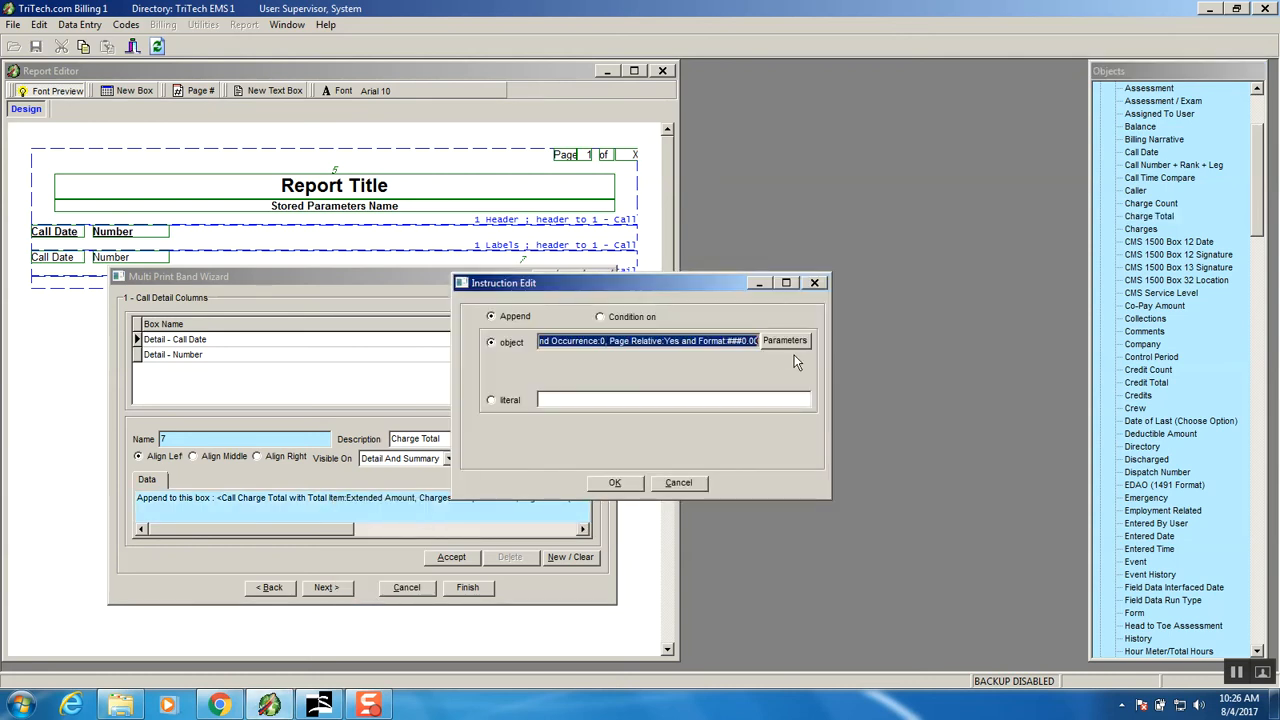
left_click(775, 341)
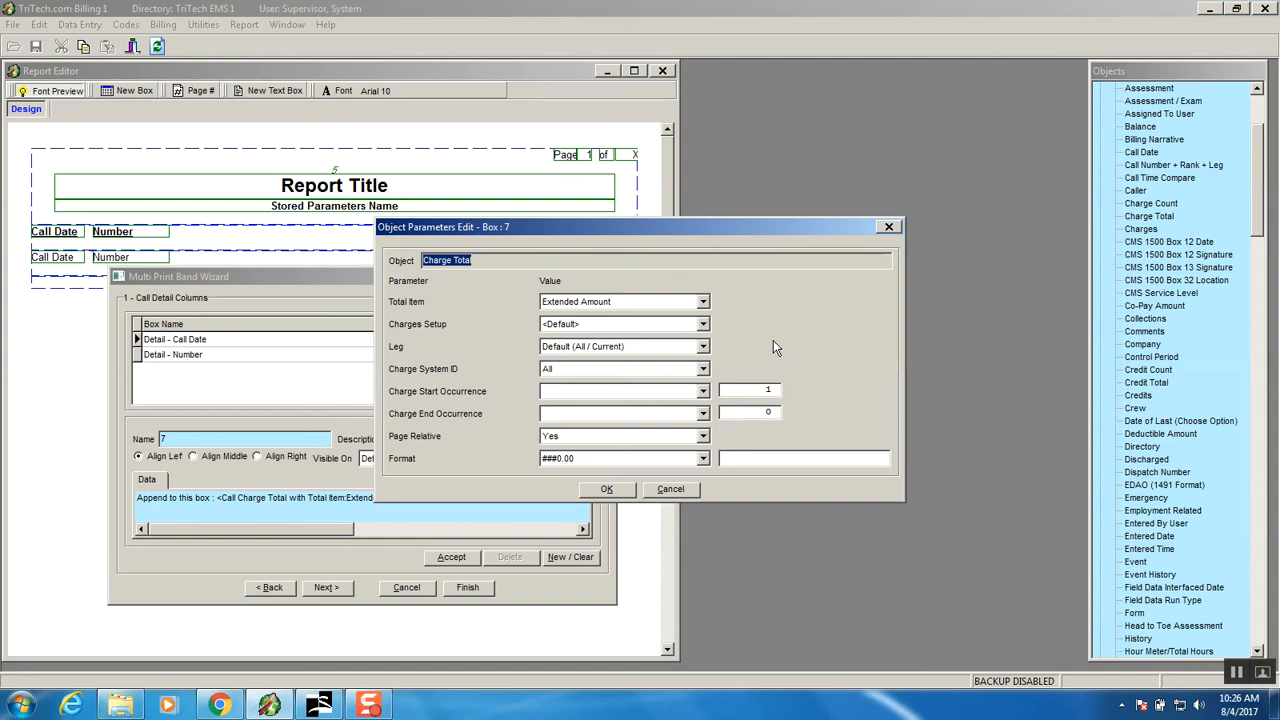
left_click(600, 460)
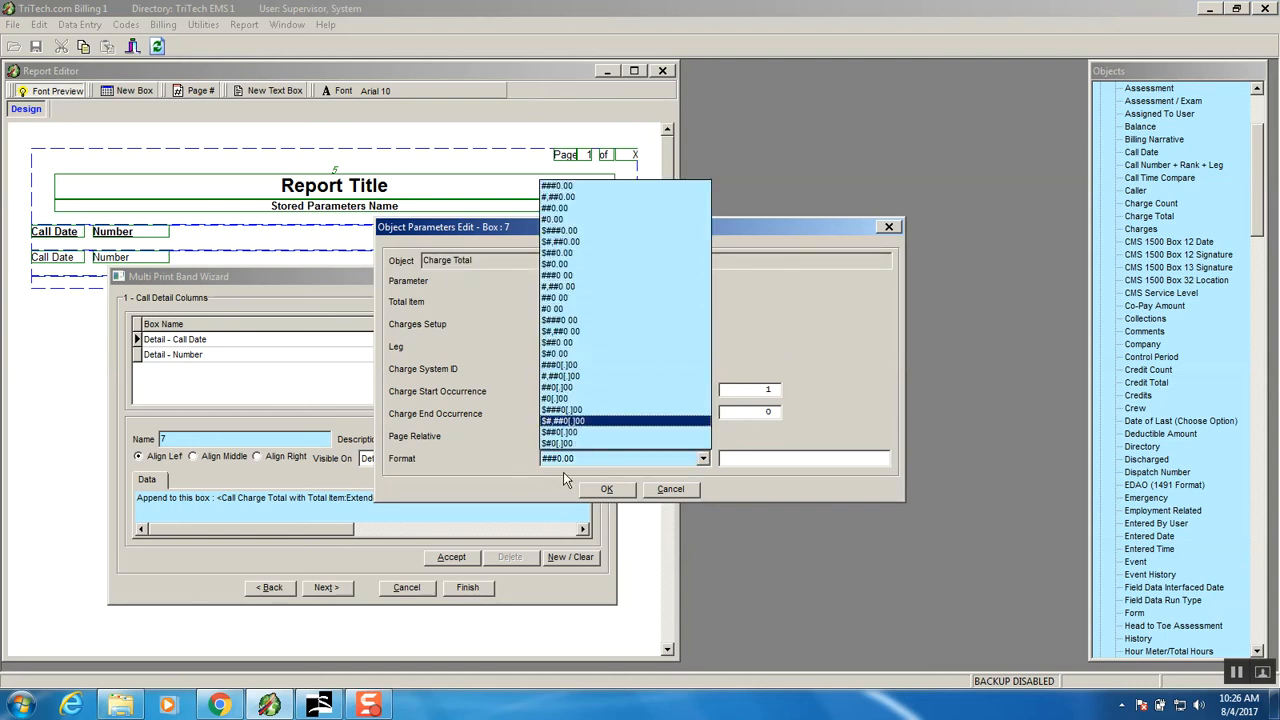
left_click(580, 242)
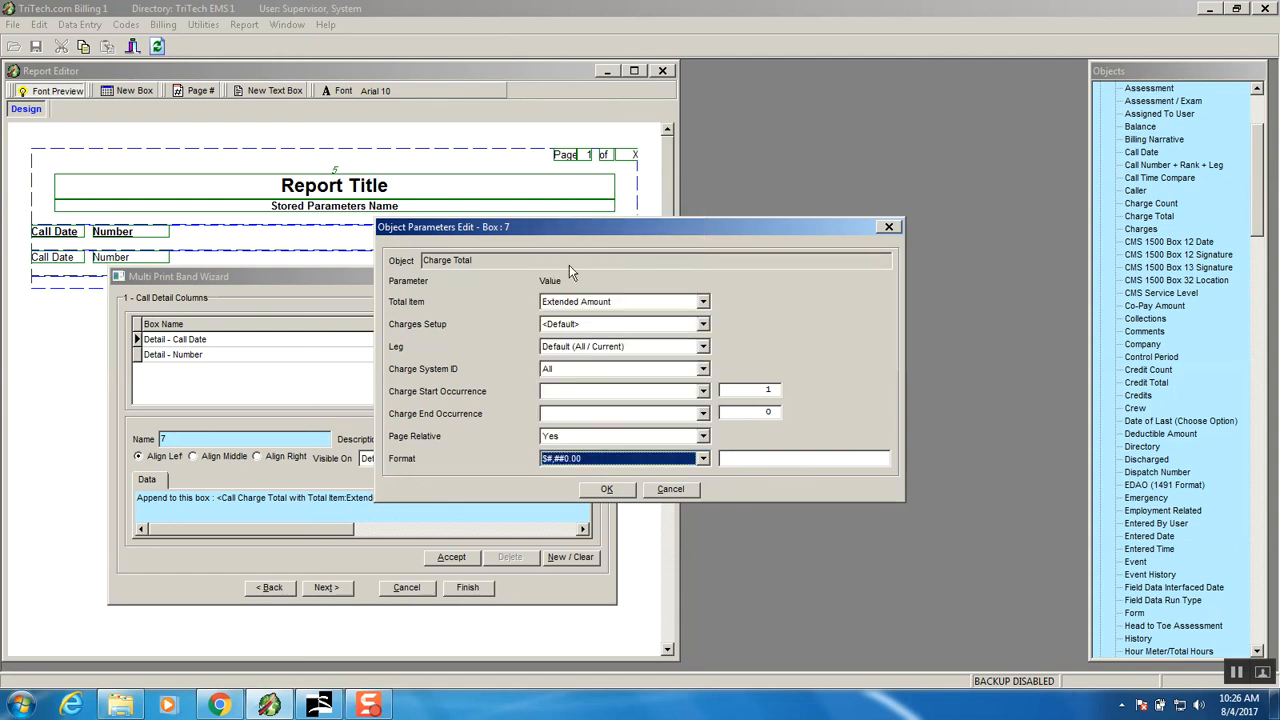
left_click(608, 489)
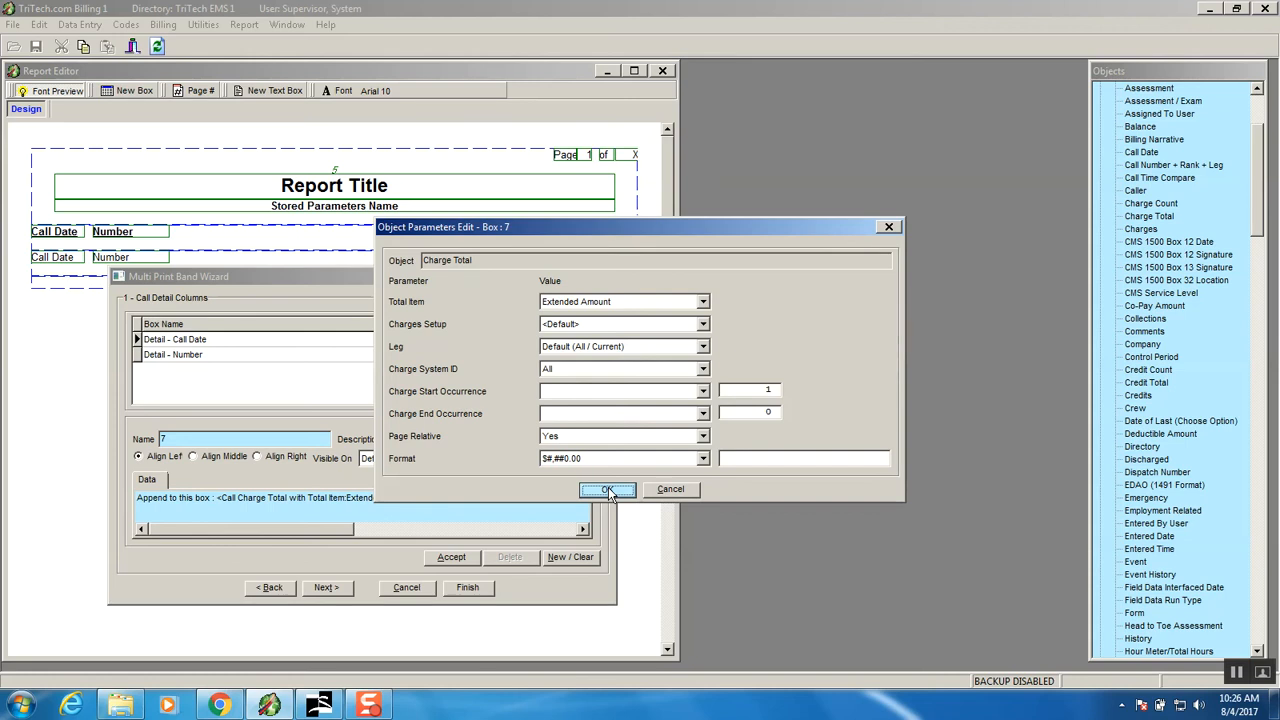
left_click(618, 484)
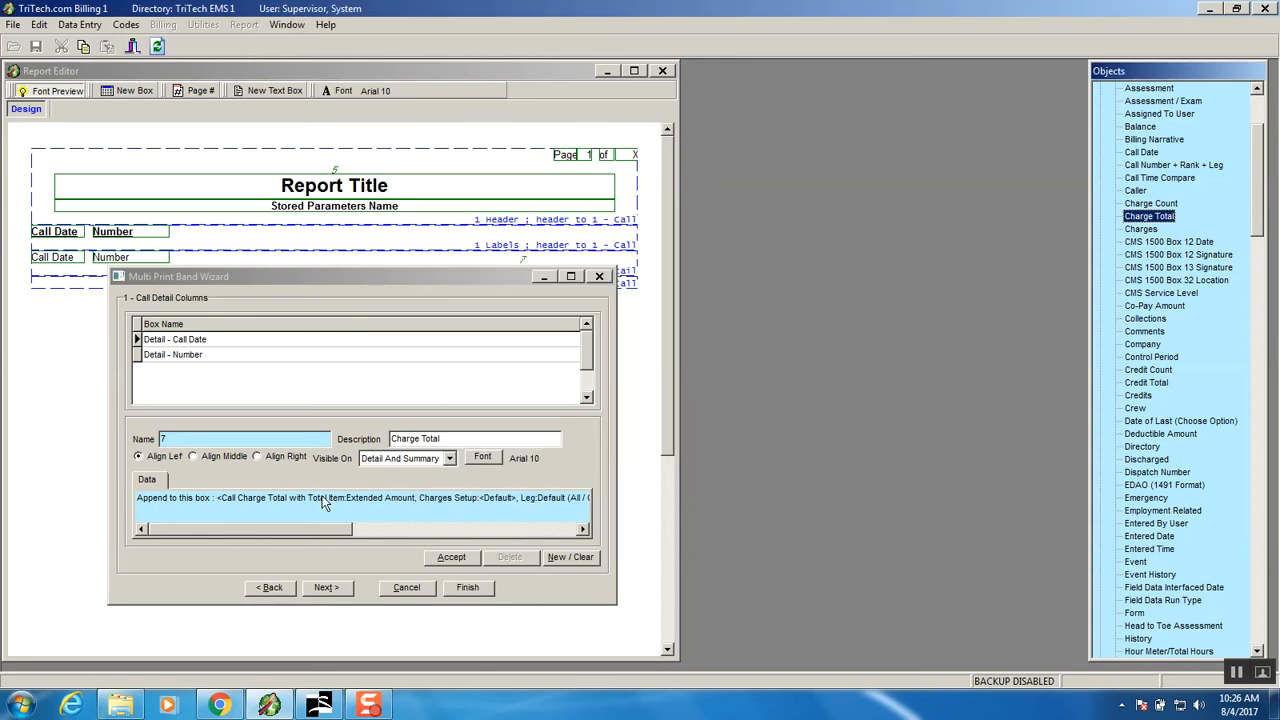
Right-align the Charge Total column, name it Detail, and add it to the call detail columns
left_click(259, 455)
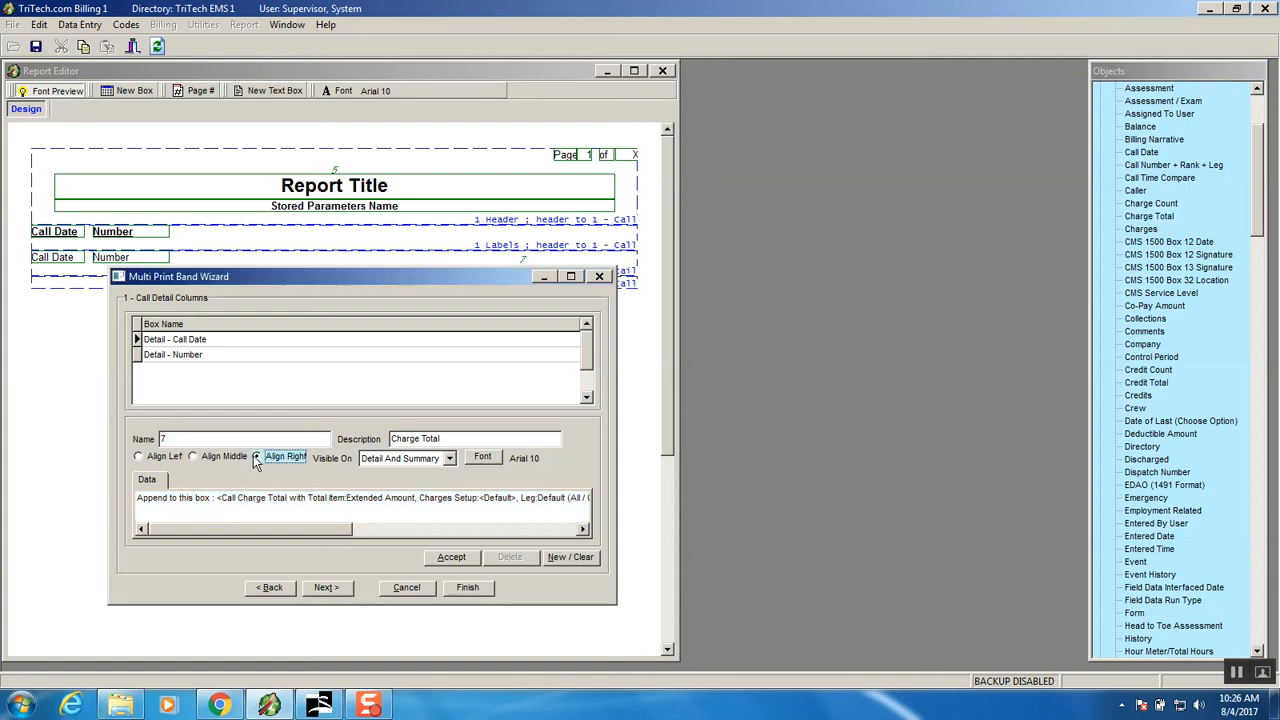
left_click_drag(176, 439, 118, 436)
type("Detail")
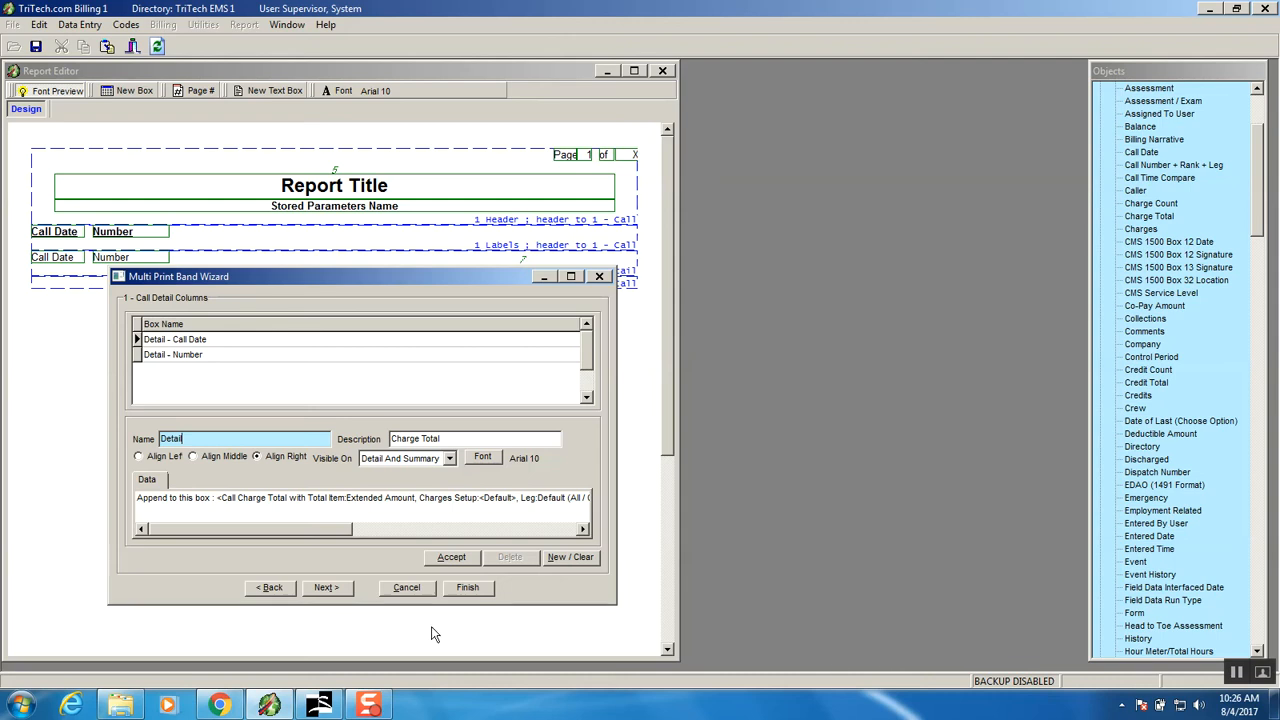
left_click(458, 560)
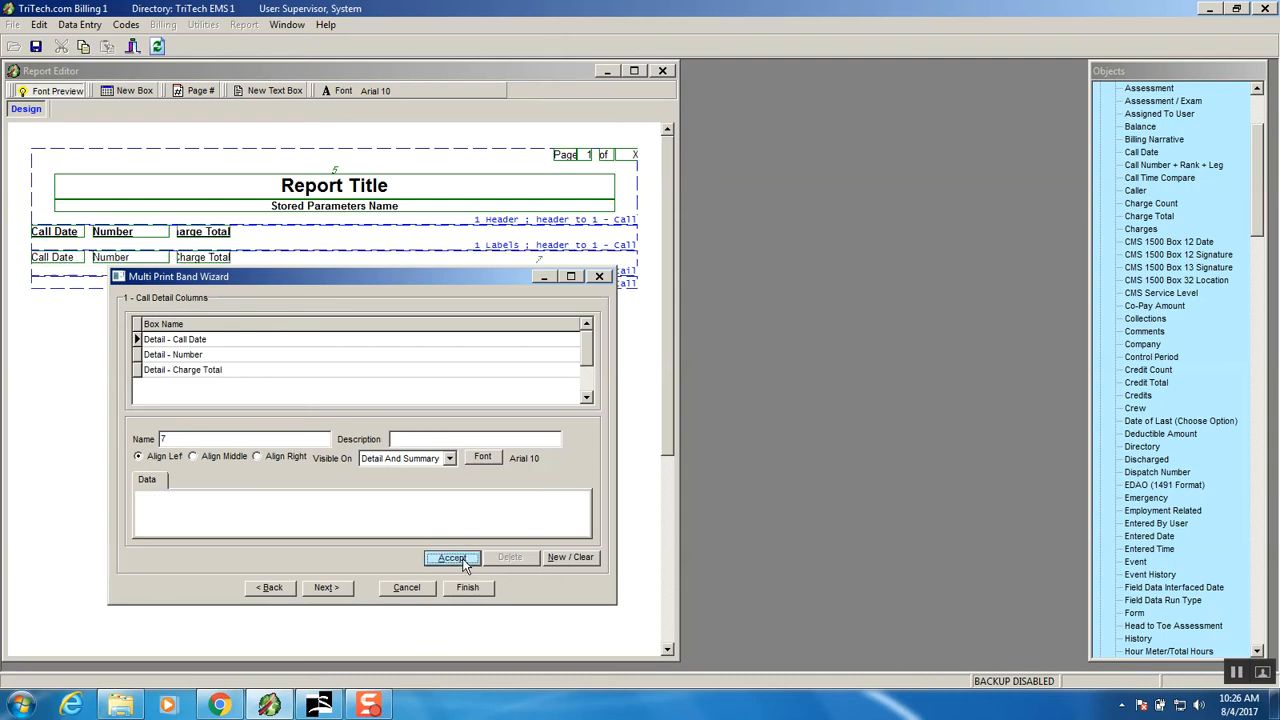
Place the call's Credit Total object in the data of a new call detail column
left_click(1146, 345)
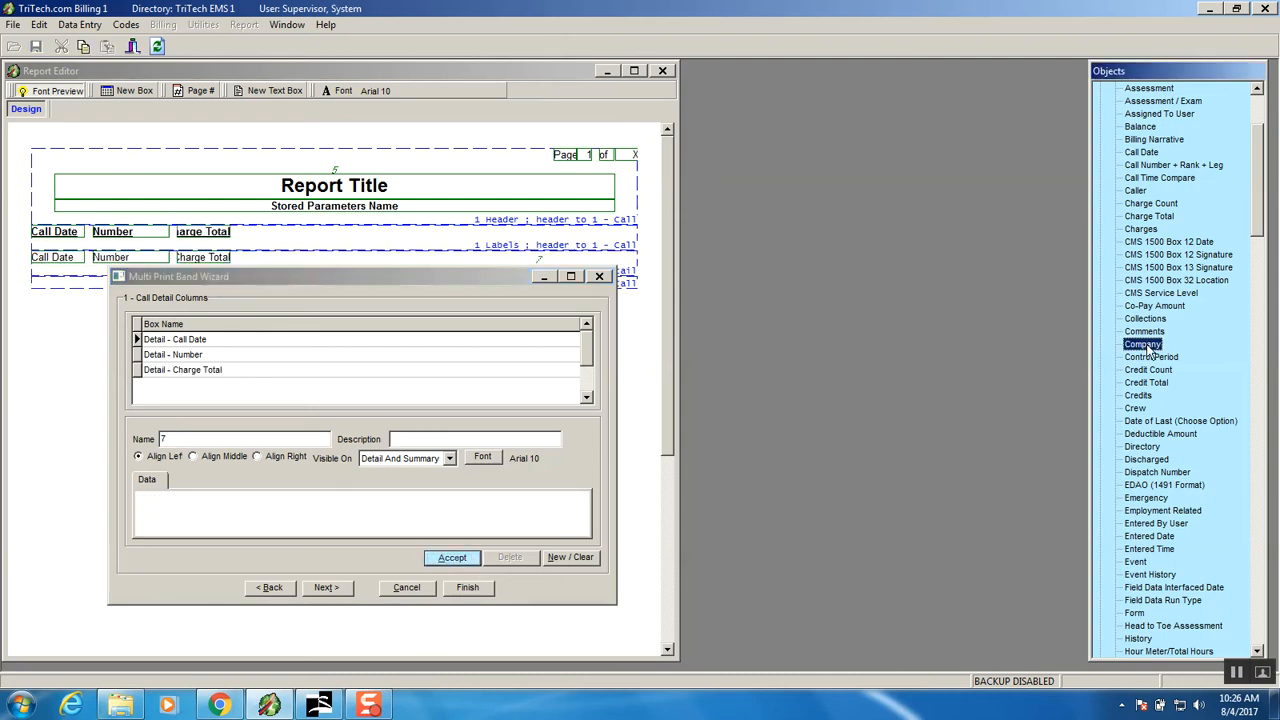
left_click_drag(1145, 383, 185, 515)
left_click(364, 500)
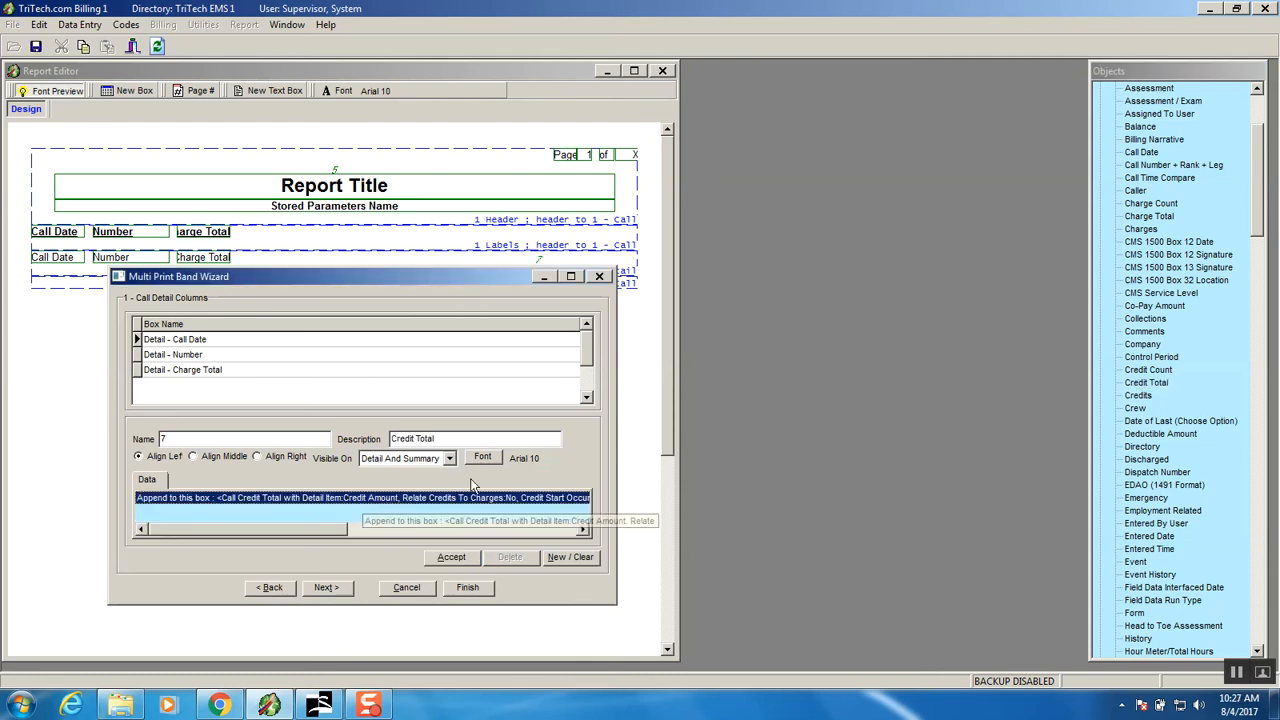
Edit the Credit Total object's parameters to use the format $##0.00
right_click(529, 500)
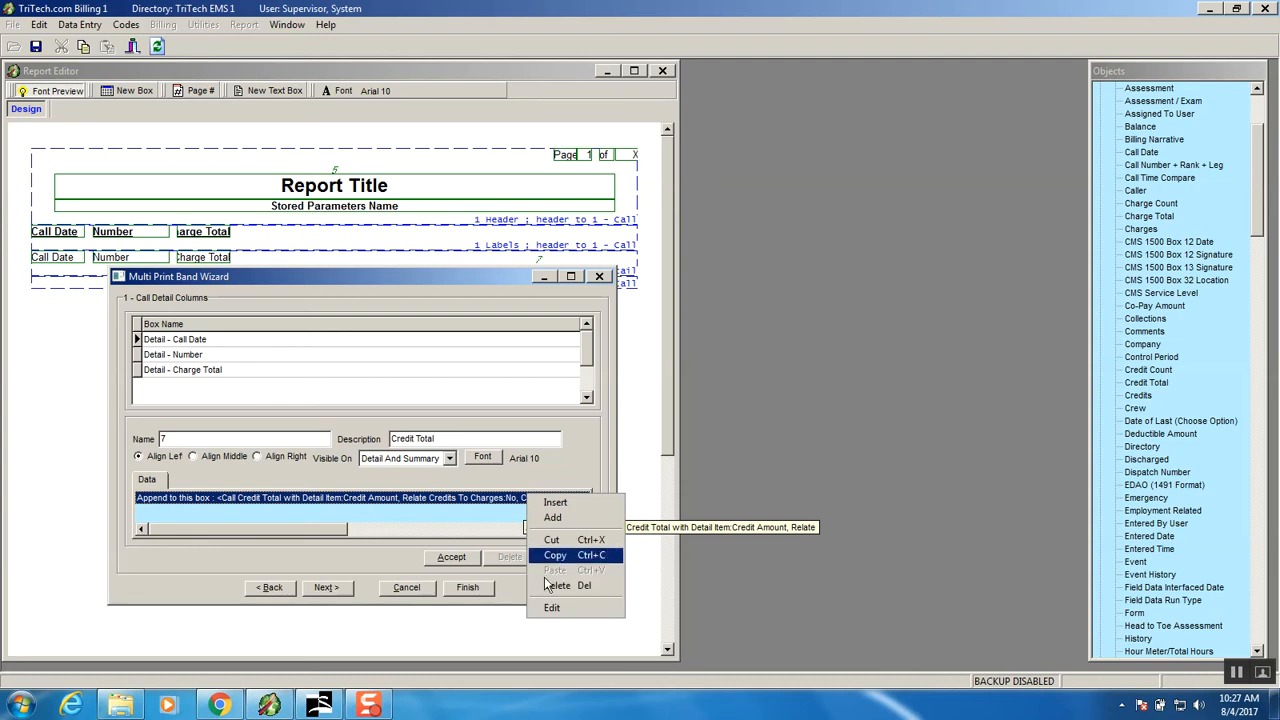
left_click(551, 607)
left_click(784, 340)
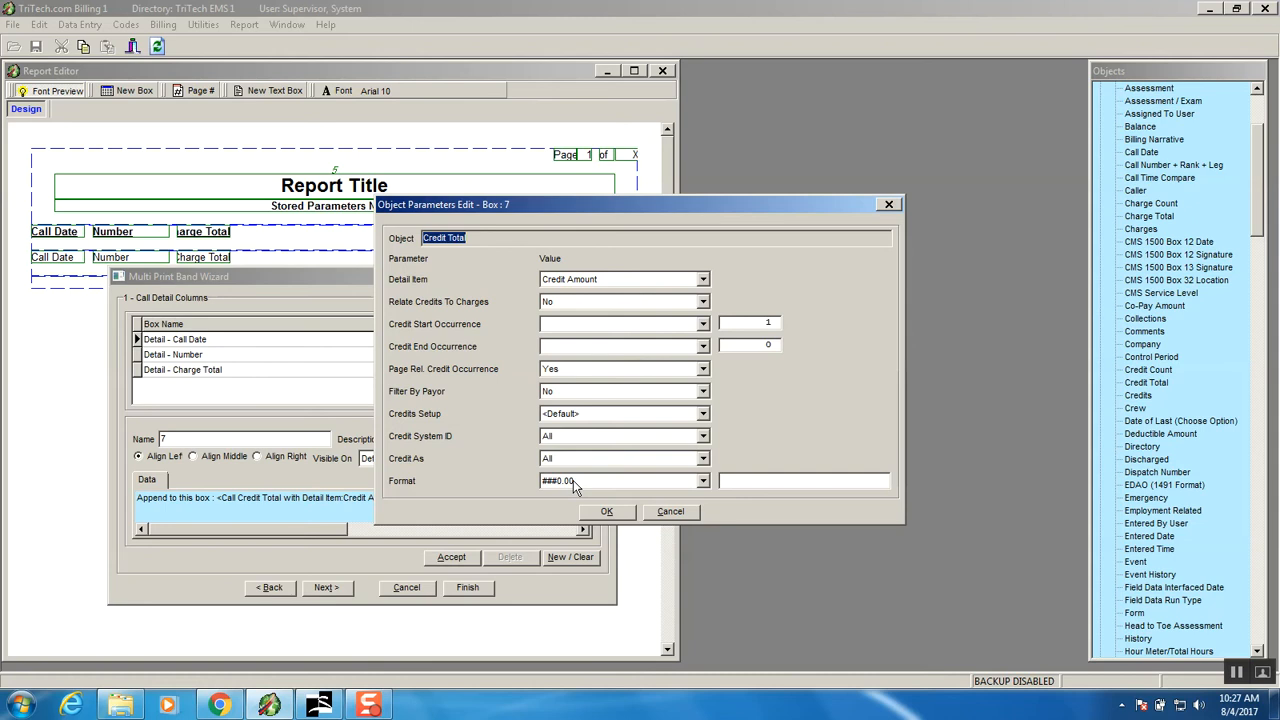
left_click(573, 480)
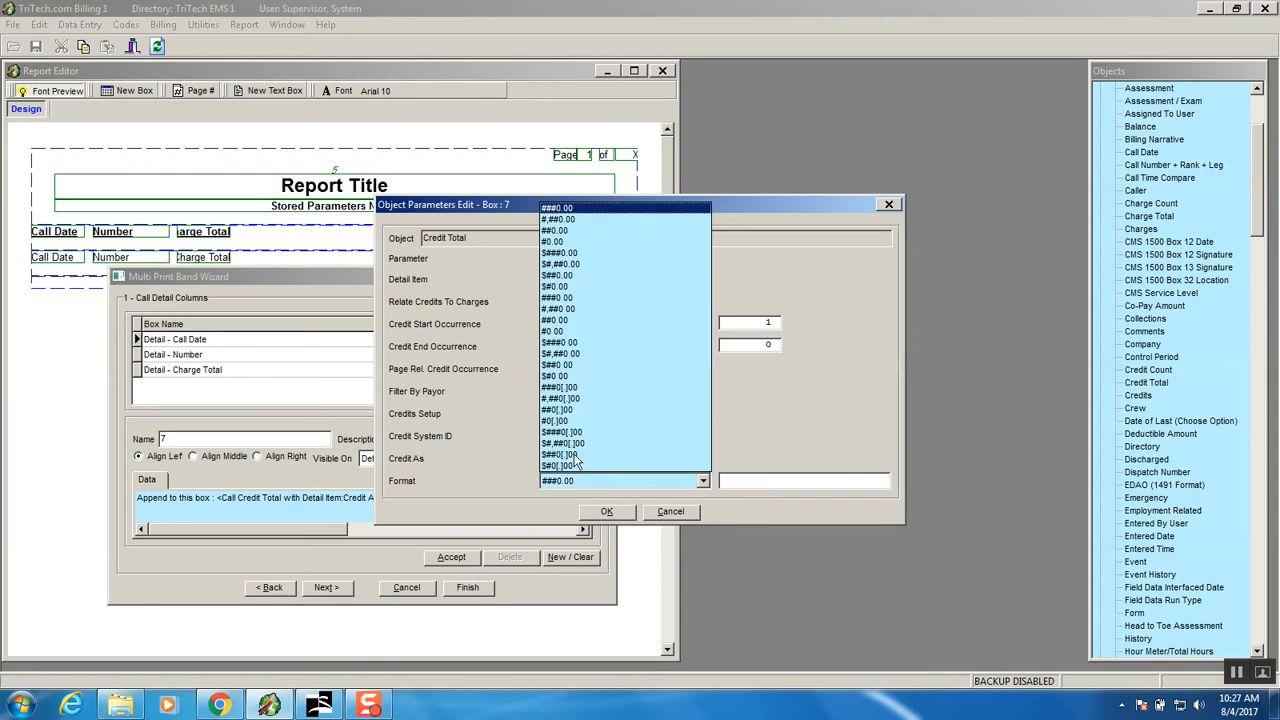
left_click(565, 275)
left_click(606, 511)
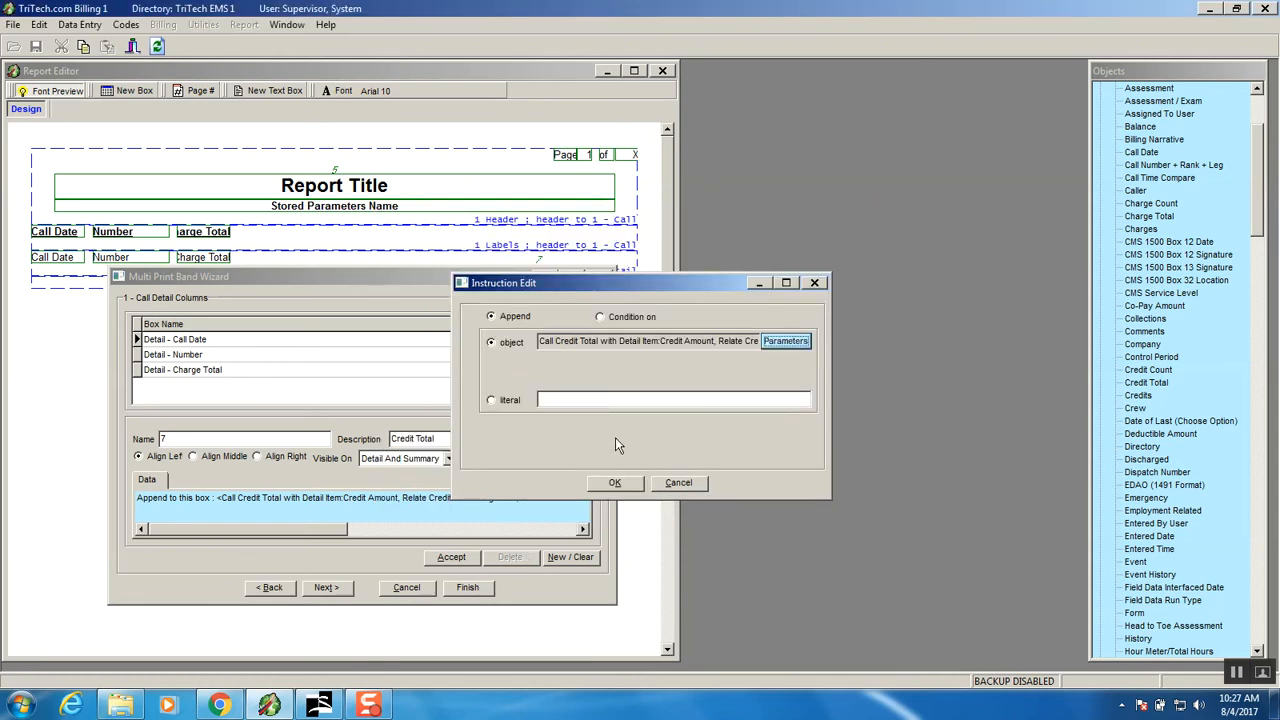
left_click(605, 482)
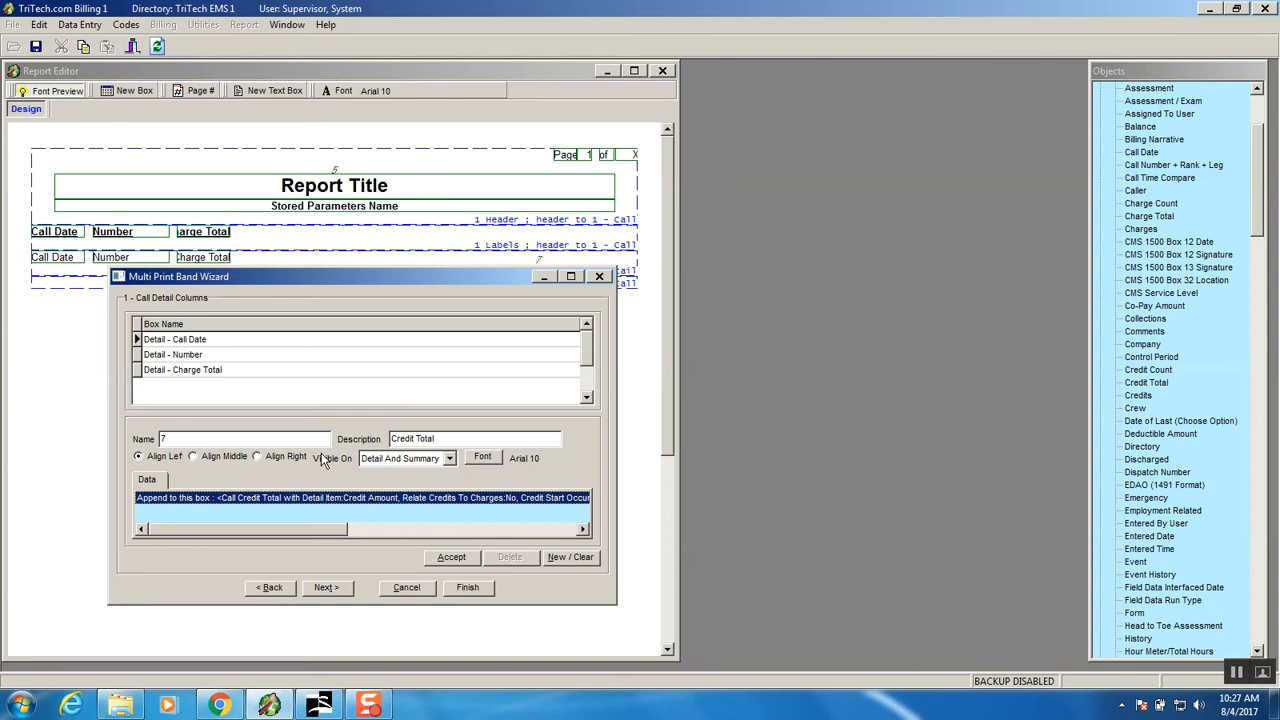
Right-align the Credit Total column, name it Detail, and add it to the call detail columns
left_click(260, 457)
left_click_drag(178, 439, 111, 436)
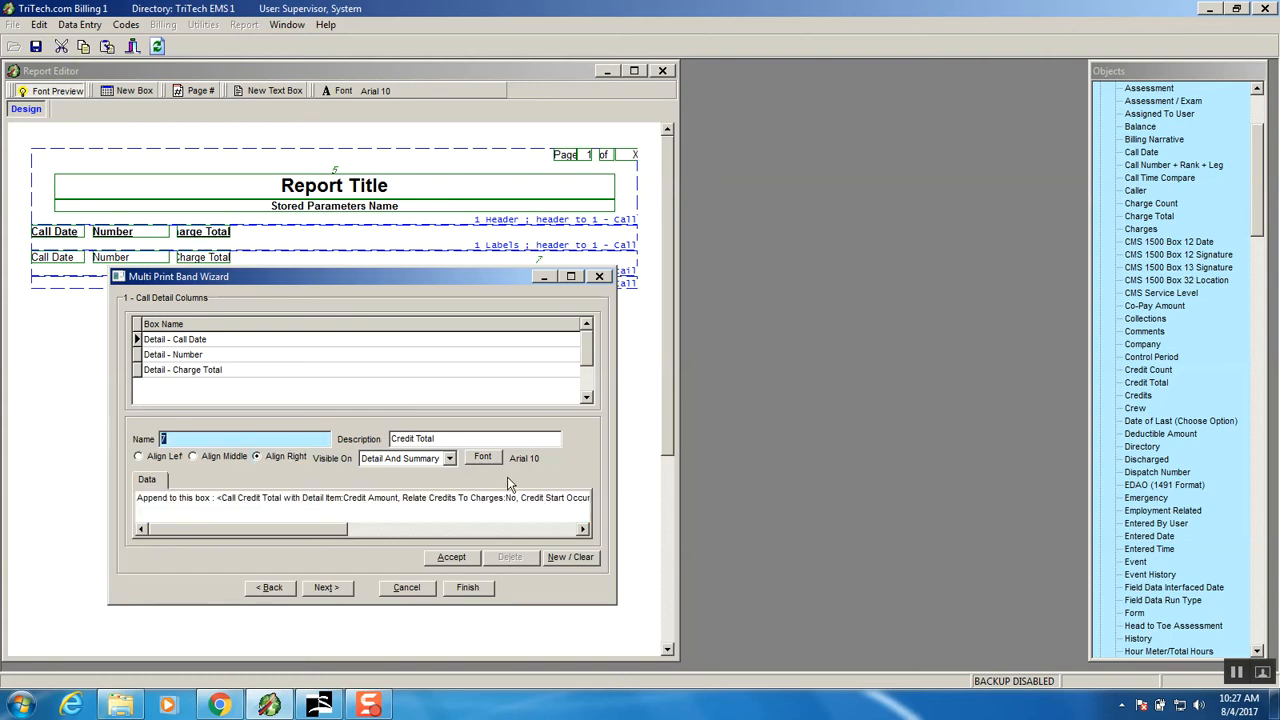
type("Detail")
left_click(456, 560)
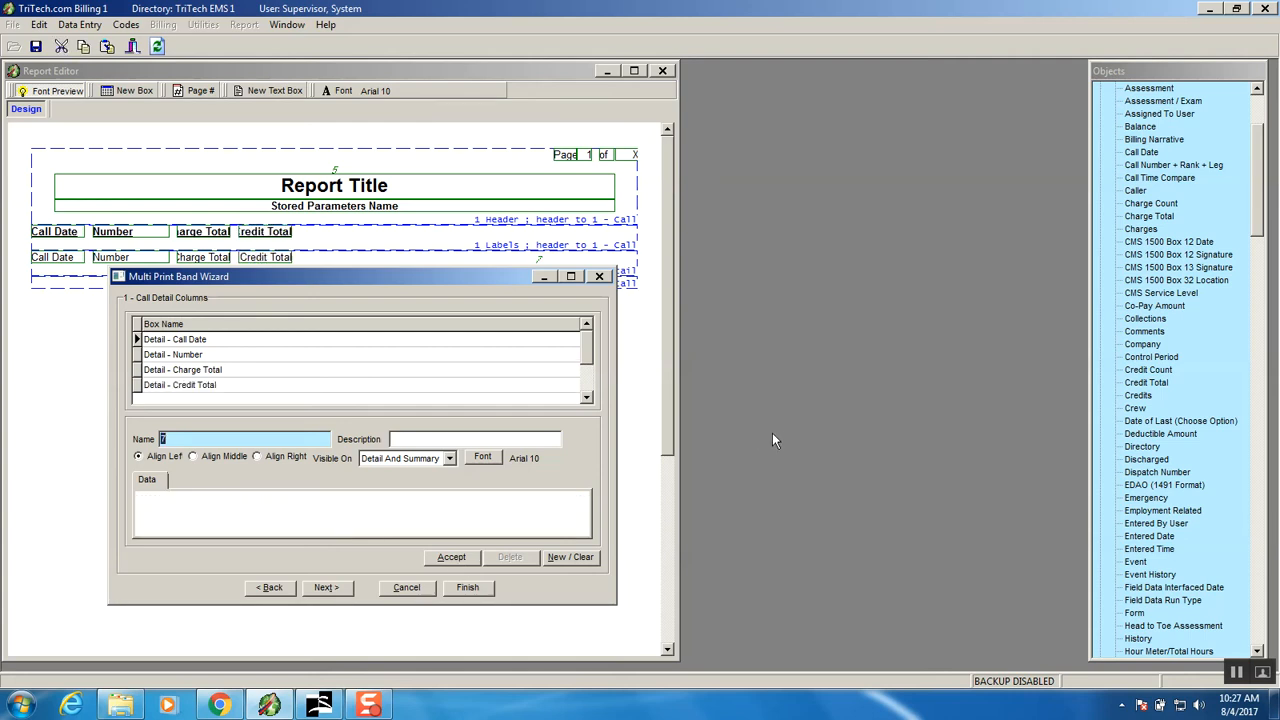
Place the Balance object in the data of a new call detail column and set its format to $#,##0.00
left_click(1168, 335)
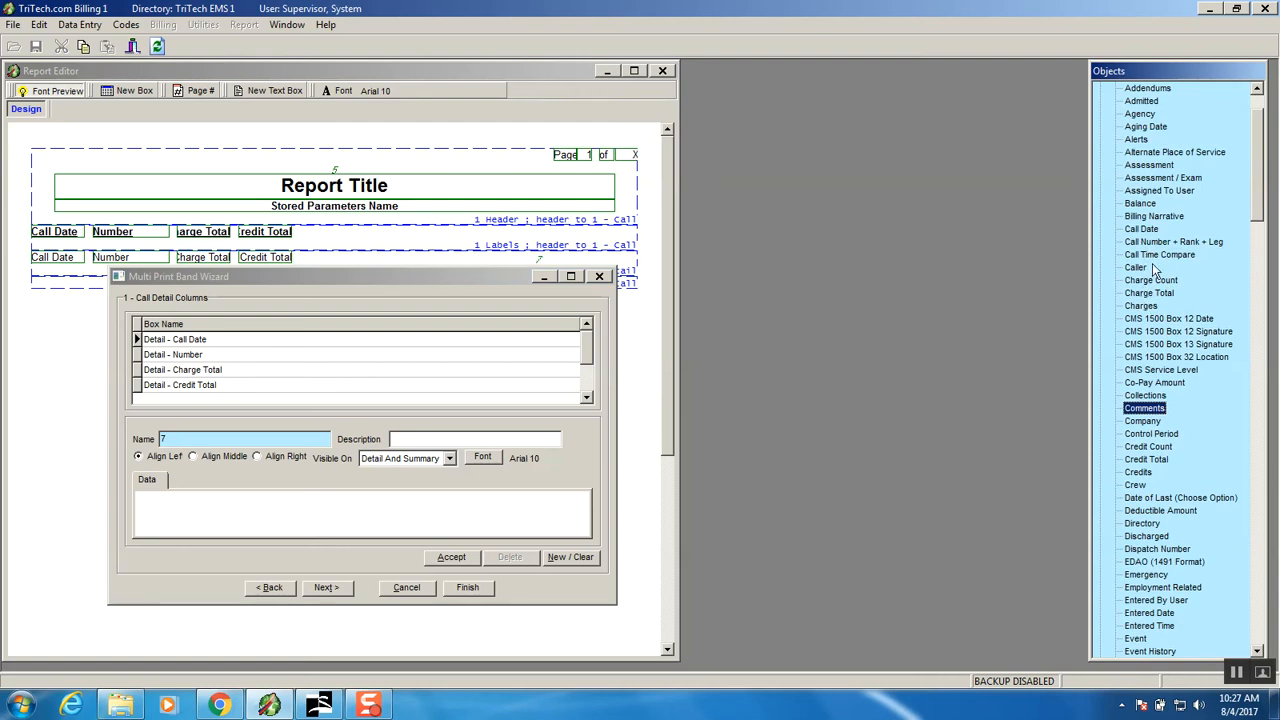
left_click_drag(1140, 203, 265, 515)
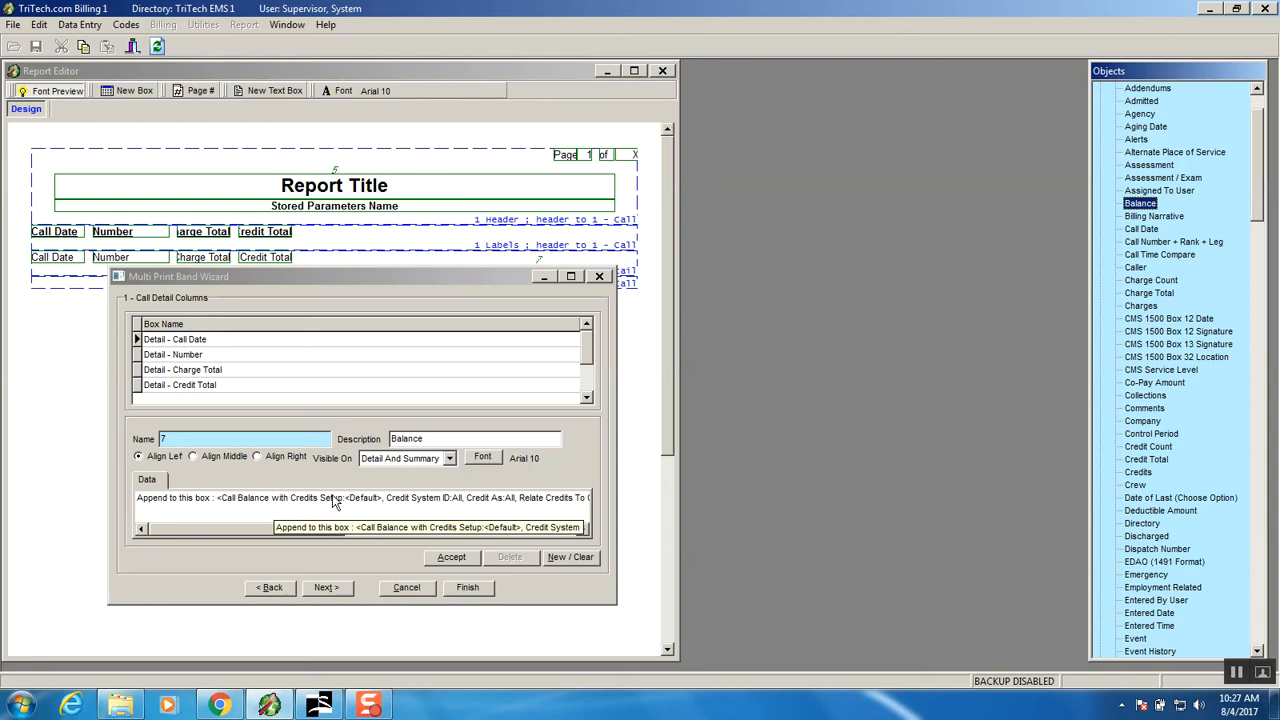
double_click(333, 498)
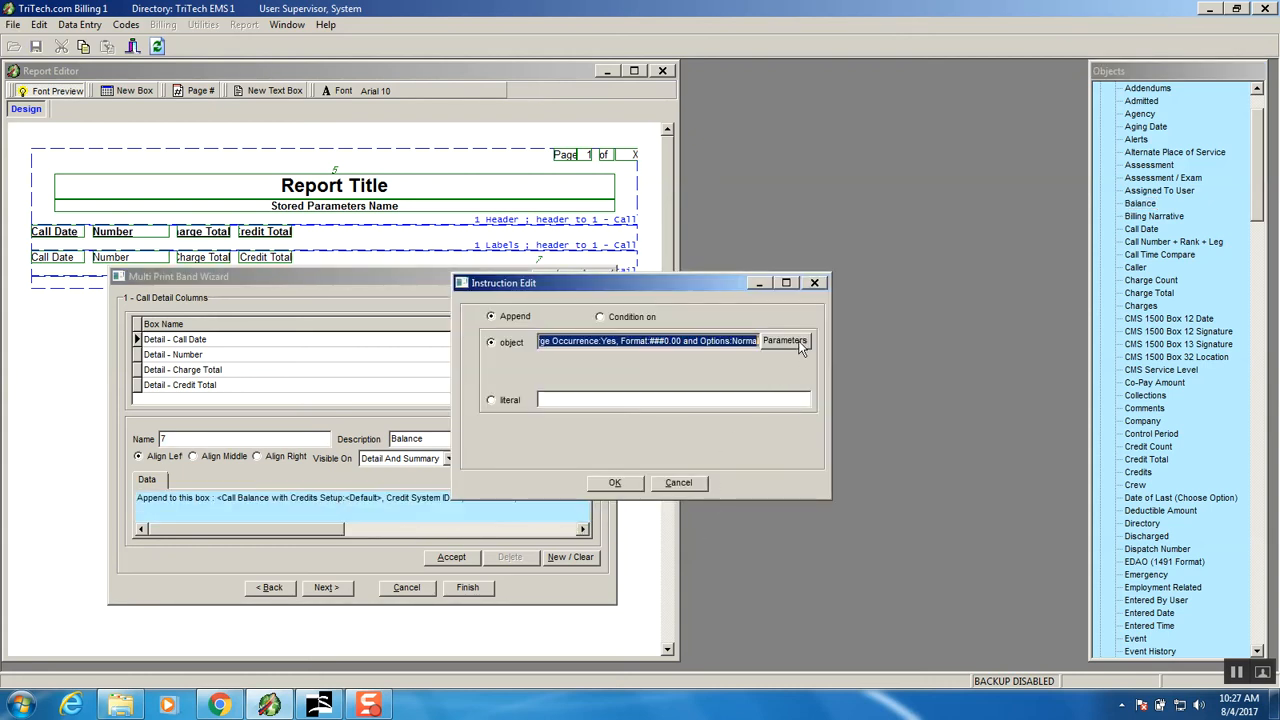
left_click(799, 340)
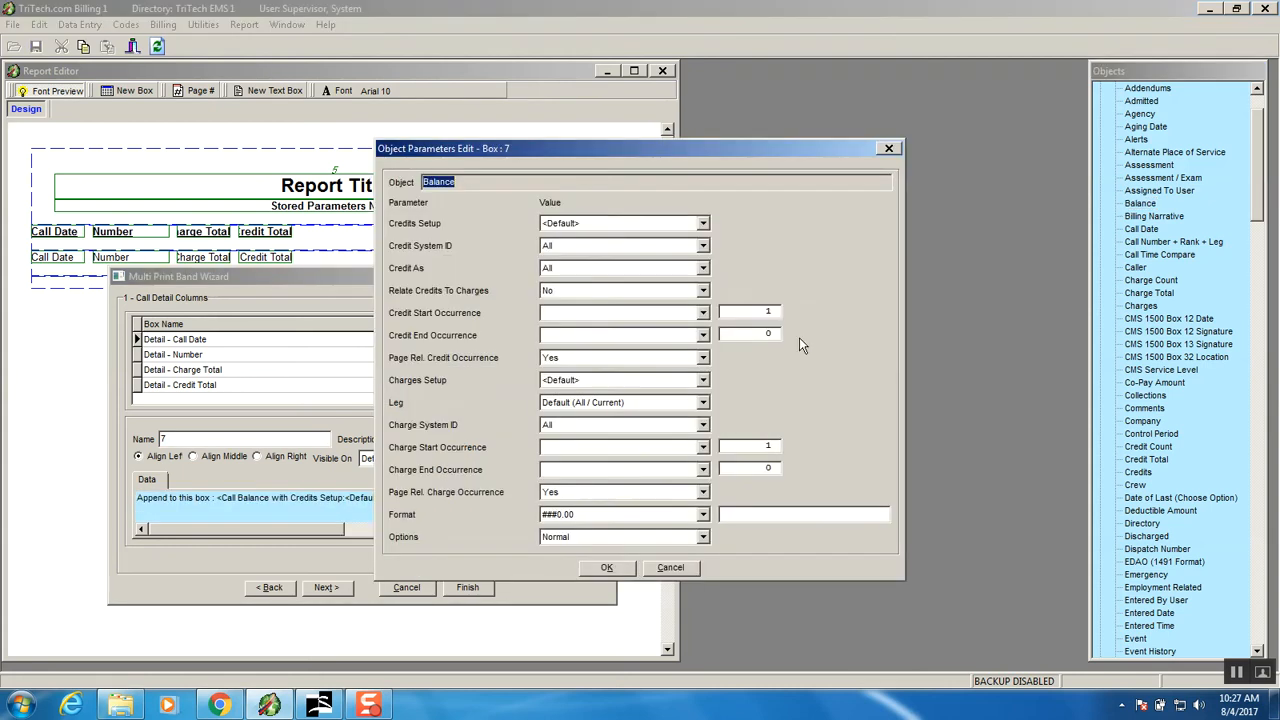
left_click(607, 519)
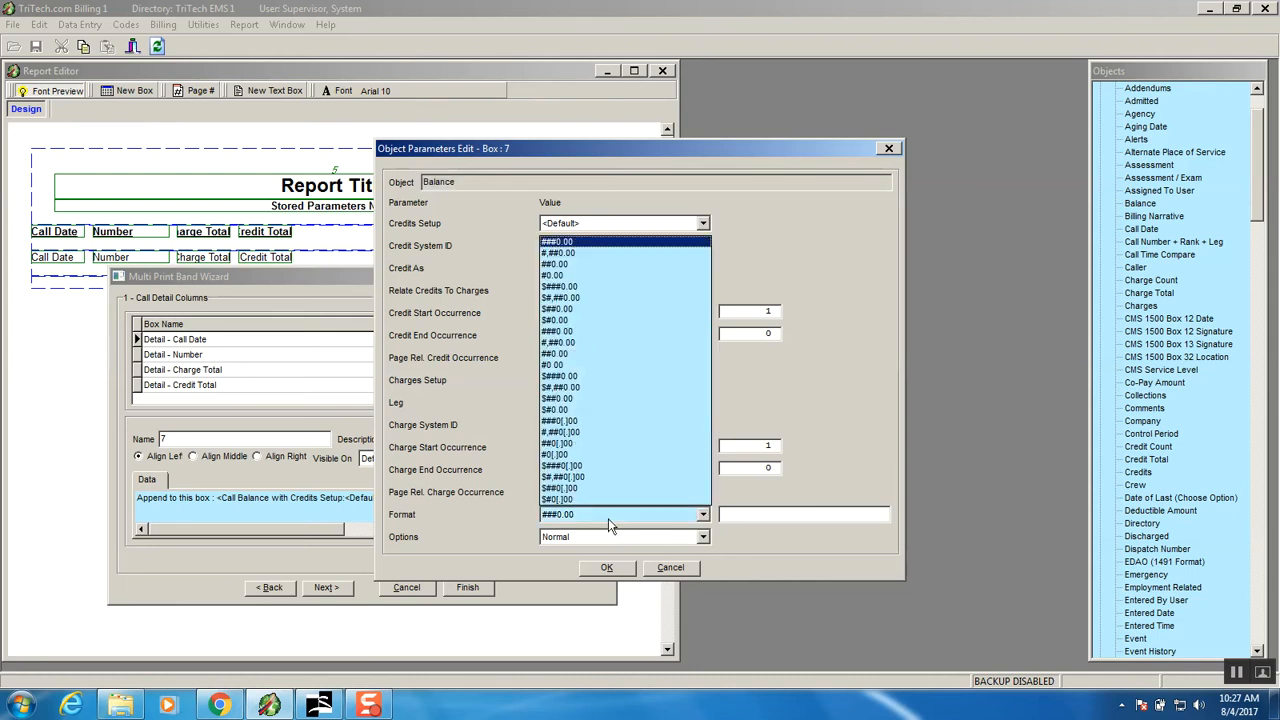
left_click(569, 298)
left_click(595, 570)
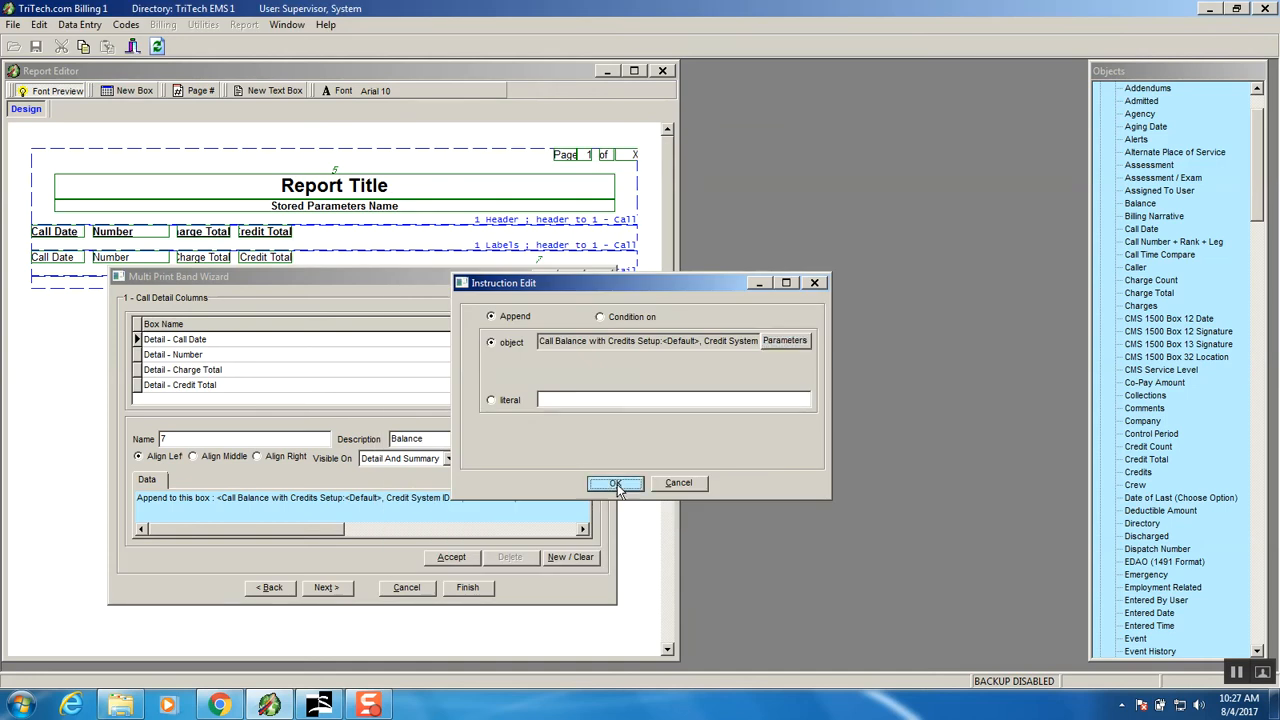
left_click(614, 483)
Add the Balance column under the name Detail, right-align it, and continue to the call header columns
type("Detail")
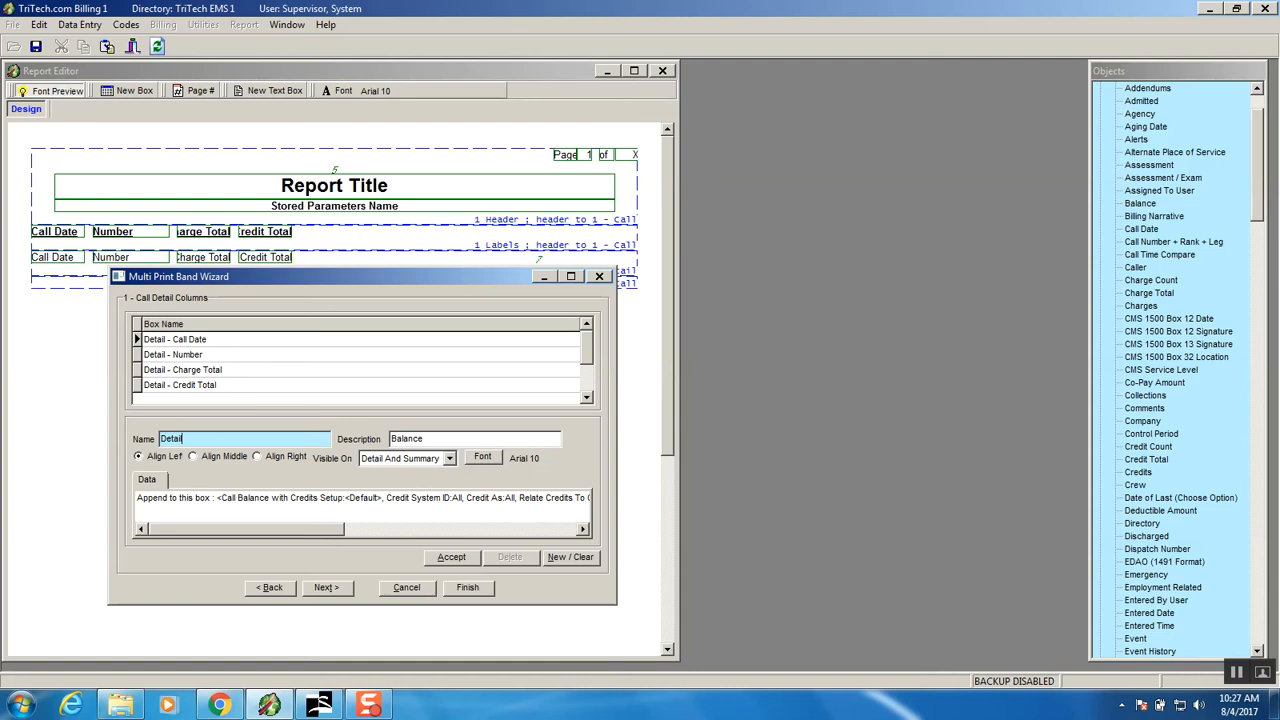
left_click(454, 557)
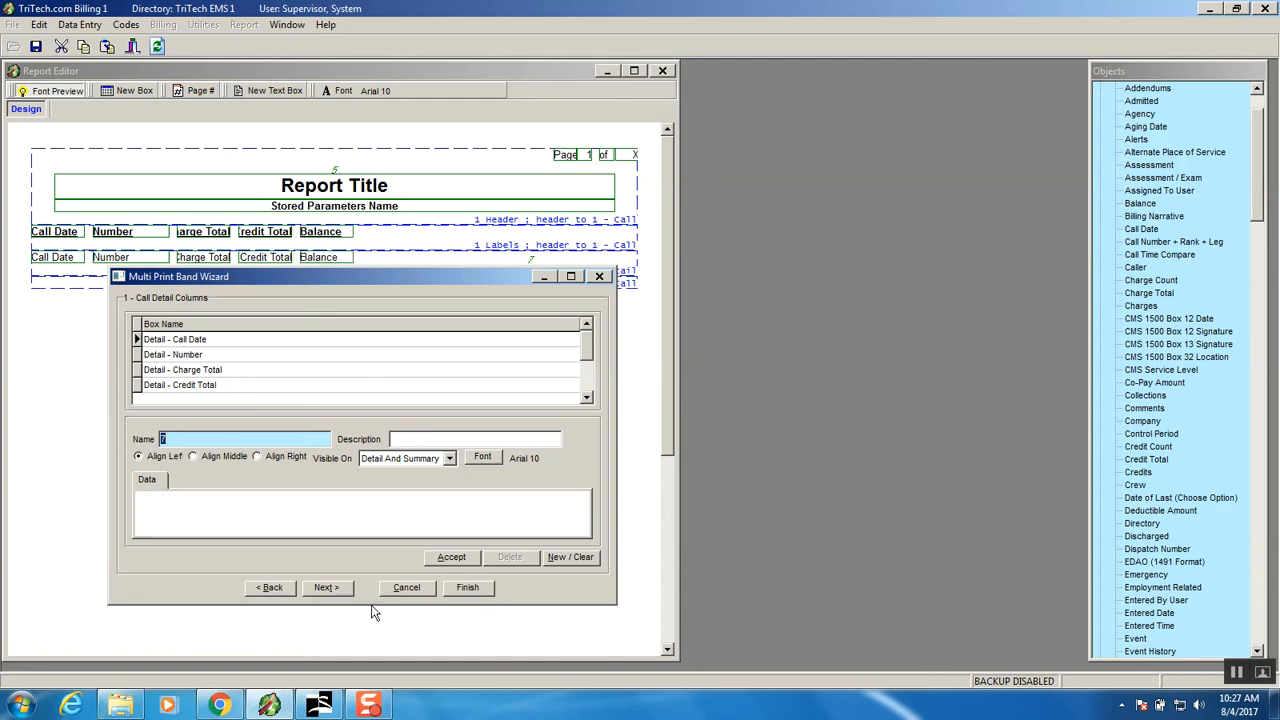
left_click_drag(375, 605, 360, 658)
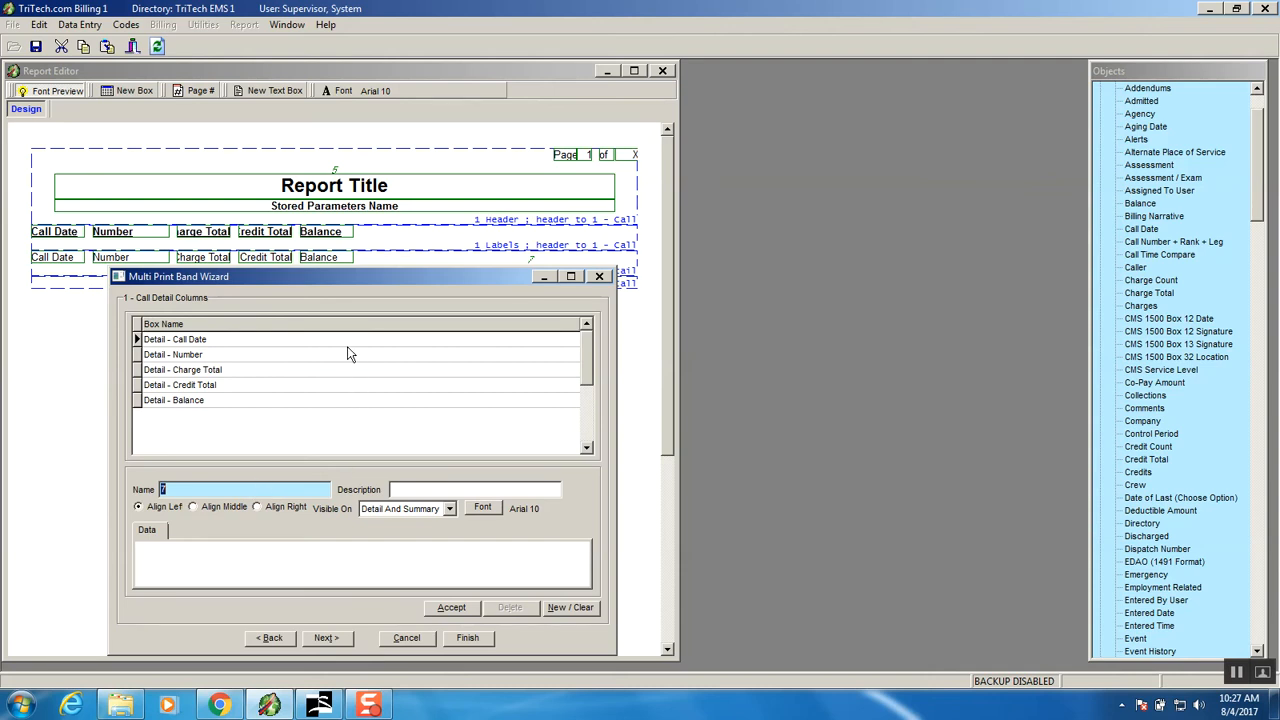
left_click(209, 403)
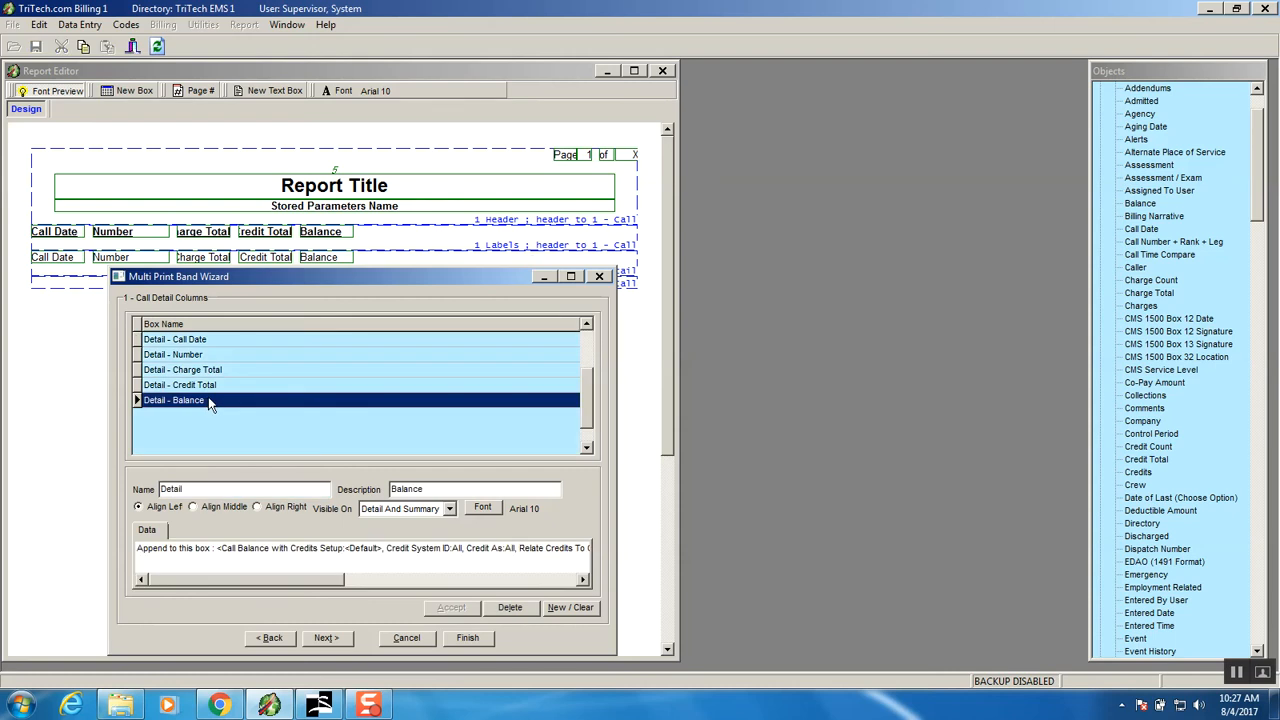
left_click(258, 508)
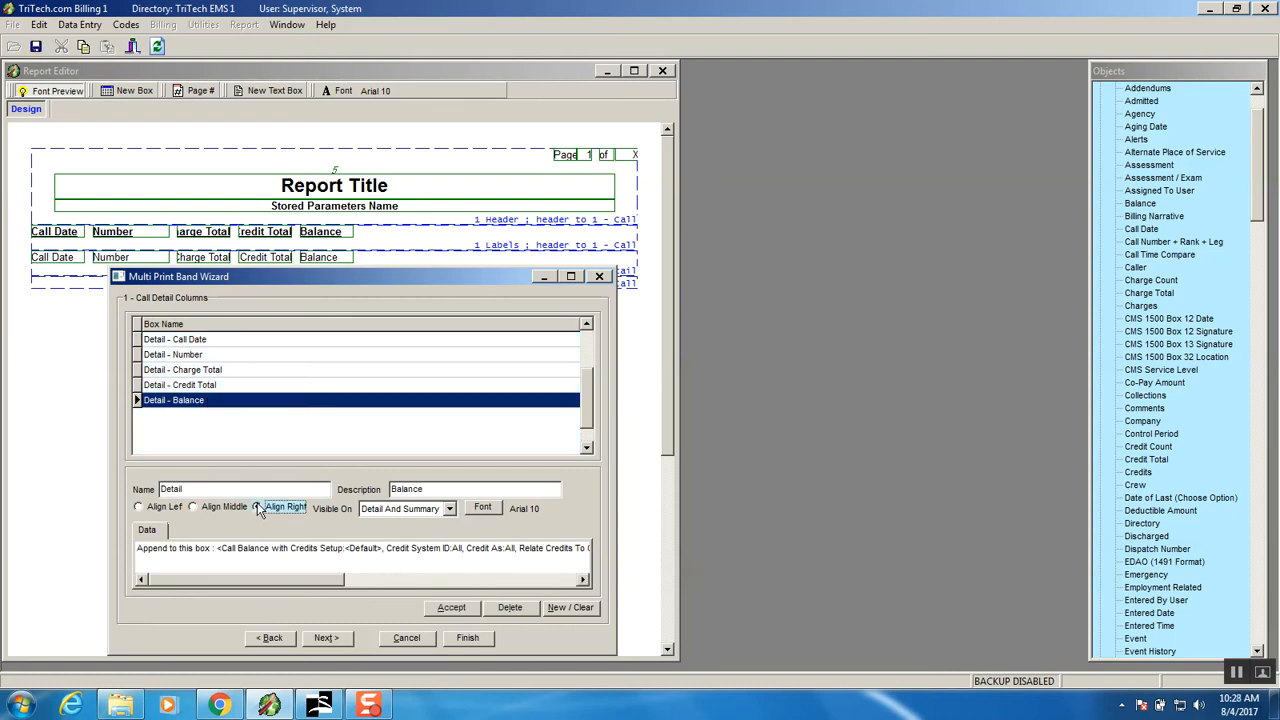
left_click(451, 608)
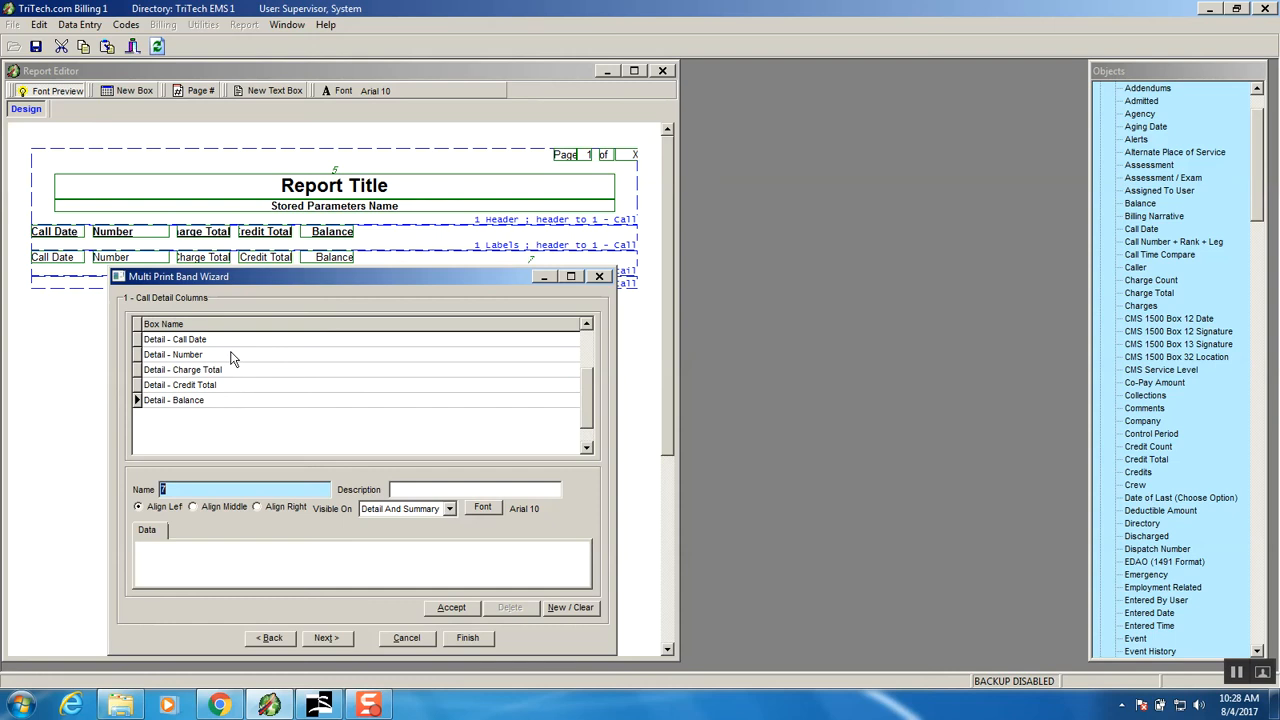
left_click(326, 639)
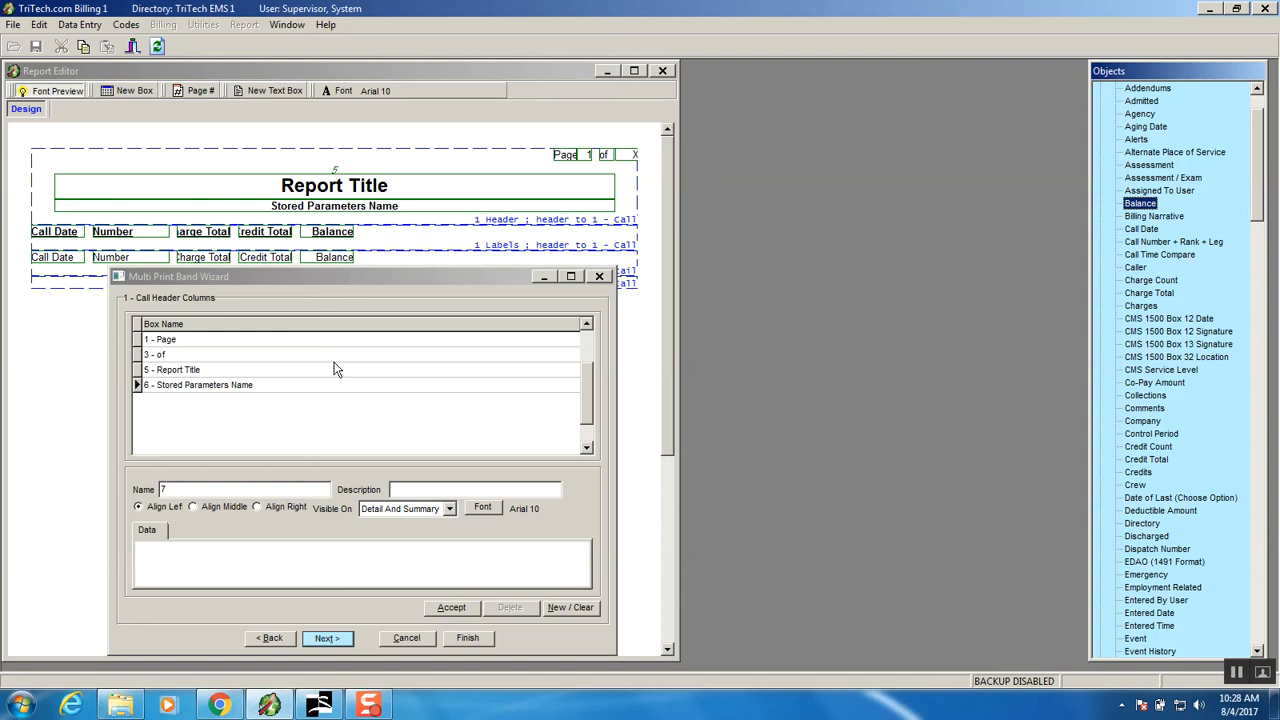
left_click(452, 608)
left_click(456, 612)
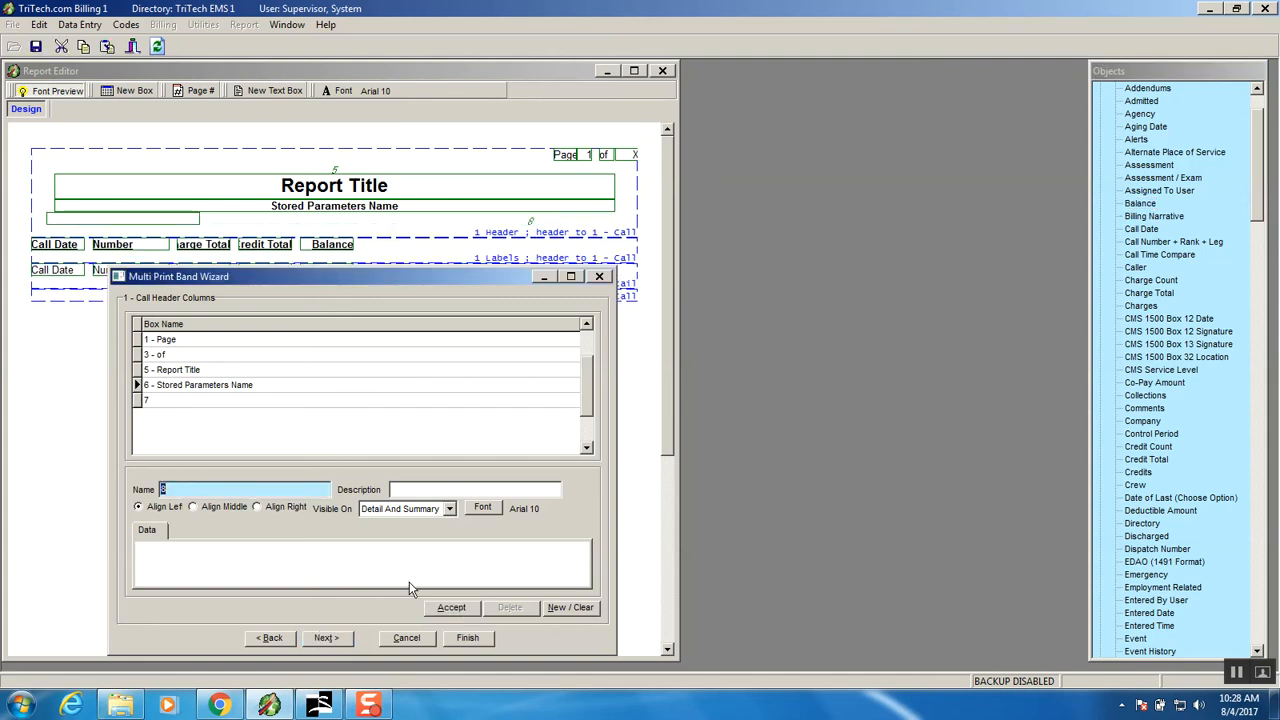
left_click(162, 402)
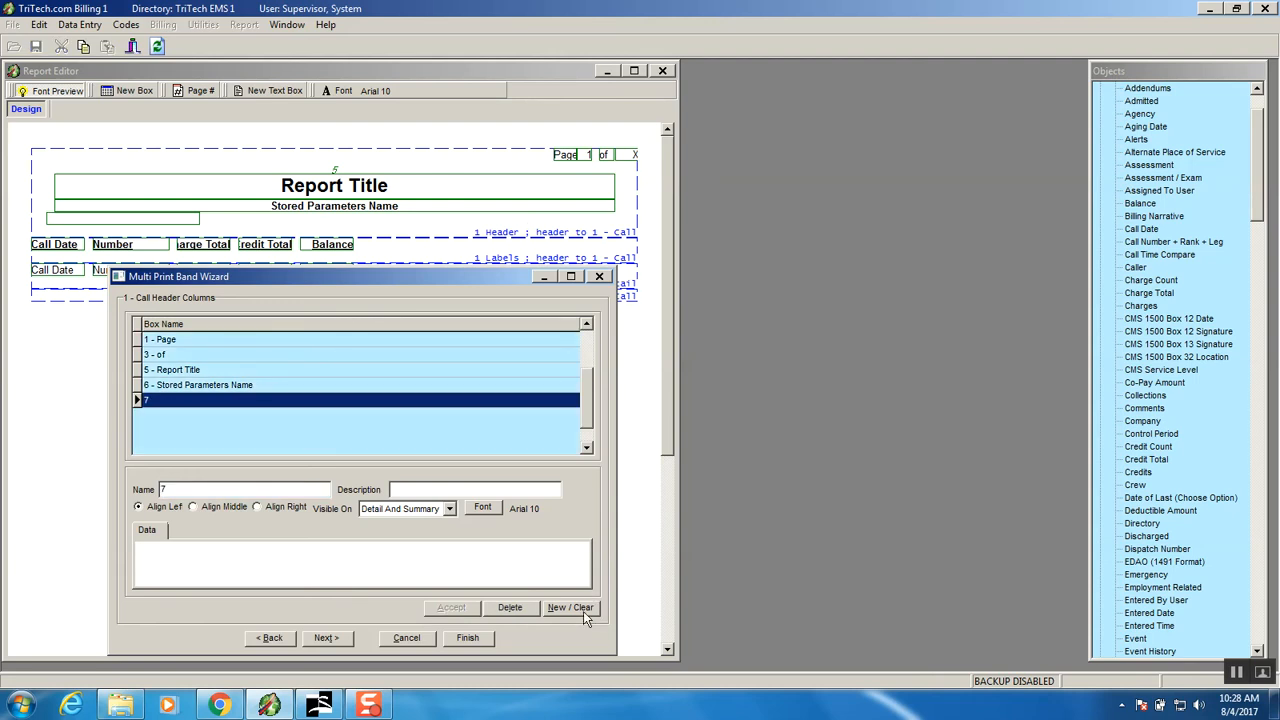
left_click(510, 608)
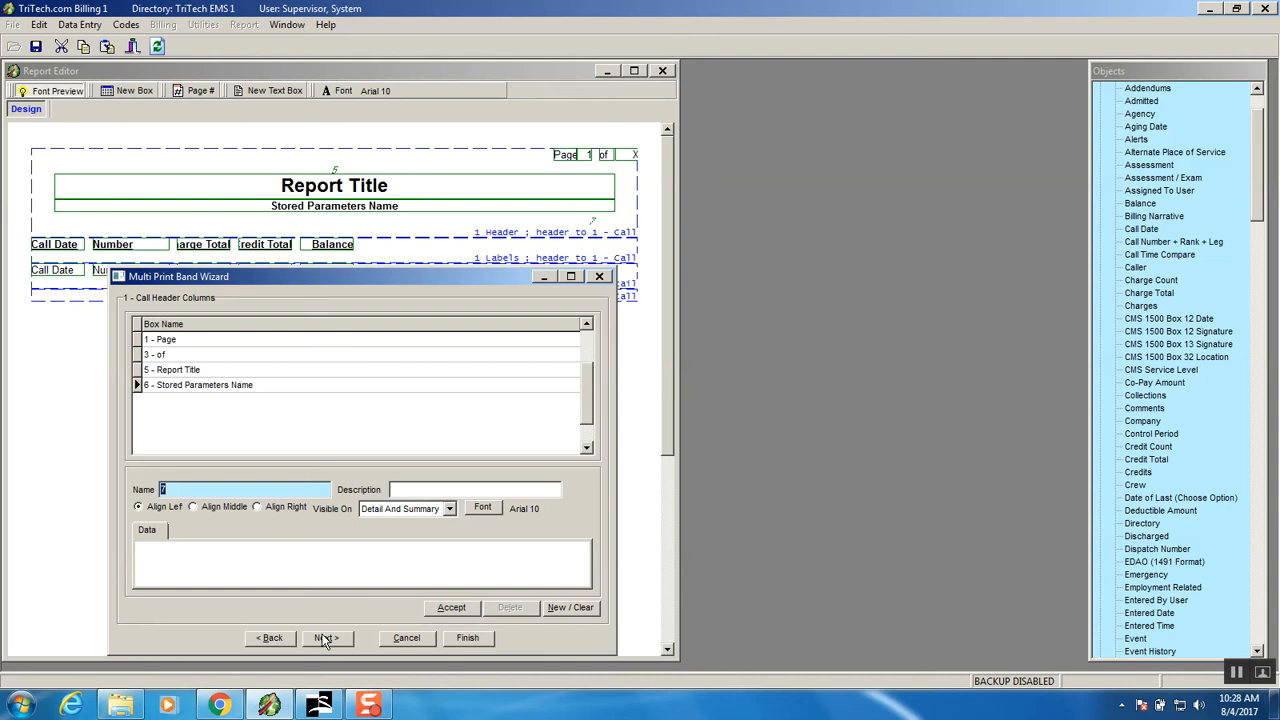
Continue to the call footer columns and place the Misc Total object in the data of a new column
left_click(325, 638)
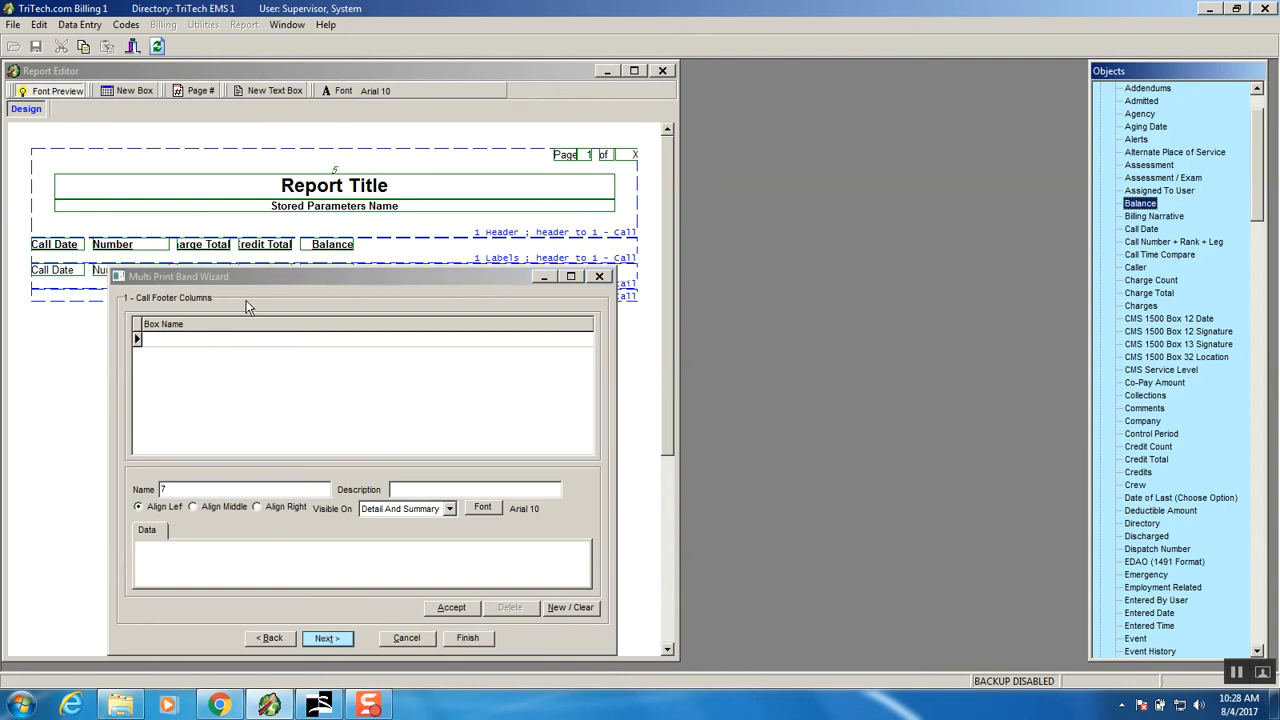
left_click_drag(264, 277, 255, 331)
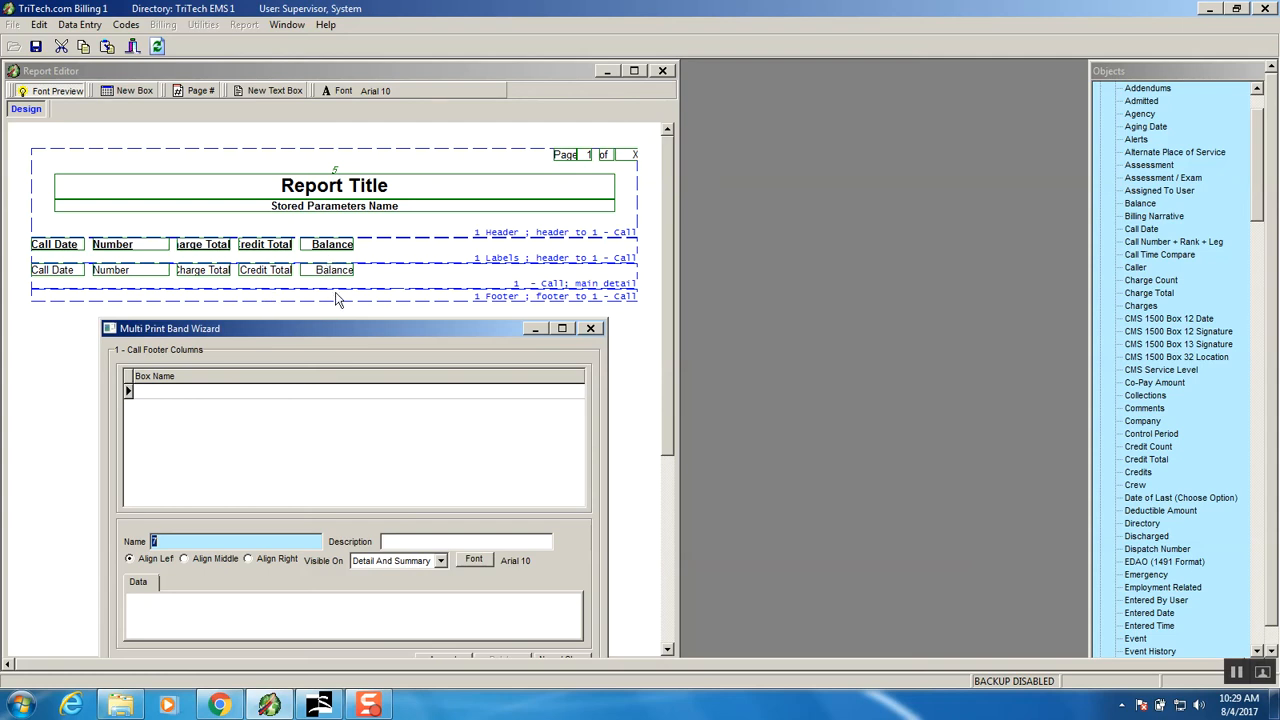
left_click(1145, 359)
scroll(1145, 370, "down", 3)
scroll(1145, 372, "down", 5)
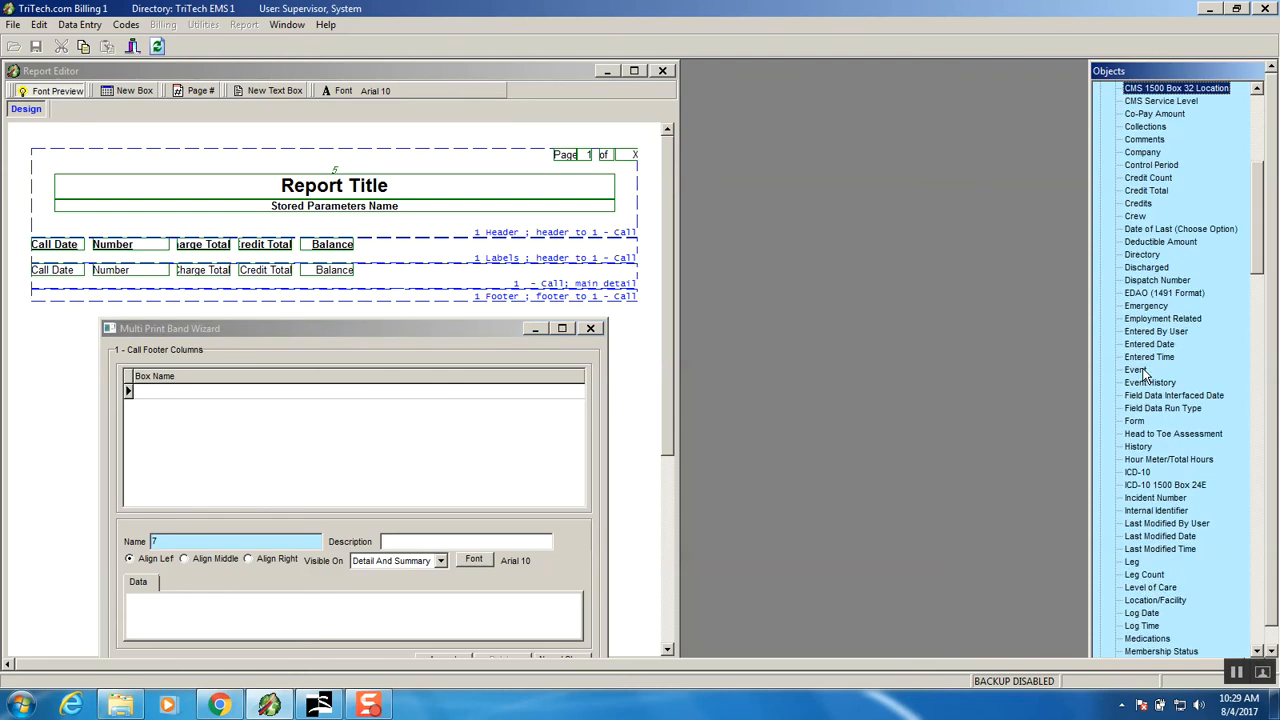
scroll(1145, 375, "down", 11)
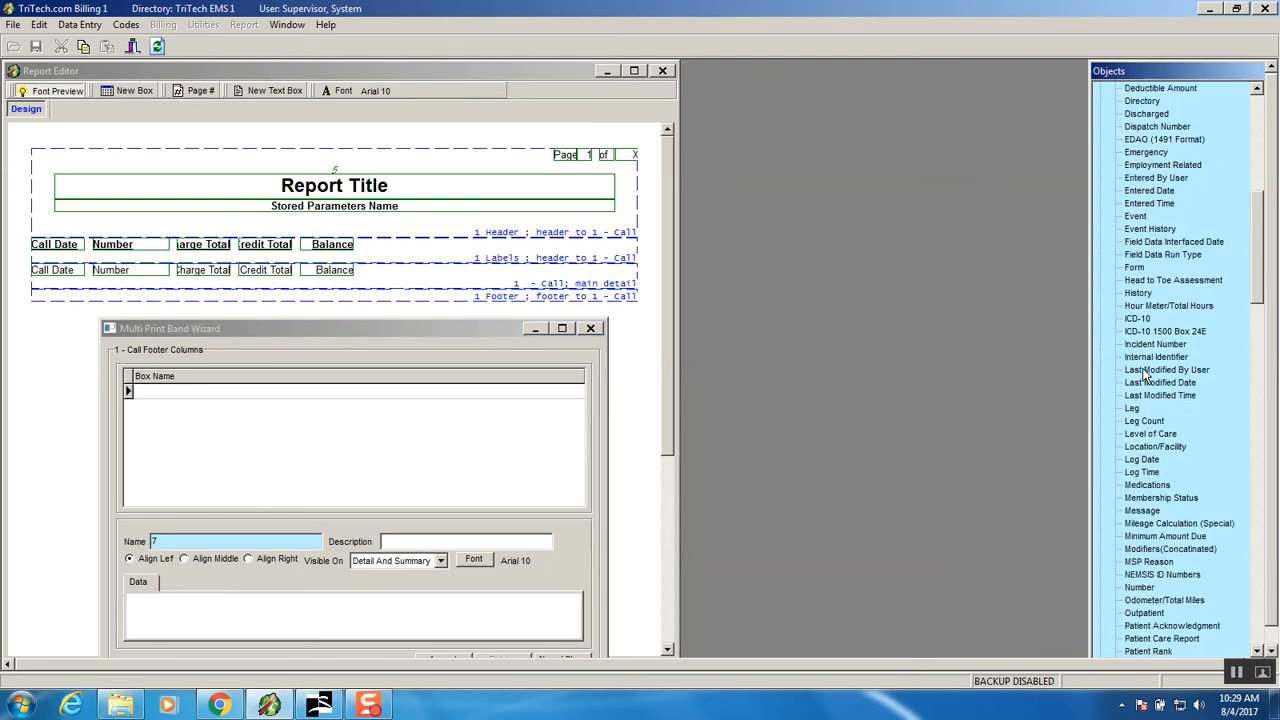
scroll(1145, 375, "down", 5)
scroll(1145, 383, "down", 13)
scroll(1145, 386, "down", 2)
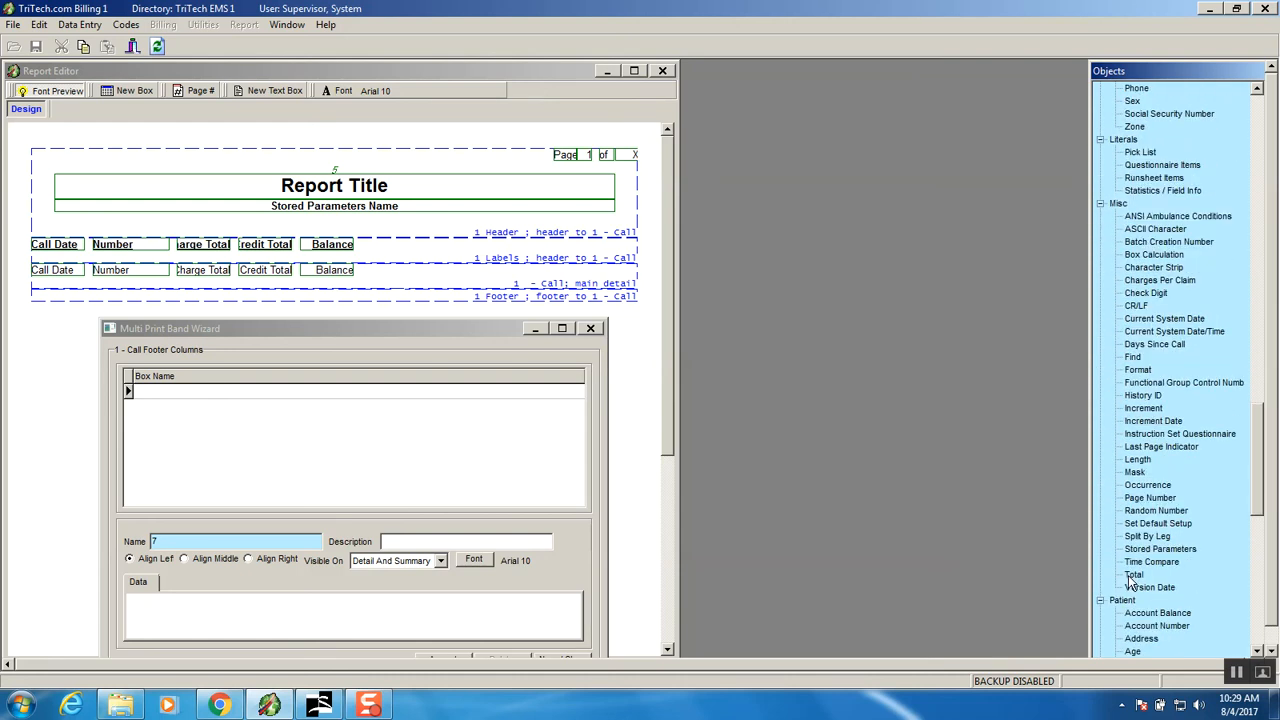
left_click_drag(1133, 576, 210, 612)
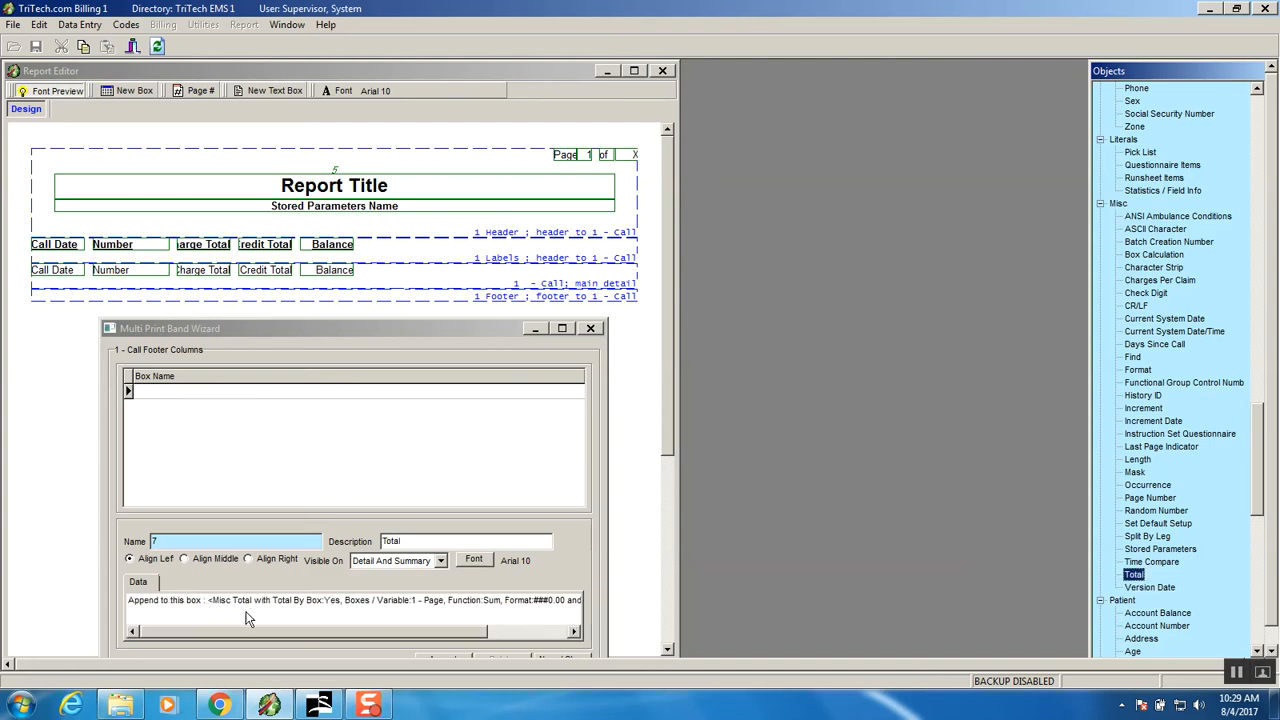
Set the Misc Total object in the new call footer column to Count the Detail - Number box
left_click(497, 603)
double_click(499, 603)
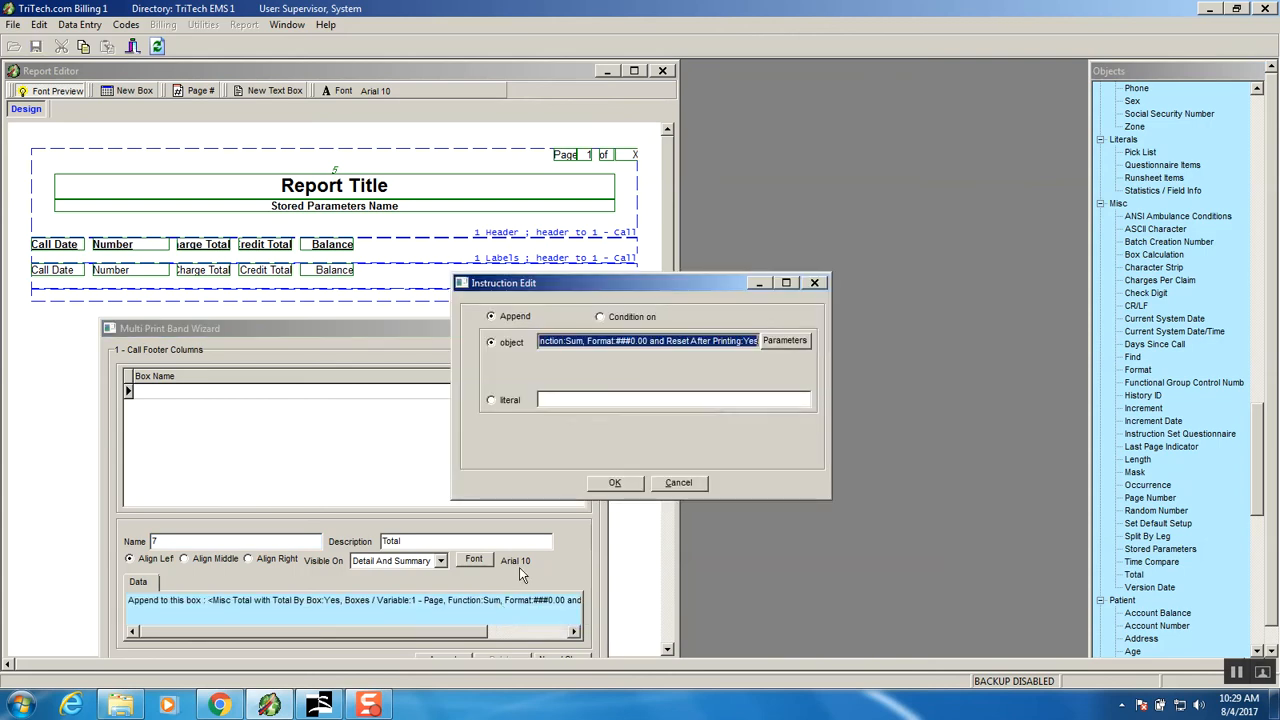
left_click(789, 341)
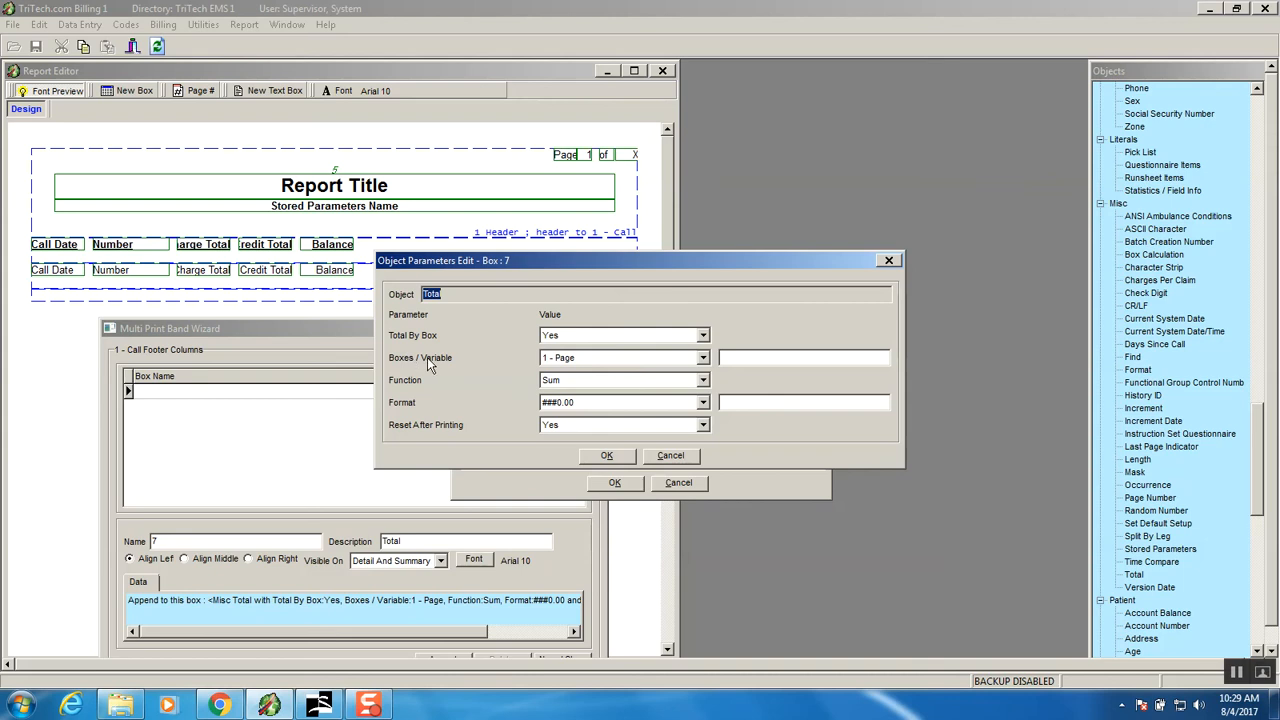
left_click(703, 358)
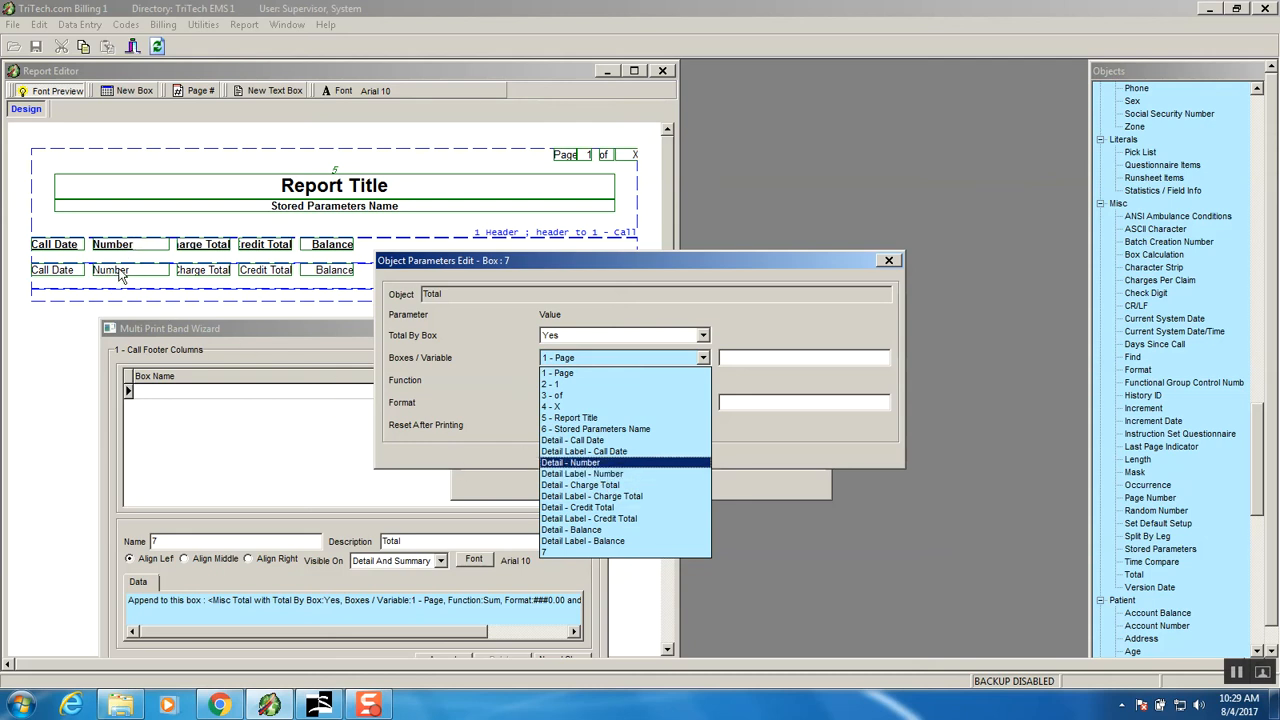
left_click(587, 462)
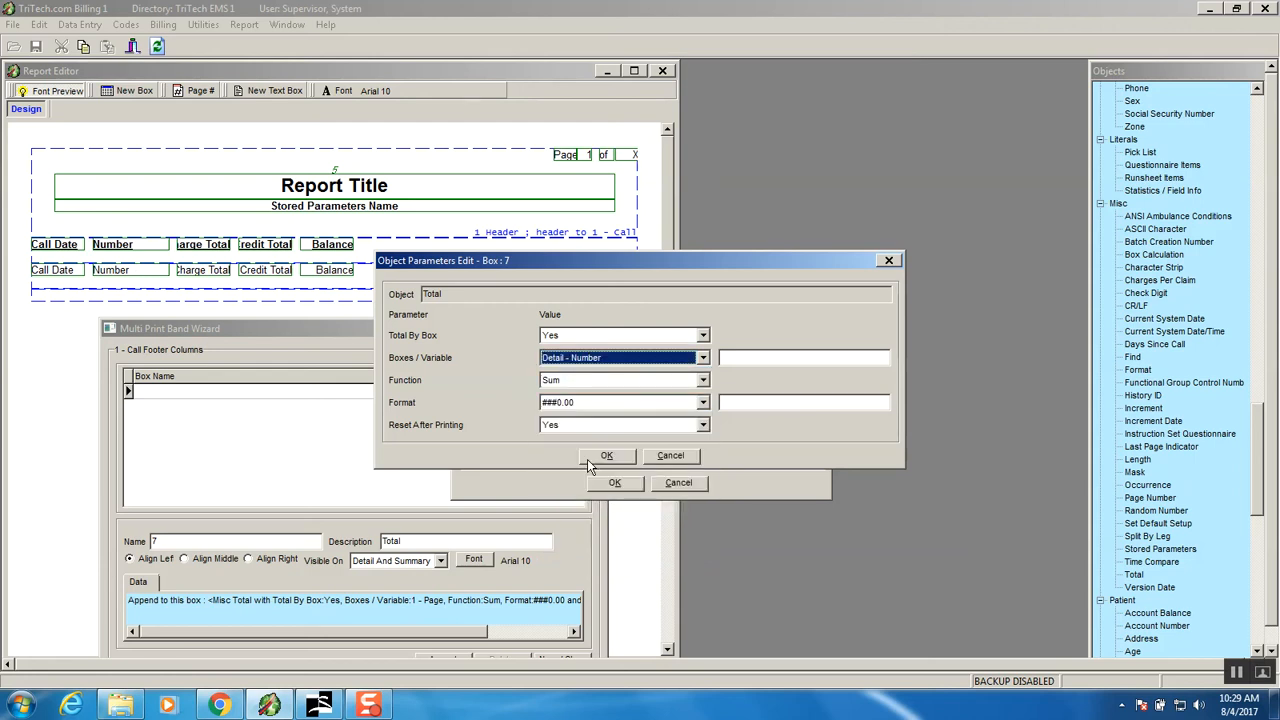
left_click(573, 386)
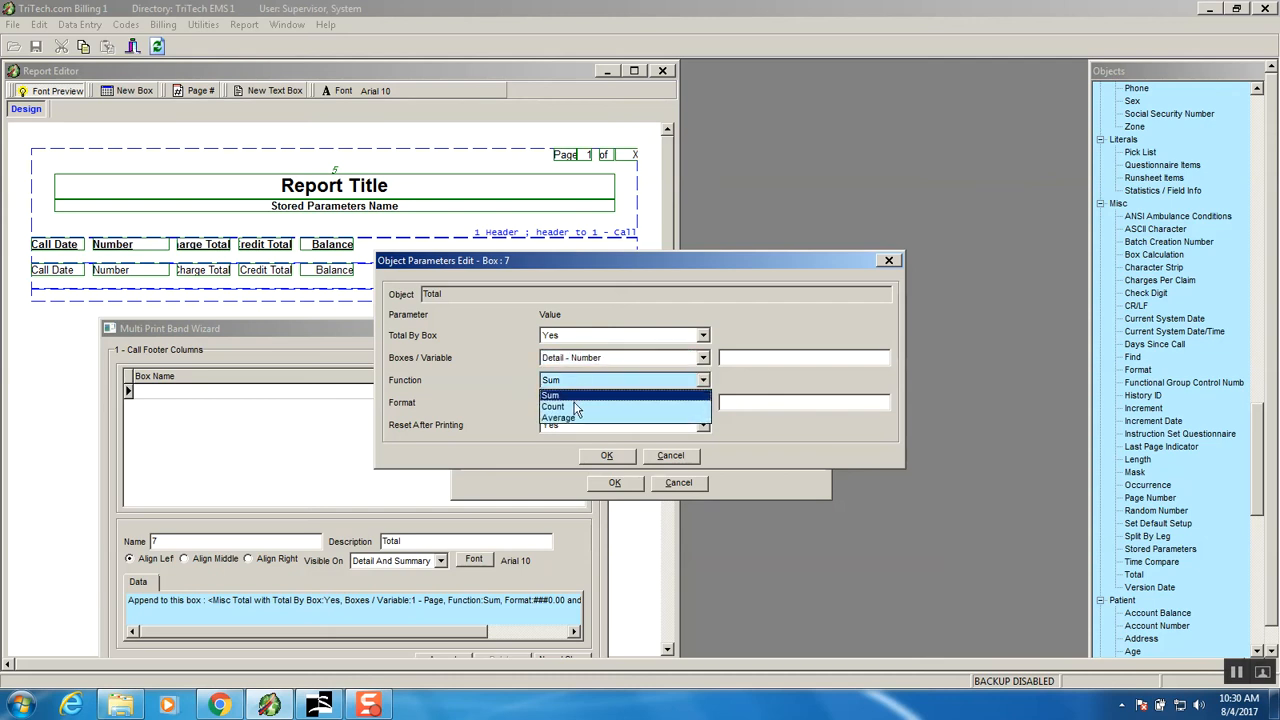
left_click(572, 407)
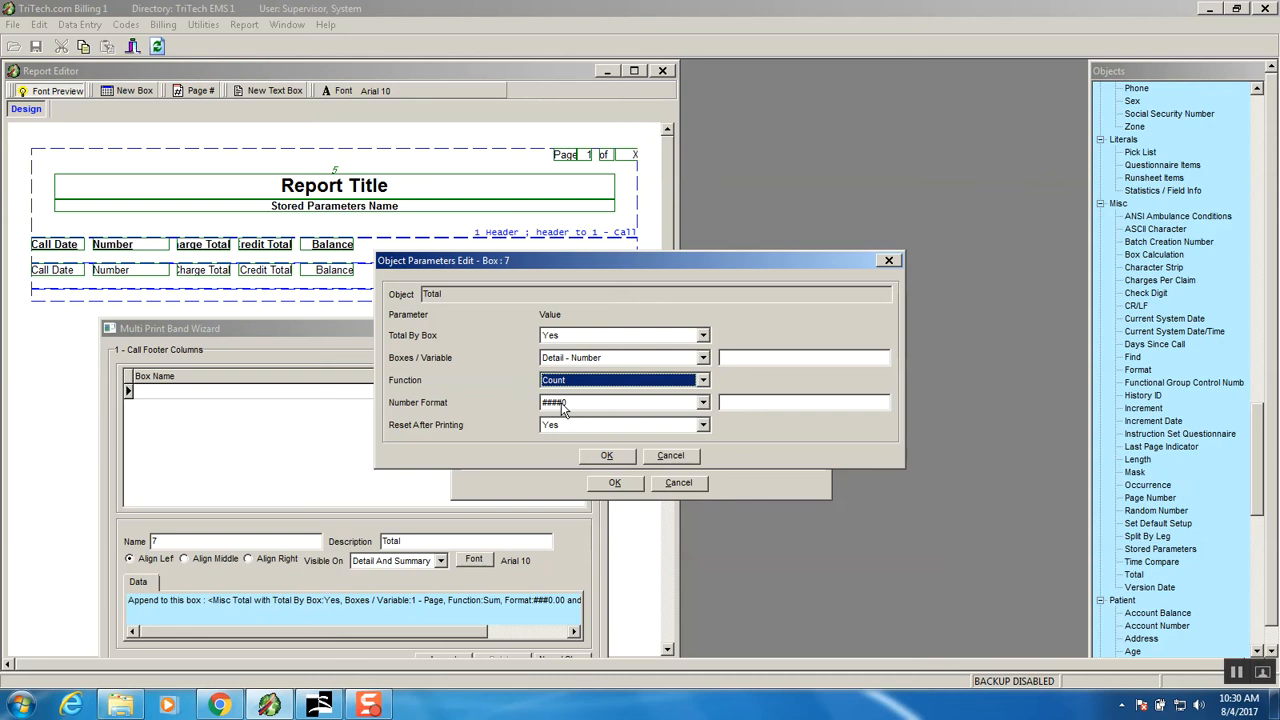
left_click(609, 455)
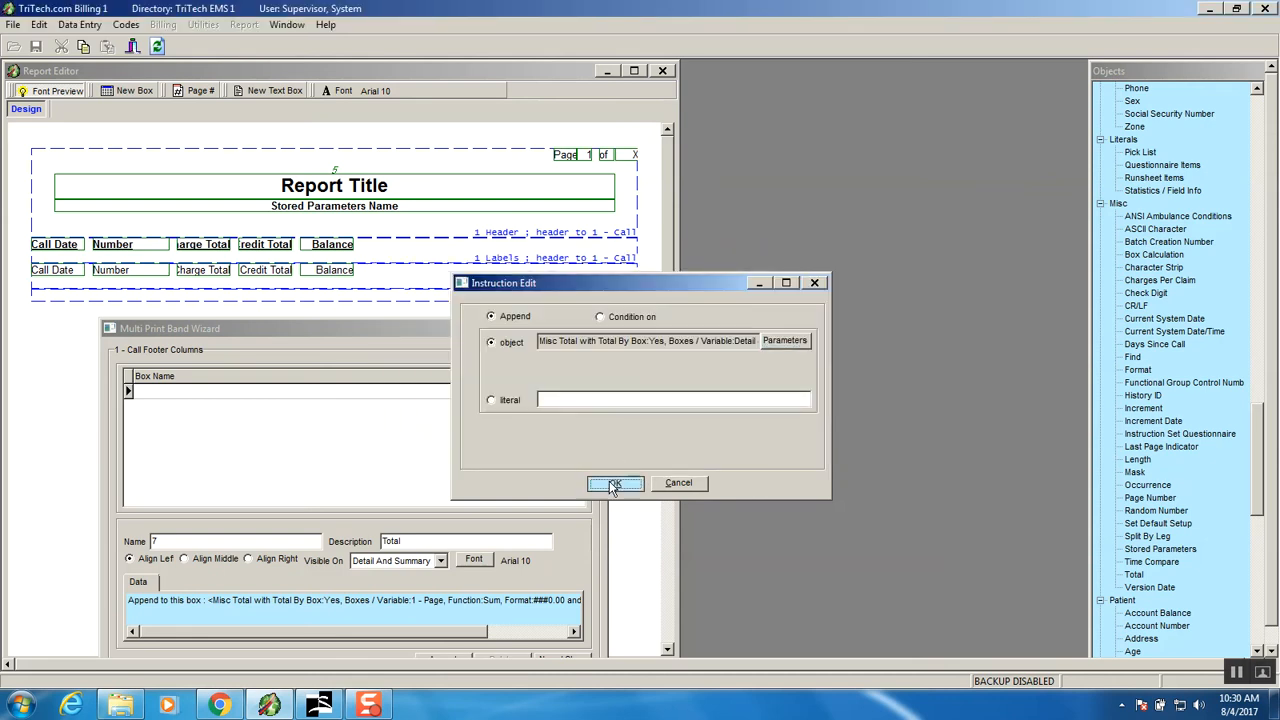
left_click(613, 483)
Add the call count column to the call footer columns and rename it Footer
left_click_drag(422, 337, 429, 291)
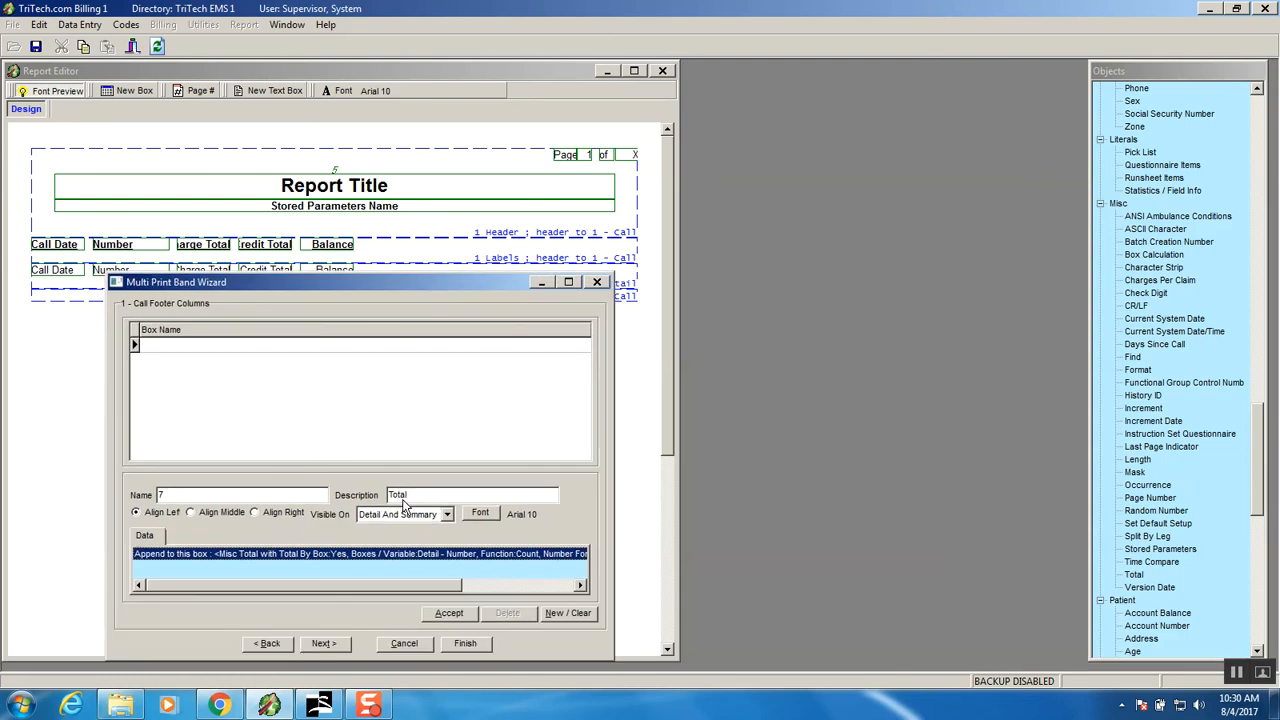
left_click(454, 614)
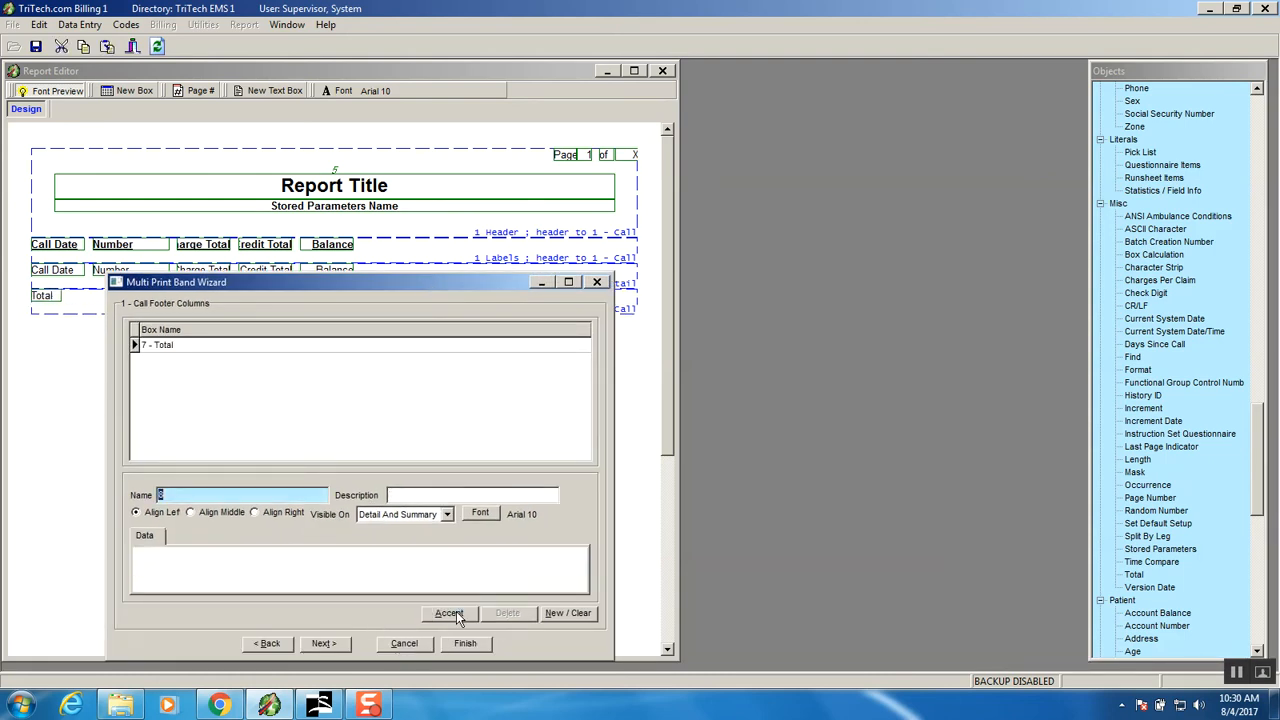
left_click(221, 346)
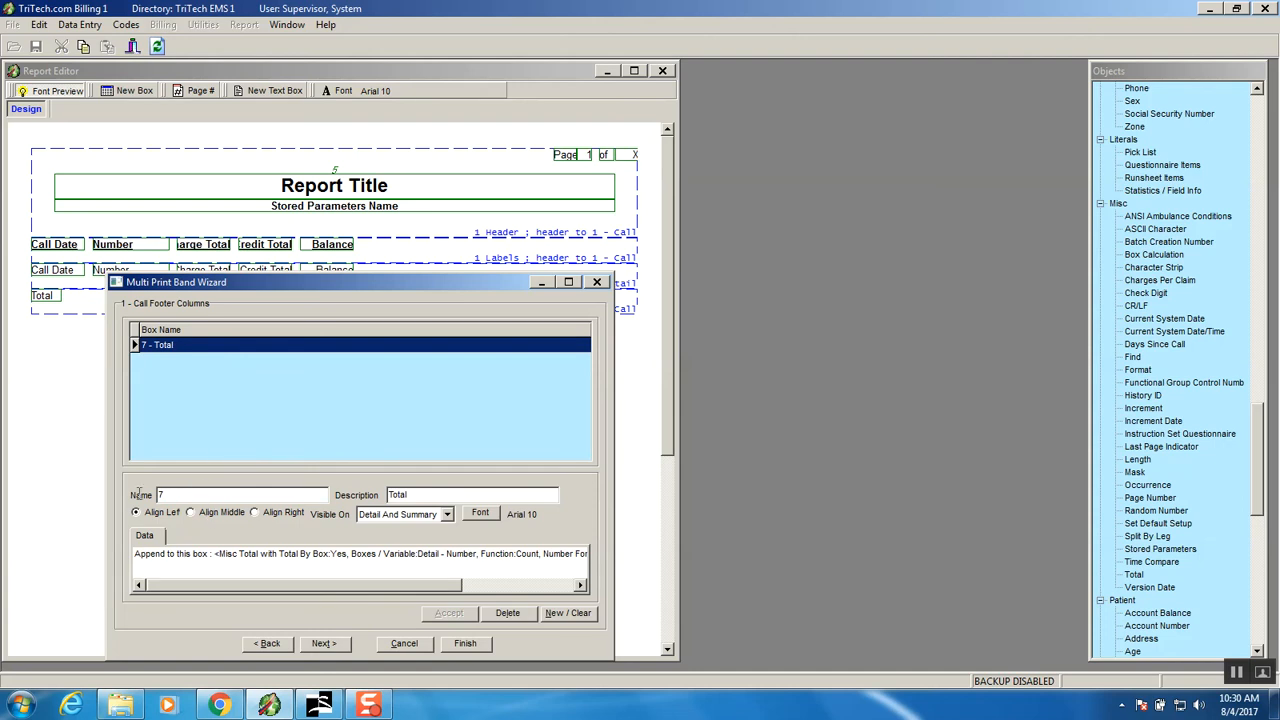
left_click(188, 494)
type("Footer")
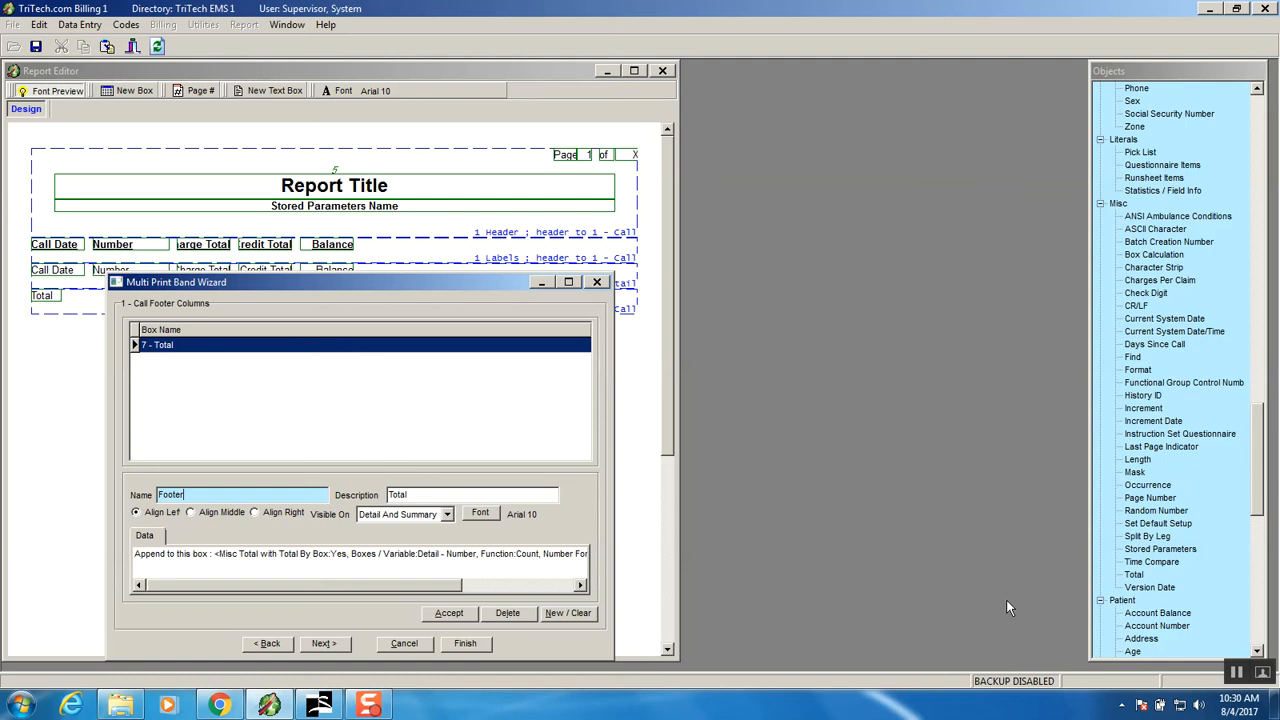
left_click(448, 613)
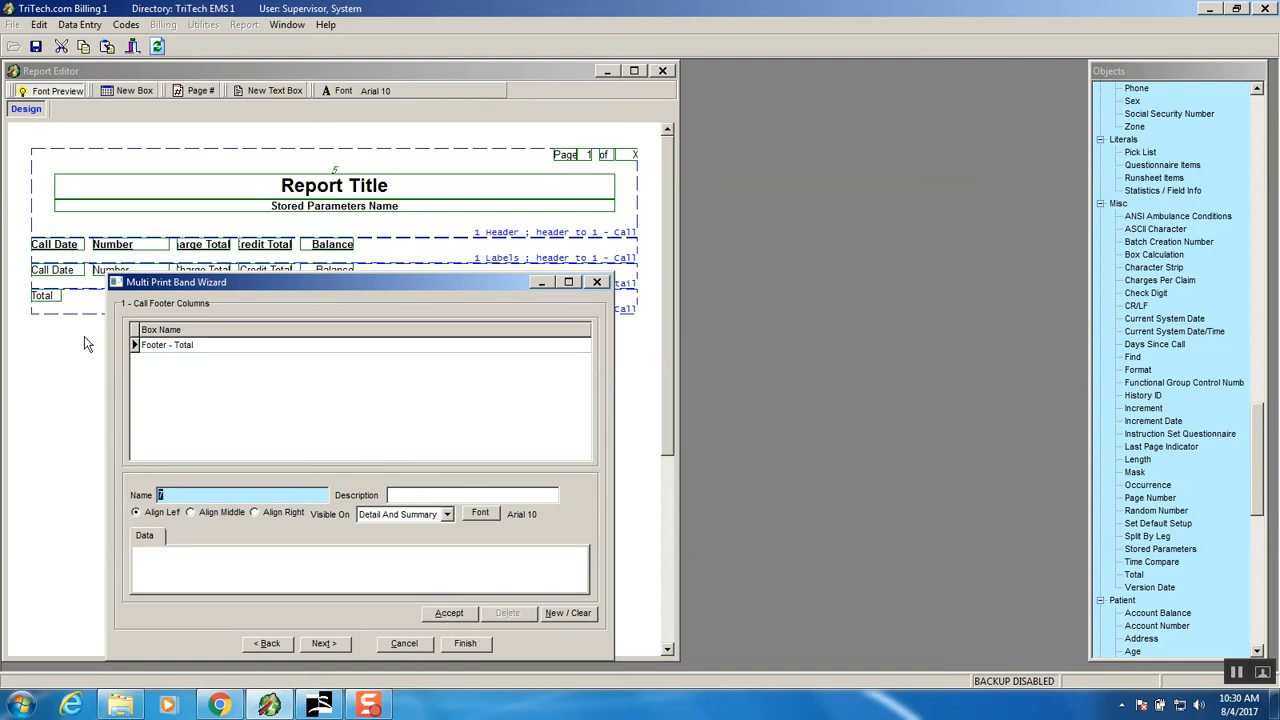
Place the Misc Total object in a new footer column's data and set it to Sum the Detail - Charge Total box
left_click_drag(265, 286, 259, 314)
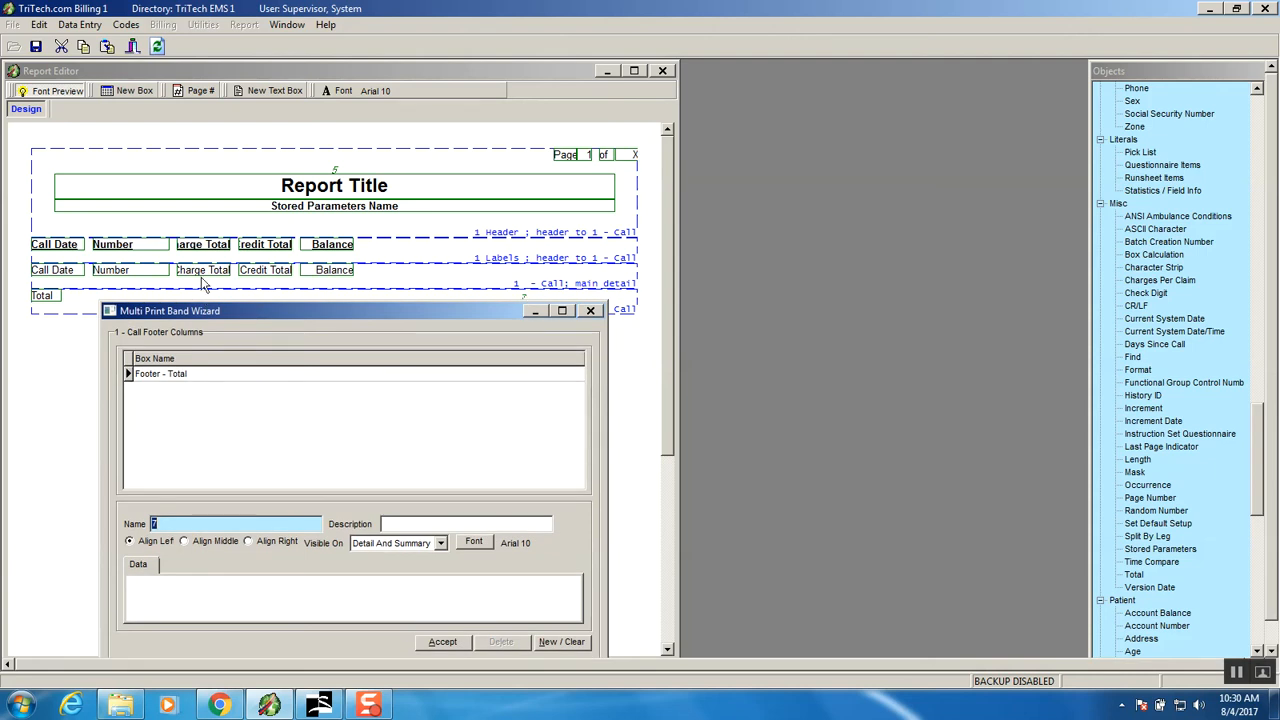
left_click_drag(1139, 580, 410, 597)
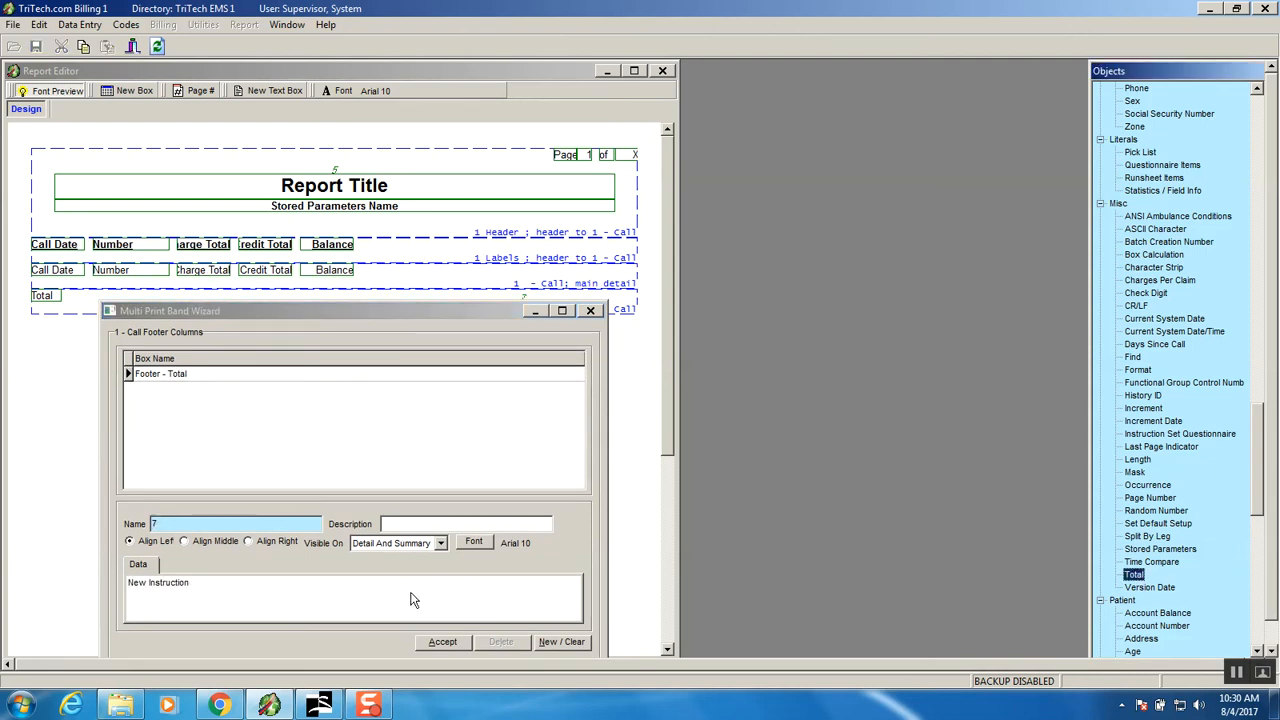
left_click(345, 584)
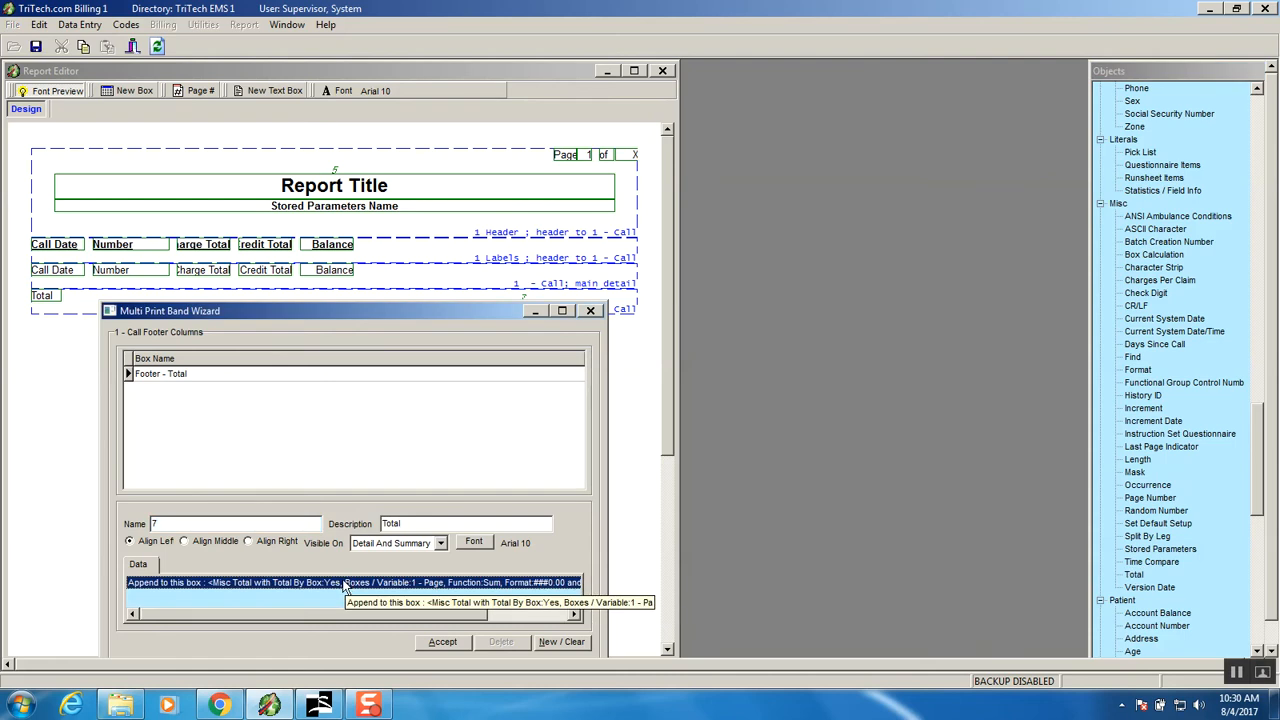
double_click(345, 586)
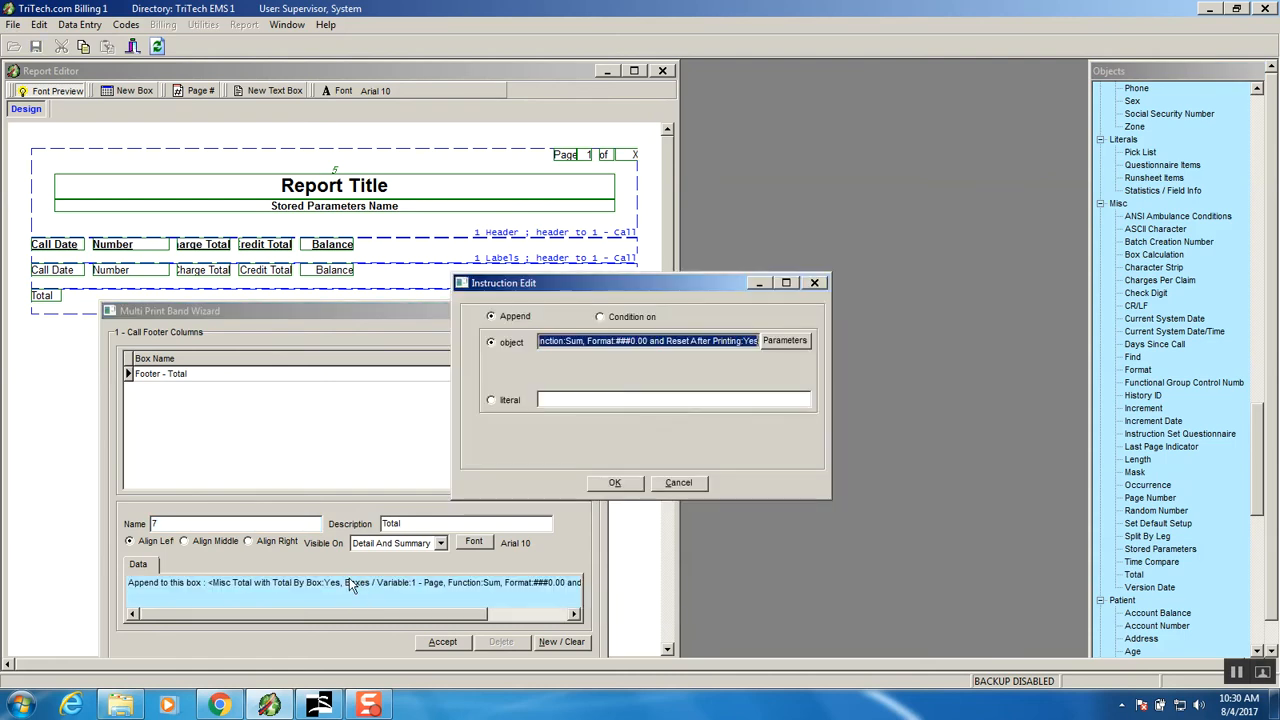
left_click(776, 340)
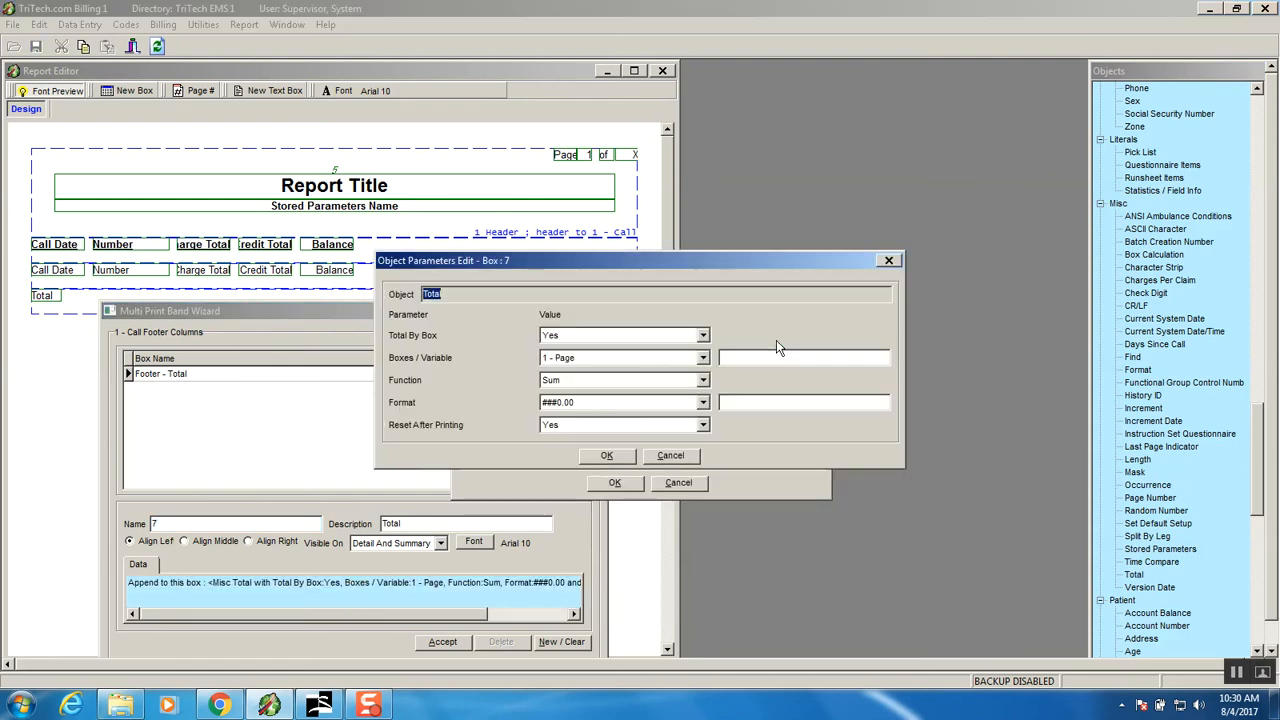
left_click(703, 380)
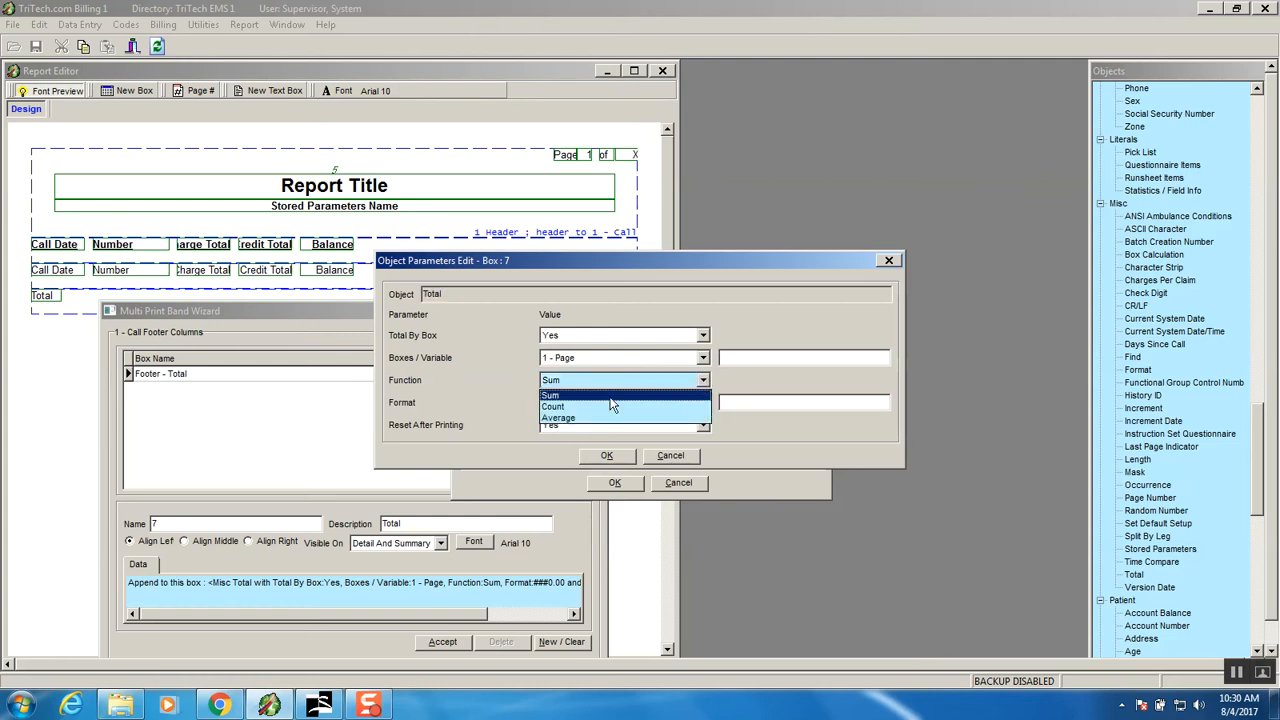
left_click(614, 397)
left_click(617, 358)
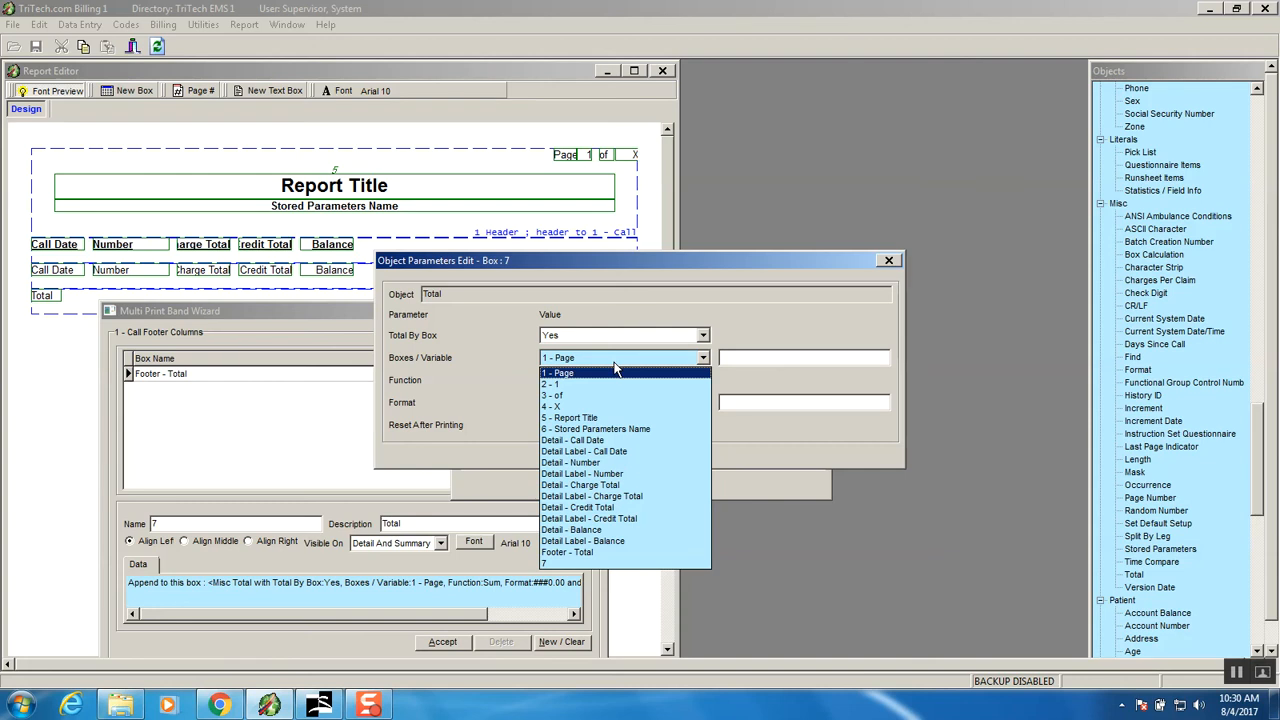
left_click(619, 485)
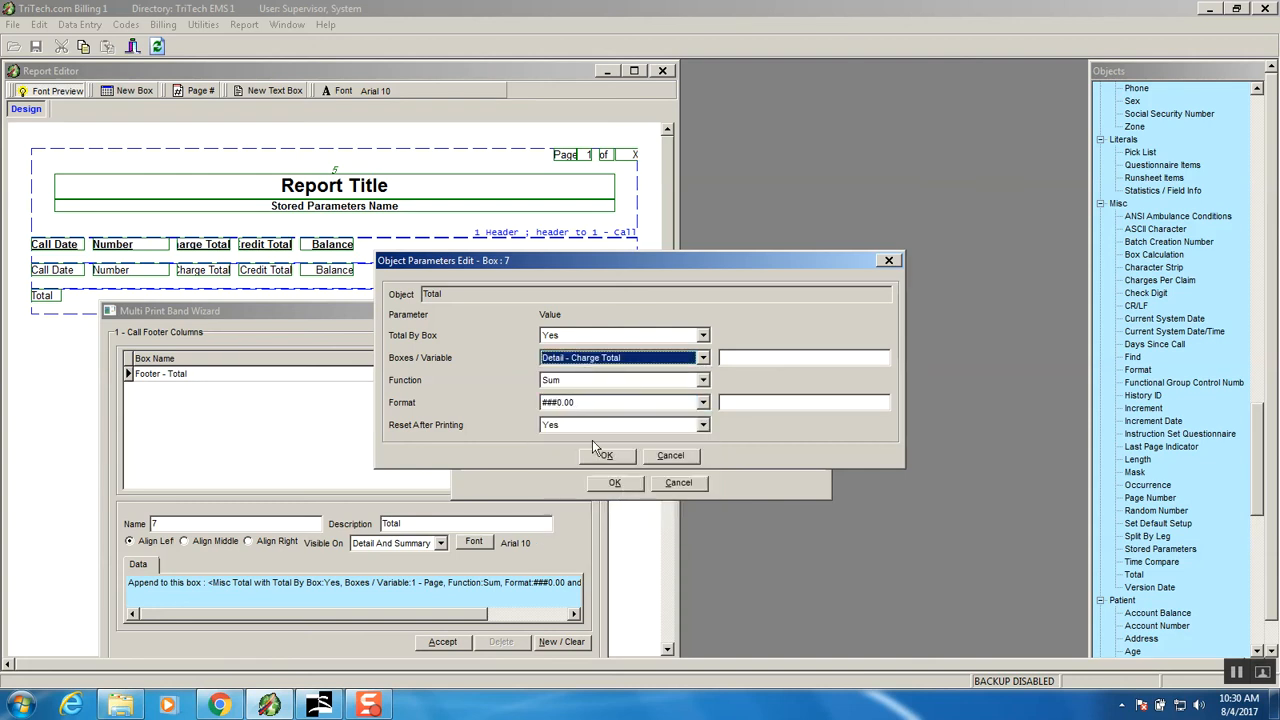
Set the charge sum's format to $#,##0.00 and confirm the instruction
left_click(600, 404)
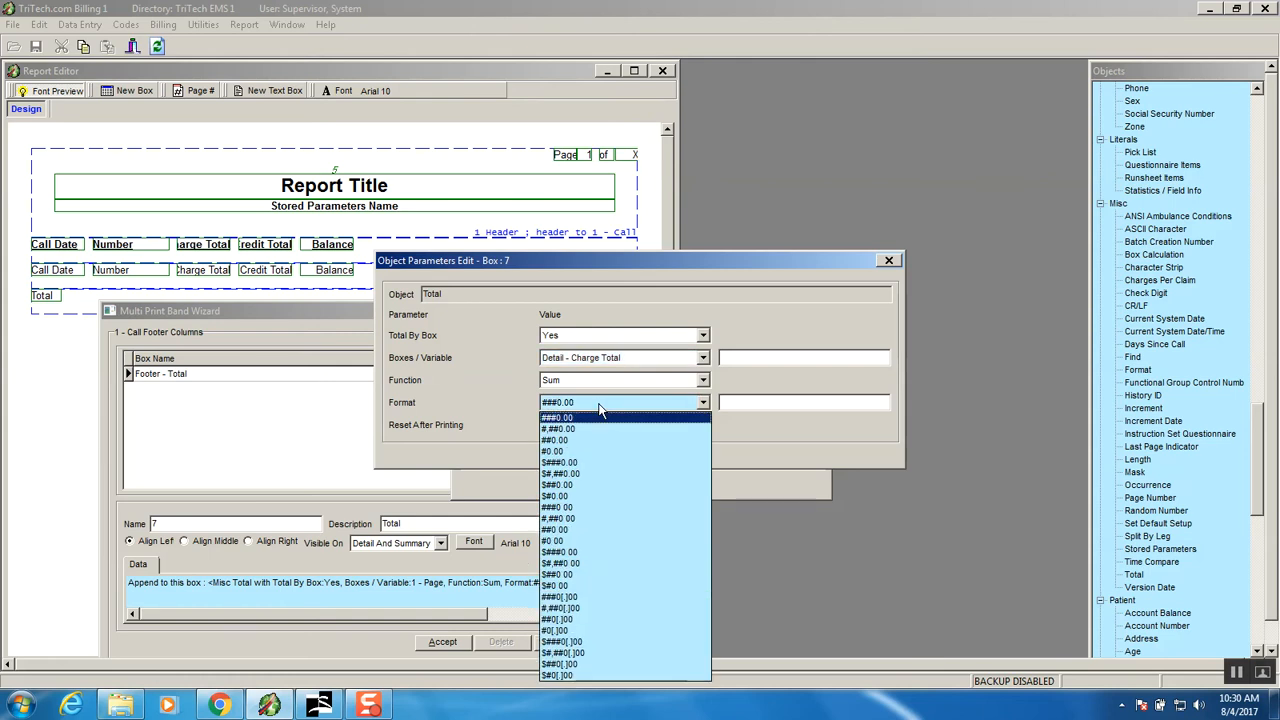
left_click(584, 472)
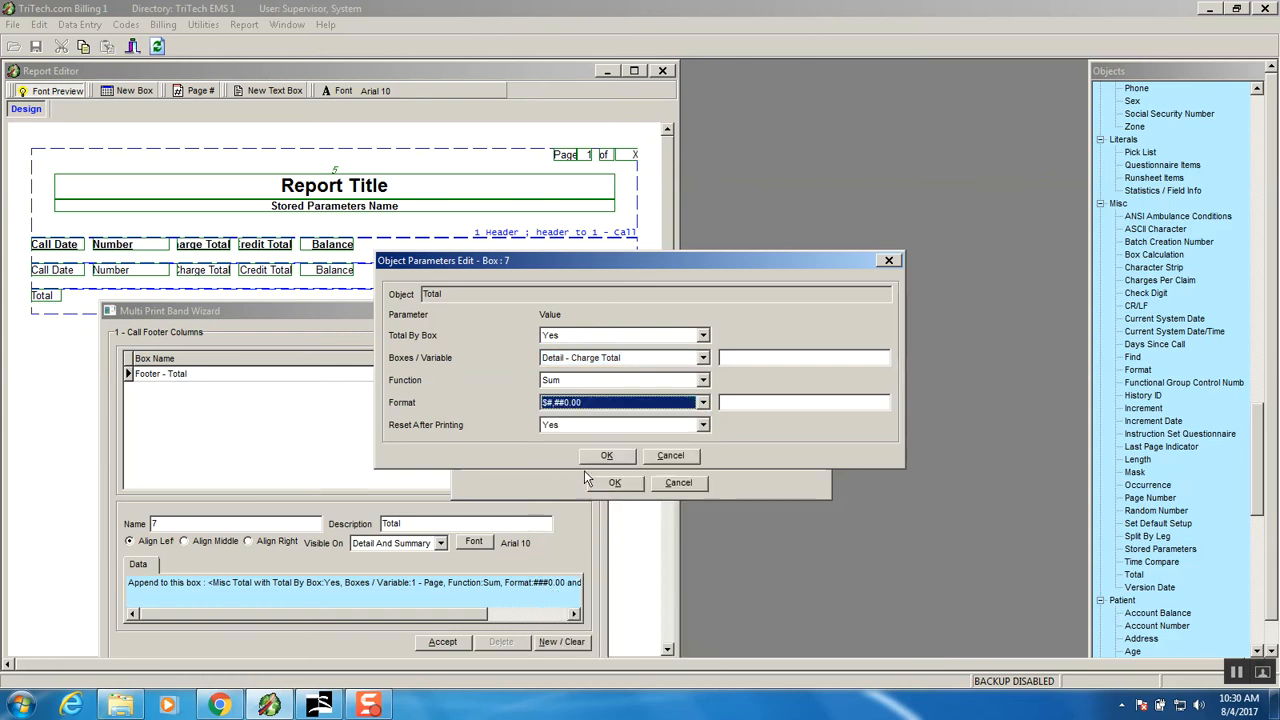
left_click(615, 457)
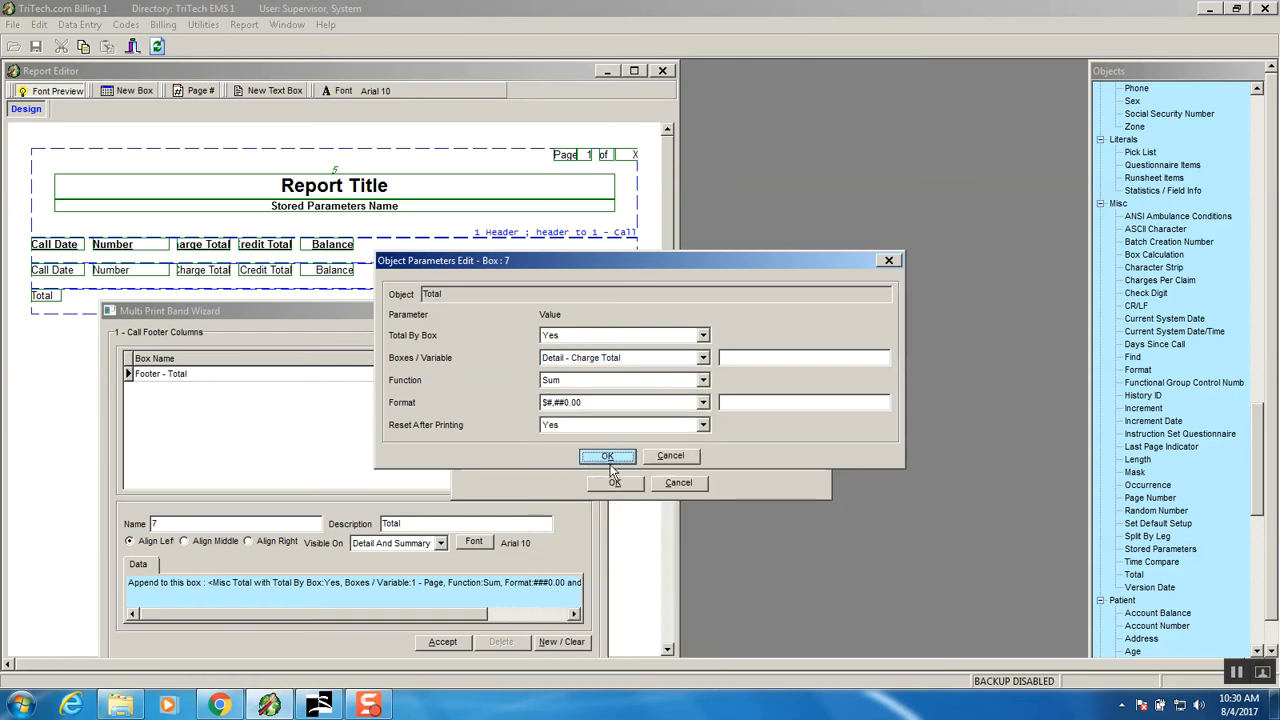
left_click(612, 487)
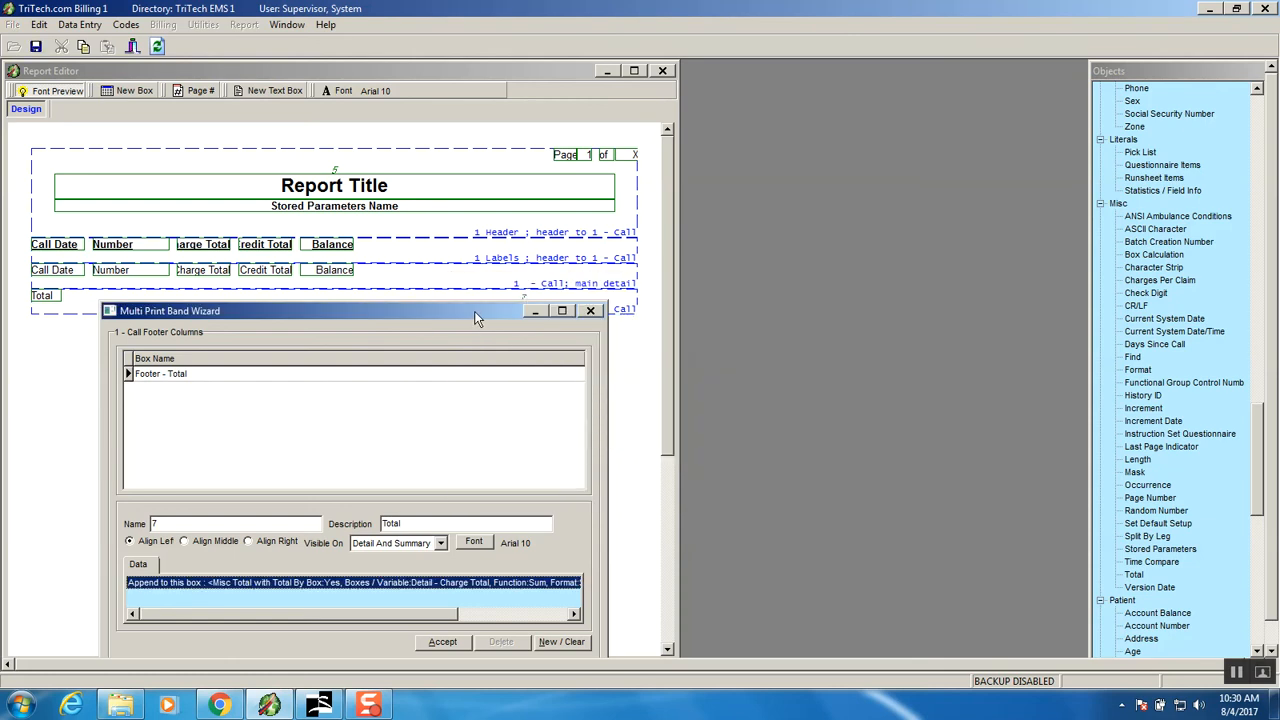
Right-align the charge sum column, name it Footer, and add it to the call footer columns
left_click_drag(476, 318, 473, 296)
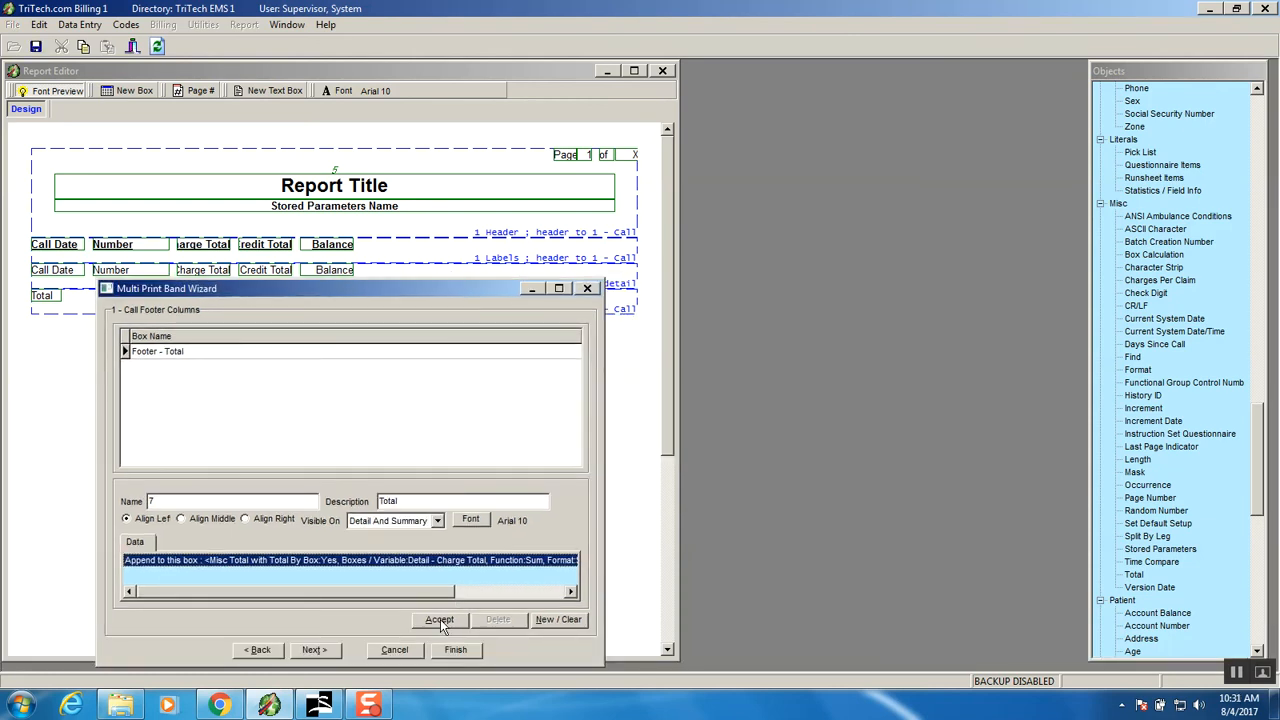
left_click(245, 519)
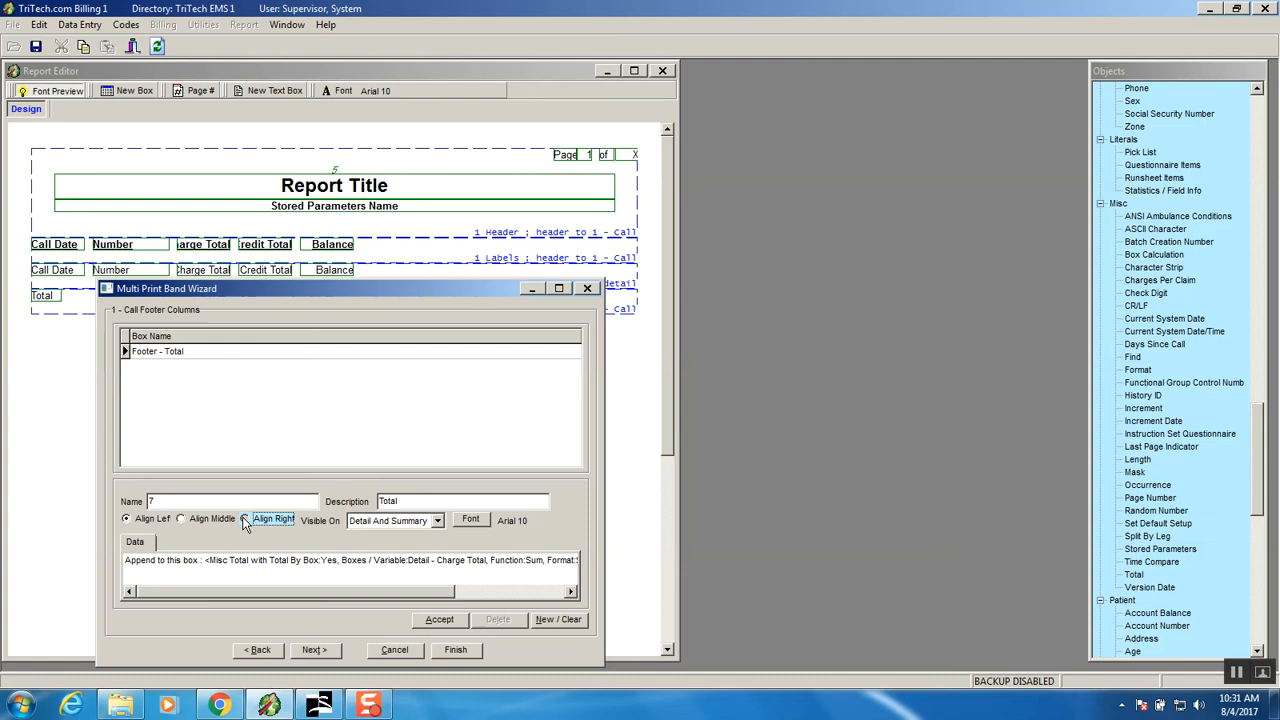
type("Footer")
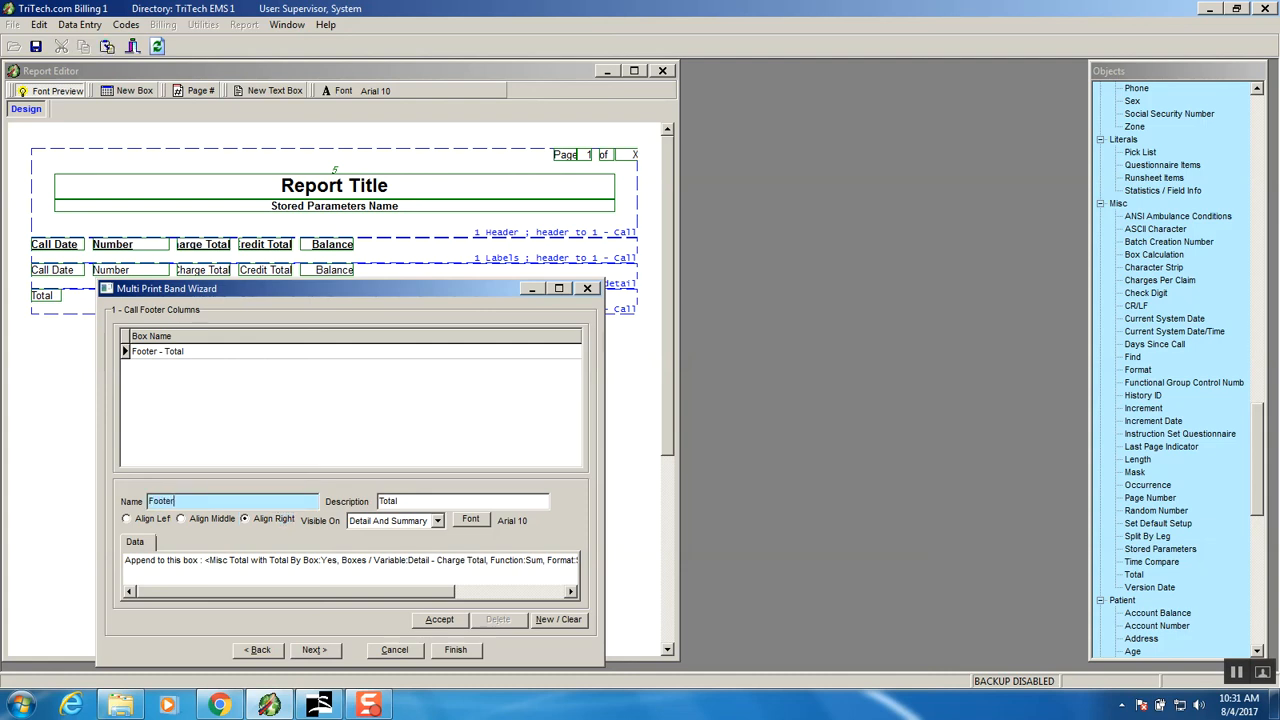
left_click(440, 620)
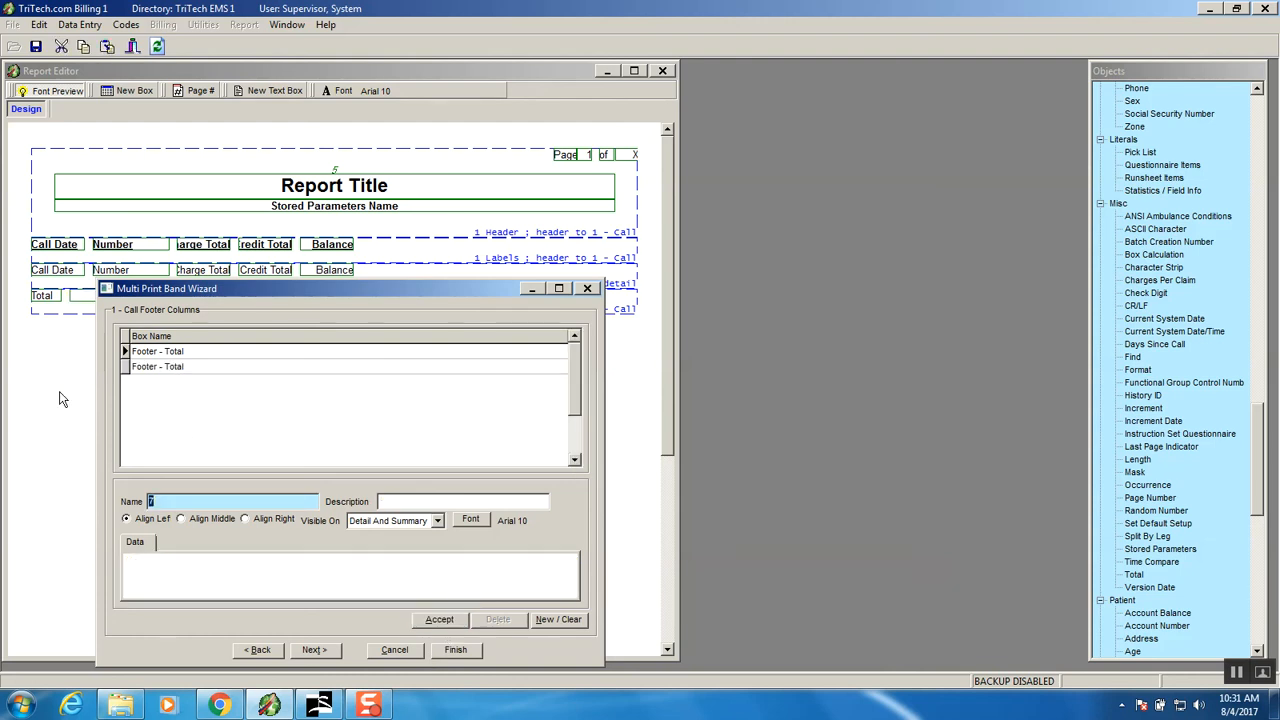
Change the description of the charge sum footer column to Total Charges
left_click(190, 372)
left_click(453, 503)
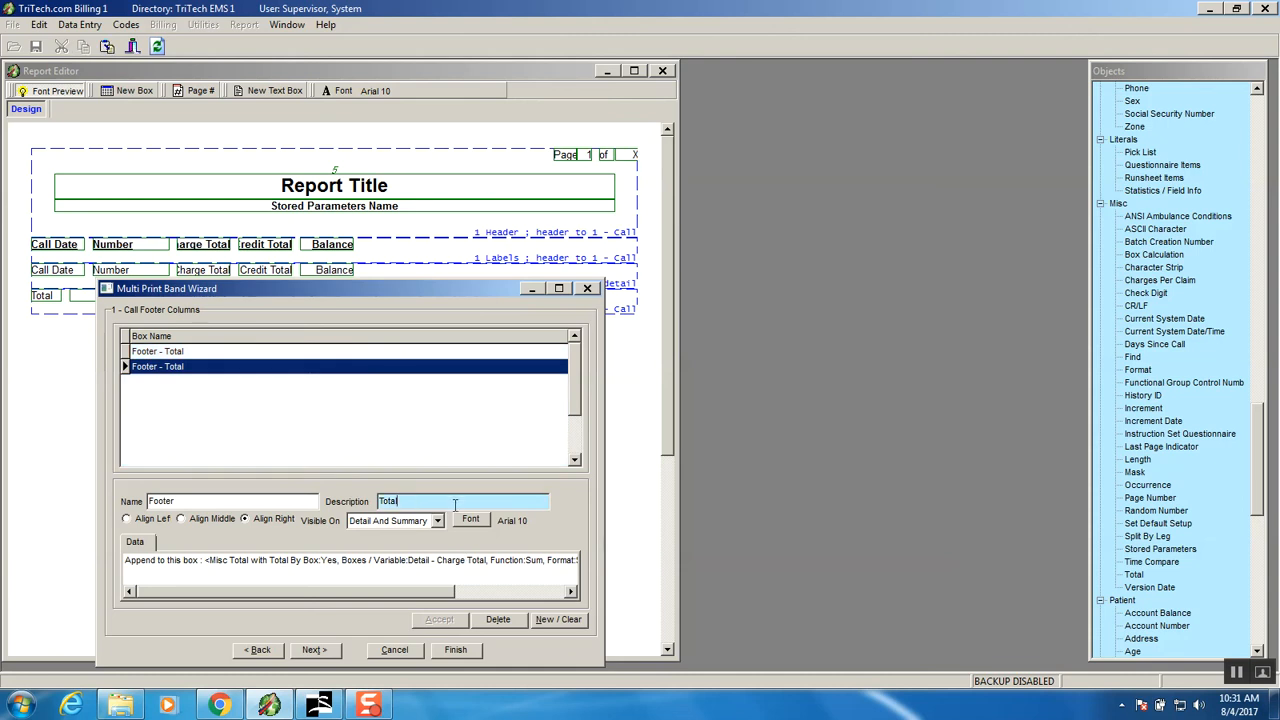
type("Charges")
left_click(439, 620)
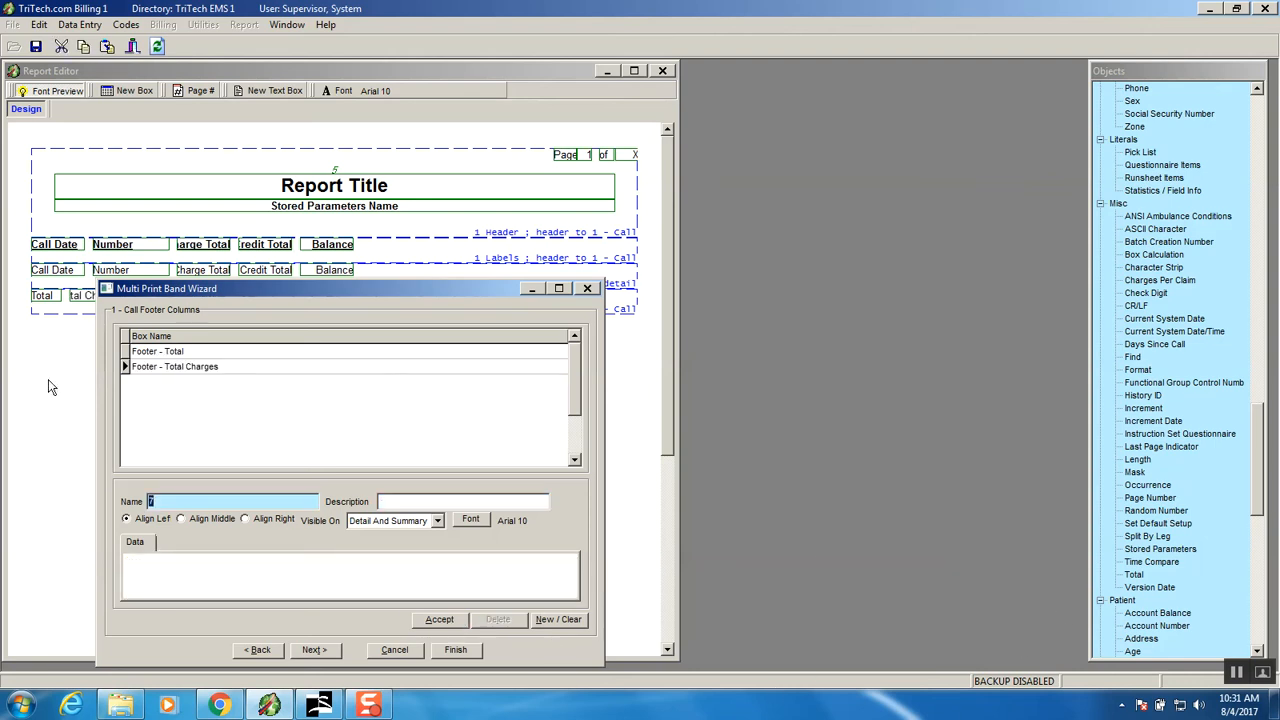
Change the description of the call count footer column to Total Calls
left_click(210, 352)
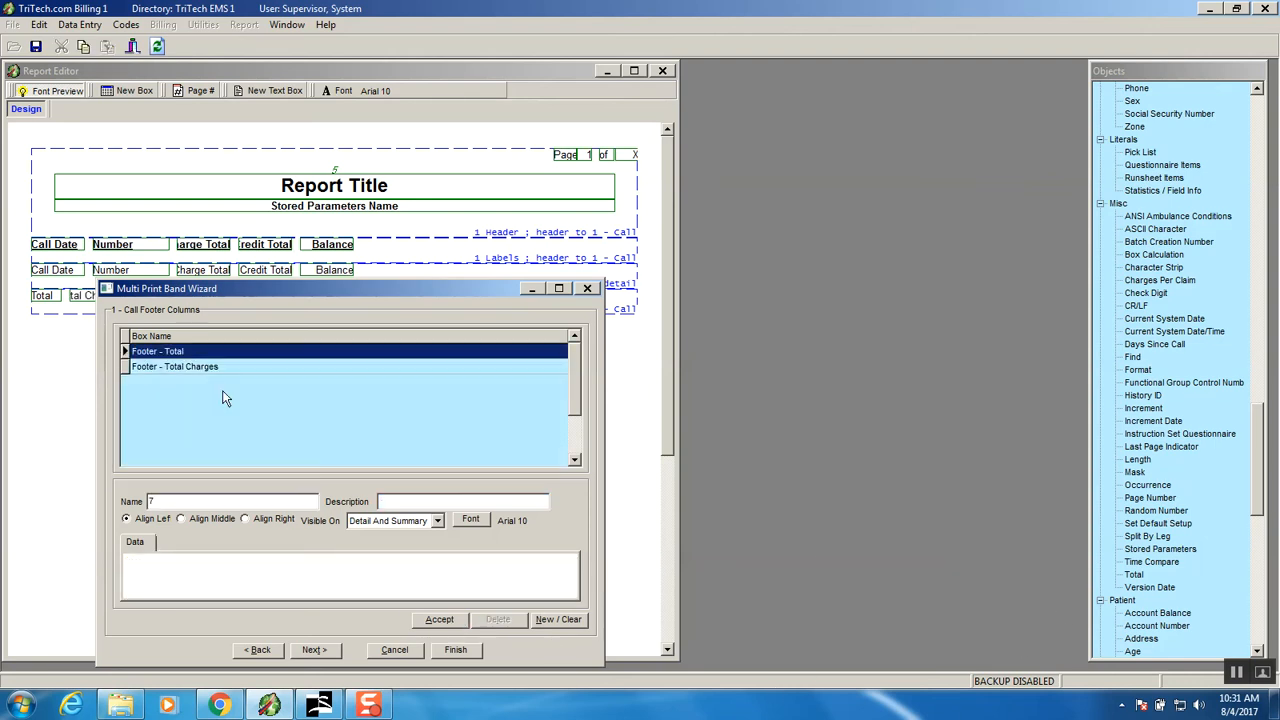
left_click(427, 503)
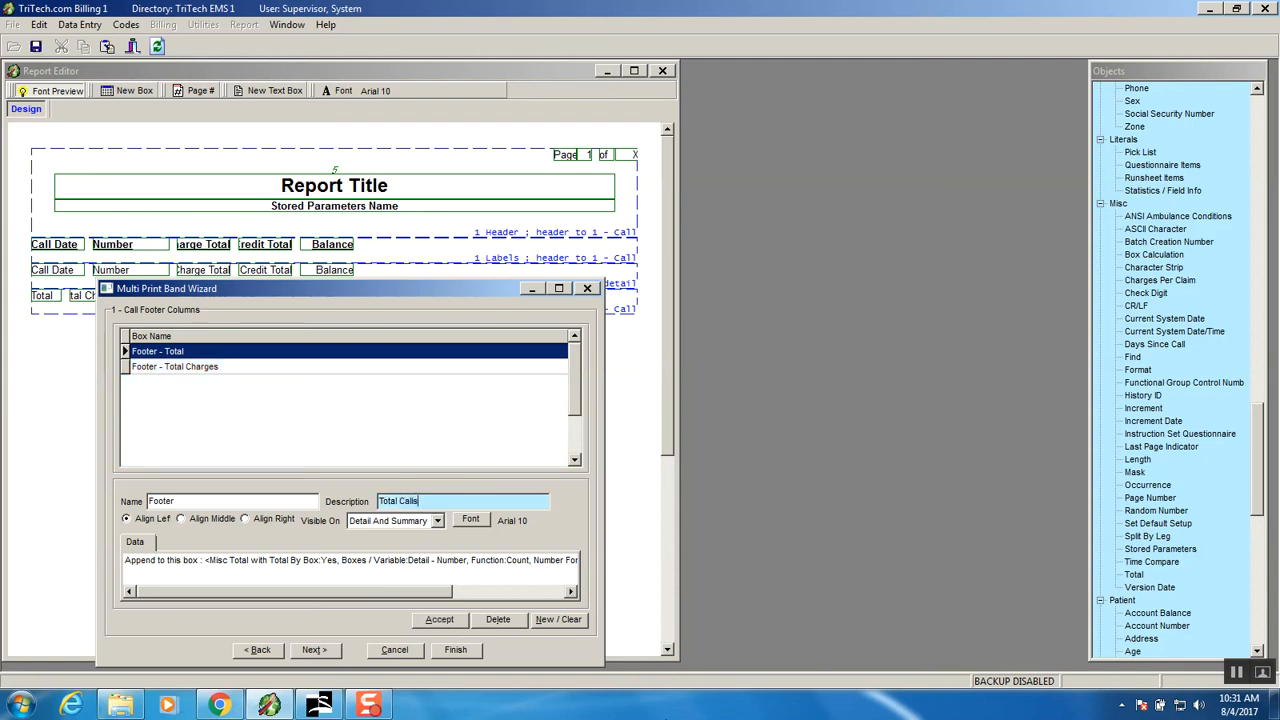
type("Calls")
left_click(440, 620)
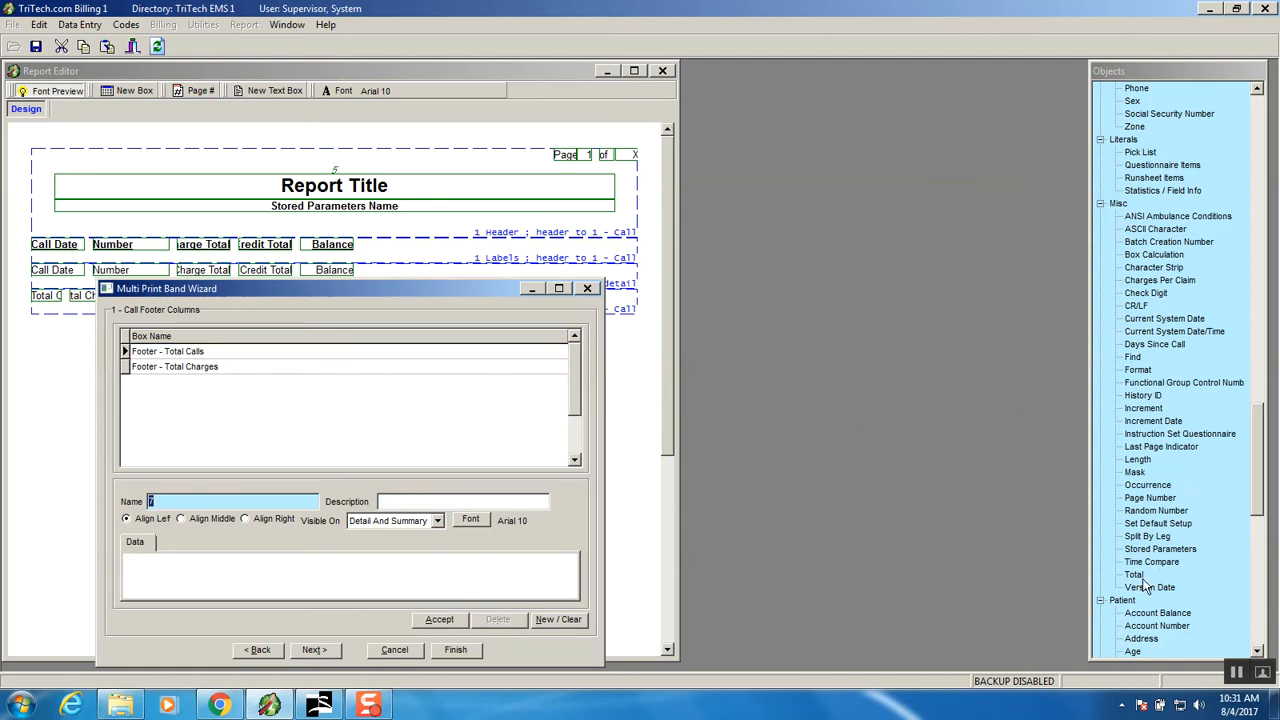
Put a Total object in a new call footer column and set it to total the Detail - Credit Total box
left_click_drag(1138, 584, 252, 577)
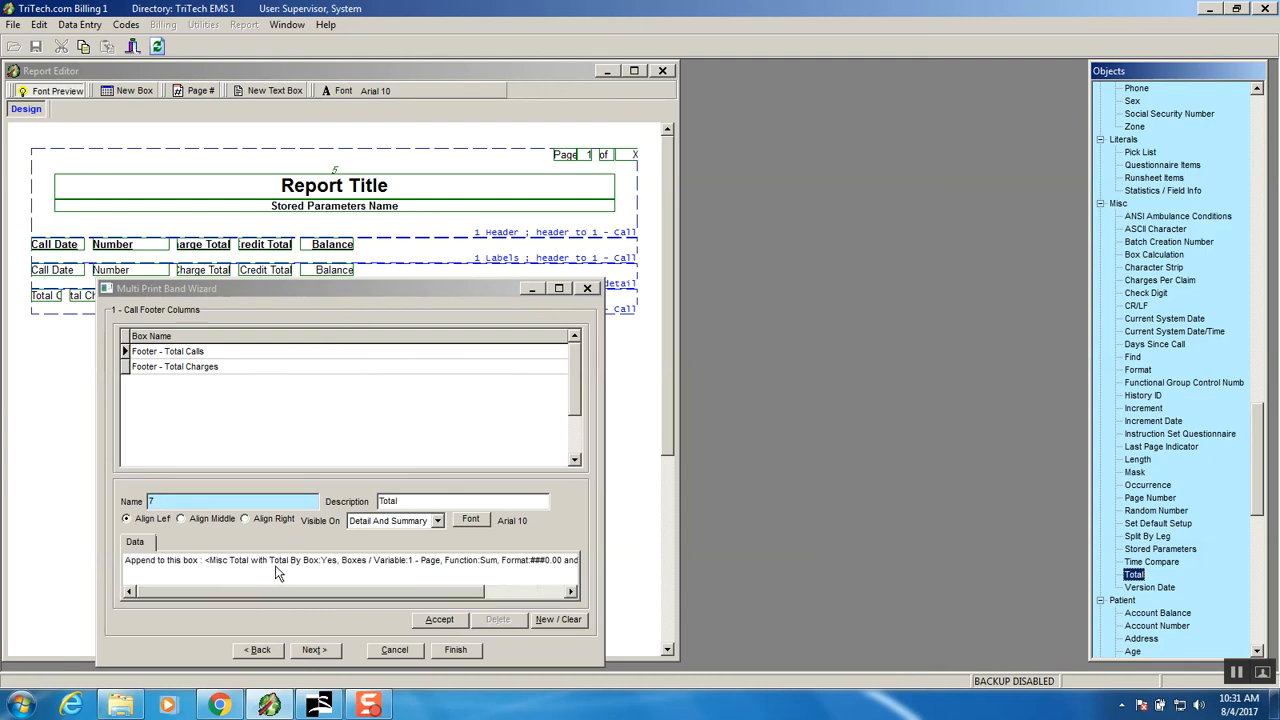
right_click(318, 563)
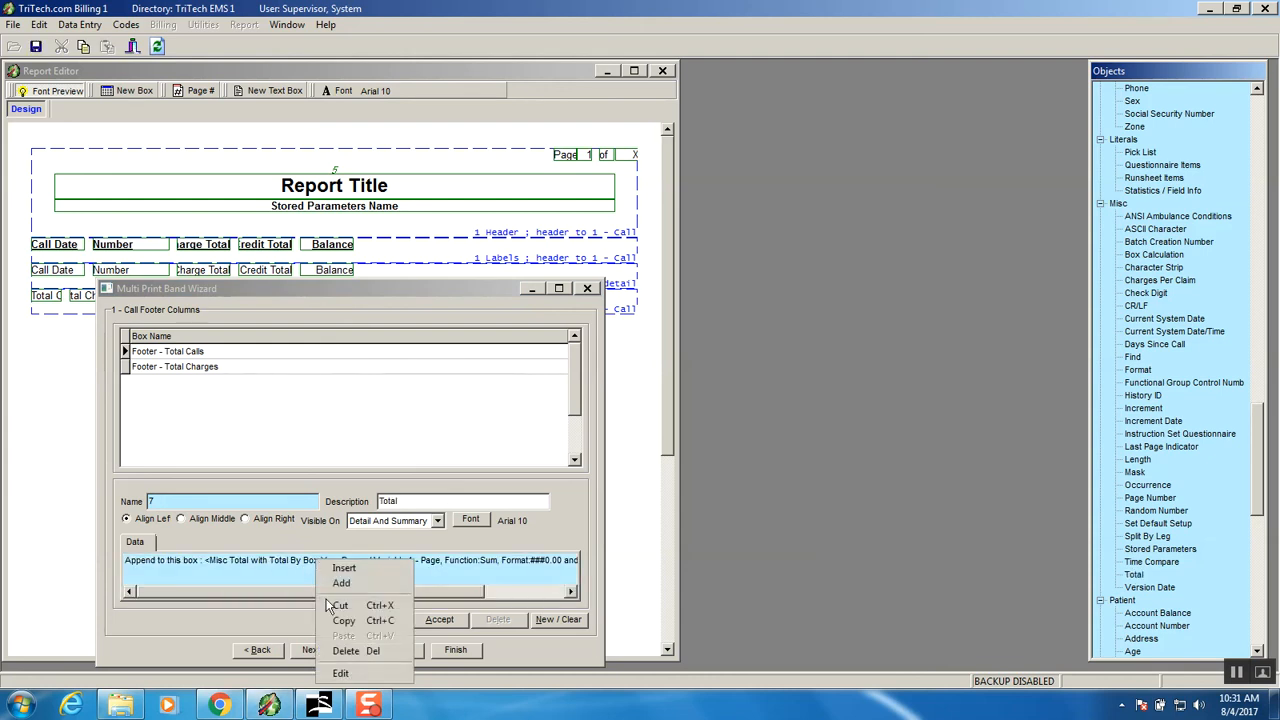
left_click(340, 673)
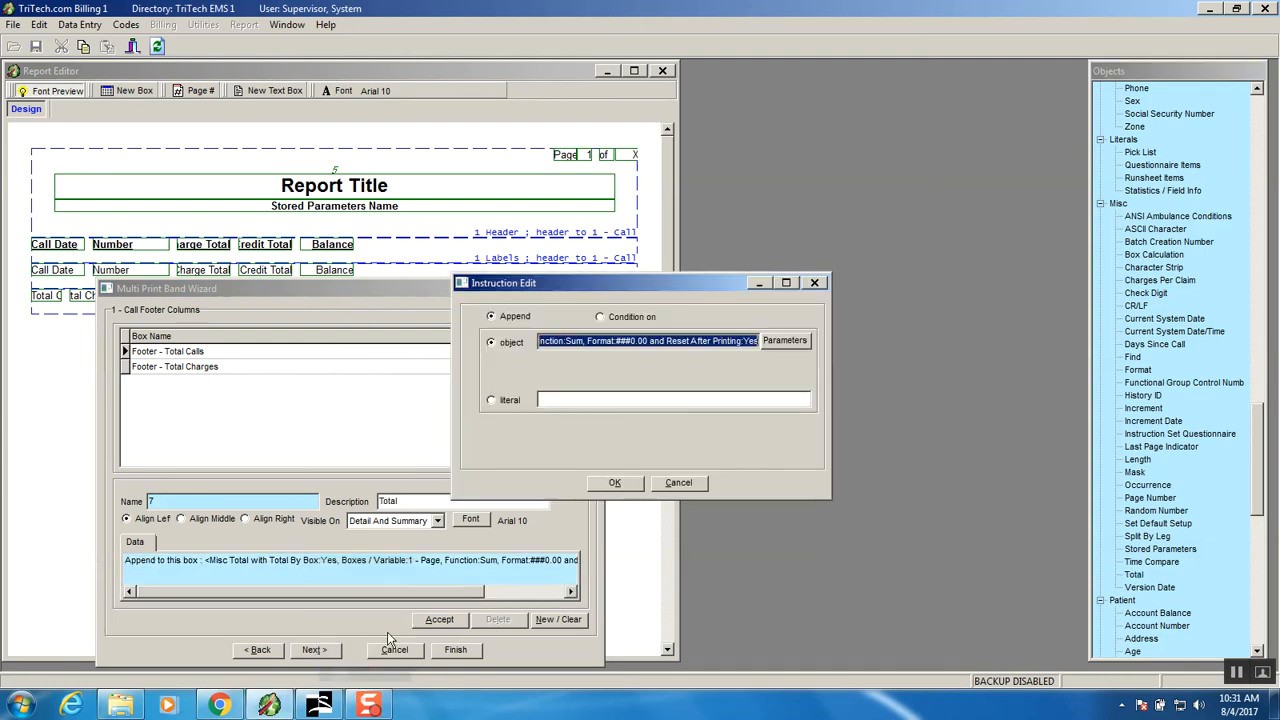
left_click(781, 342)
left_click(609, 360)
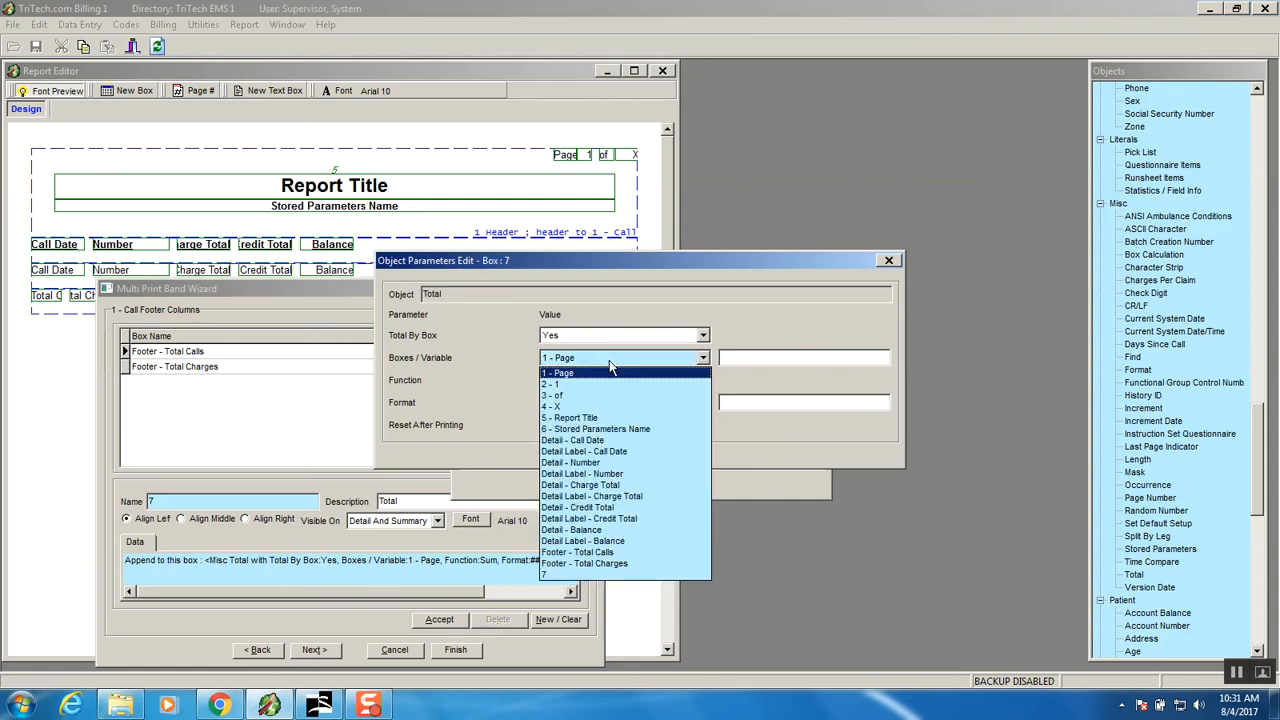
left_click(594, 508)
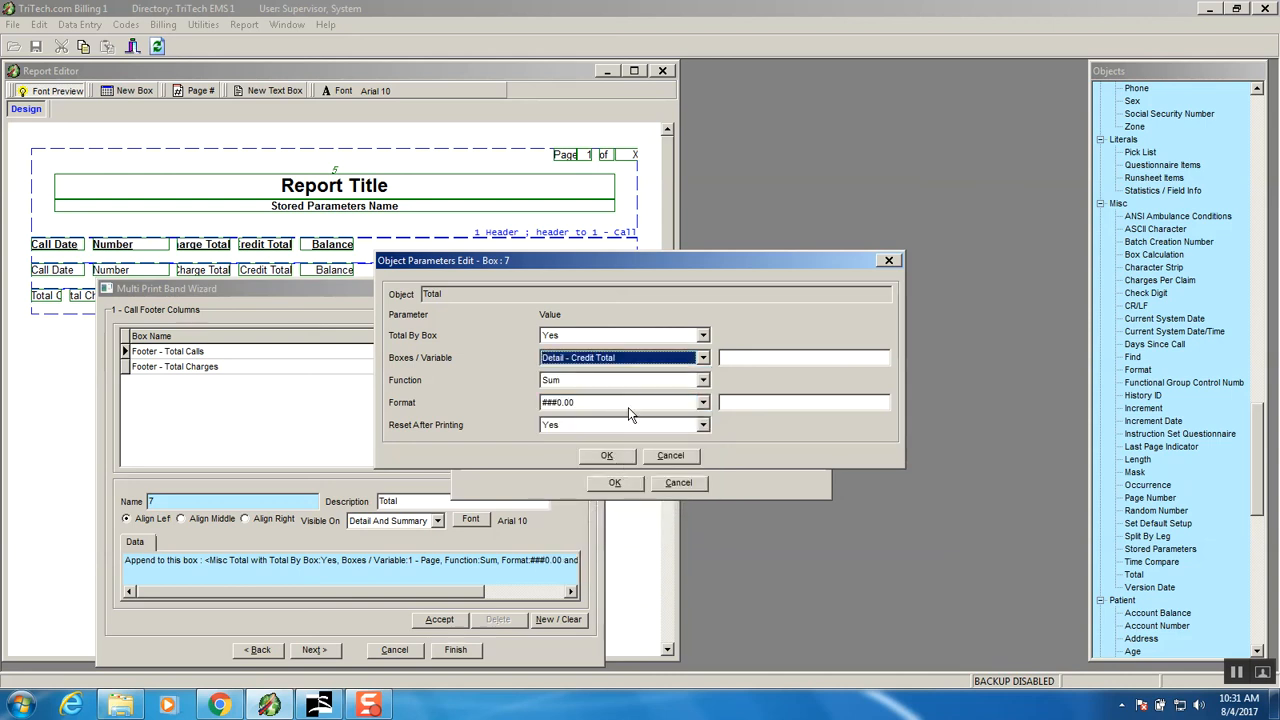
Set the credit sum's format to $#,##0.00 and confirm the instruction
left_click(582, 404)
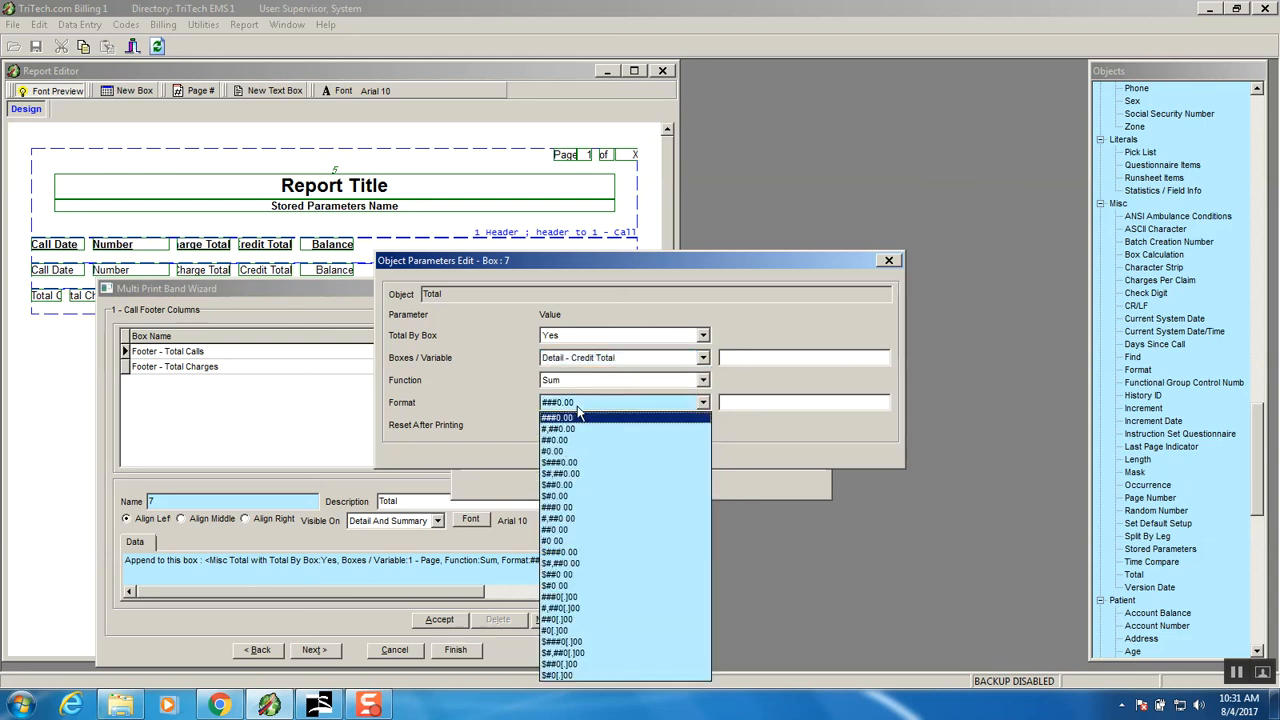
left_click(568, 472)
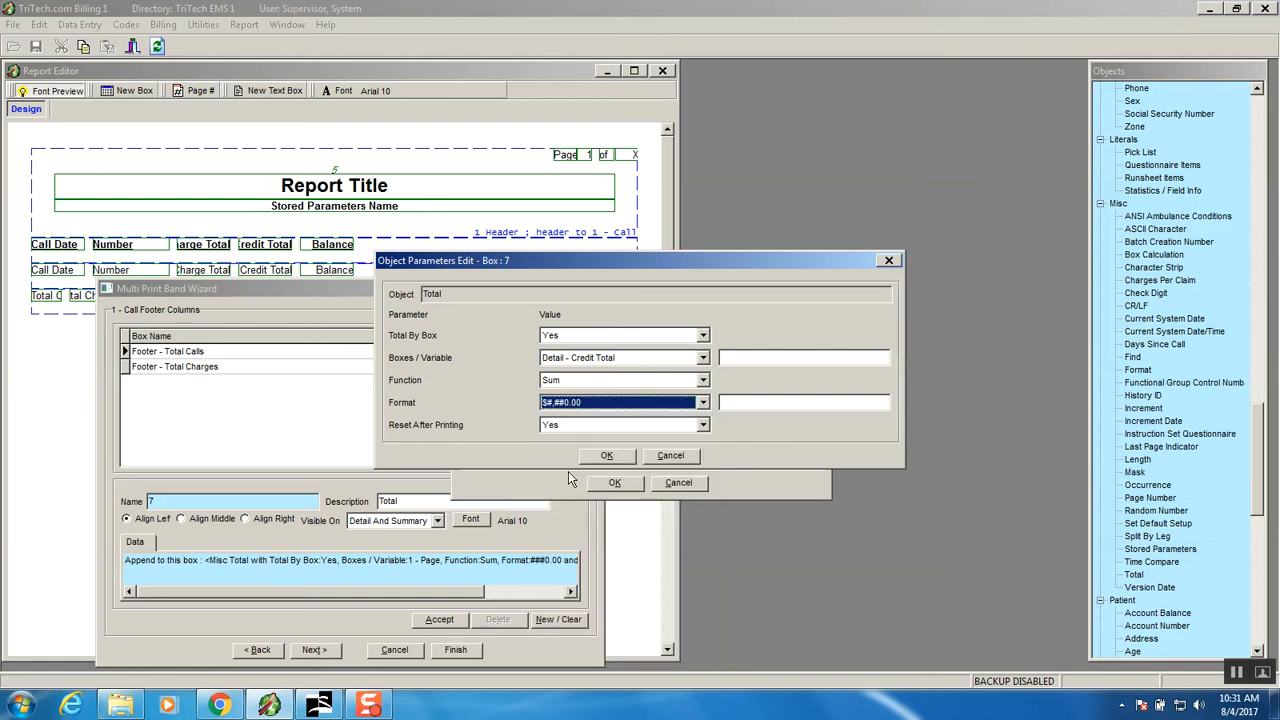
left_click(605, 456)
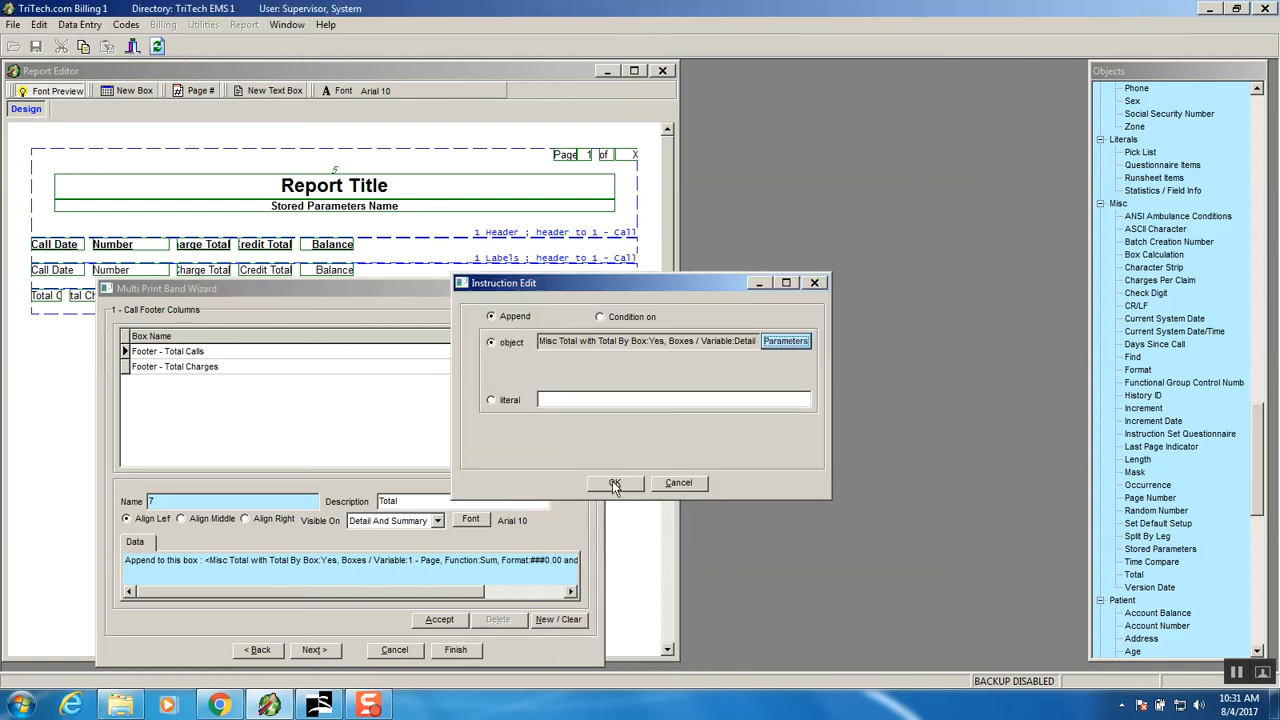
left_click(614, 484)
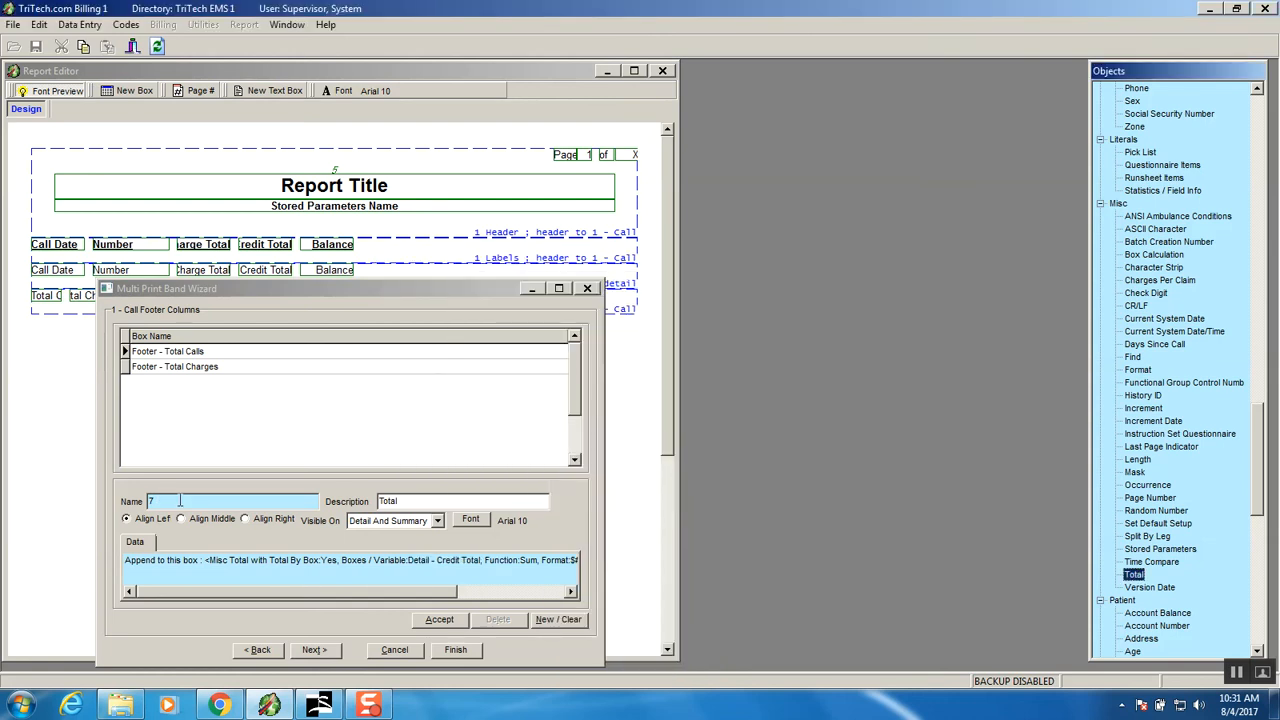
Right-align the credit sum column, name it Footer with the description Total Credits, and add it to the call footer columns
left_click(248, 519)
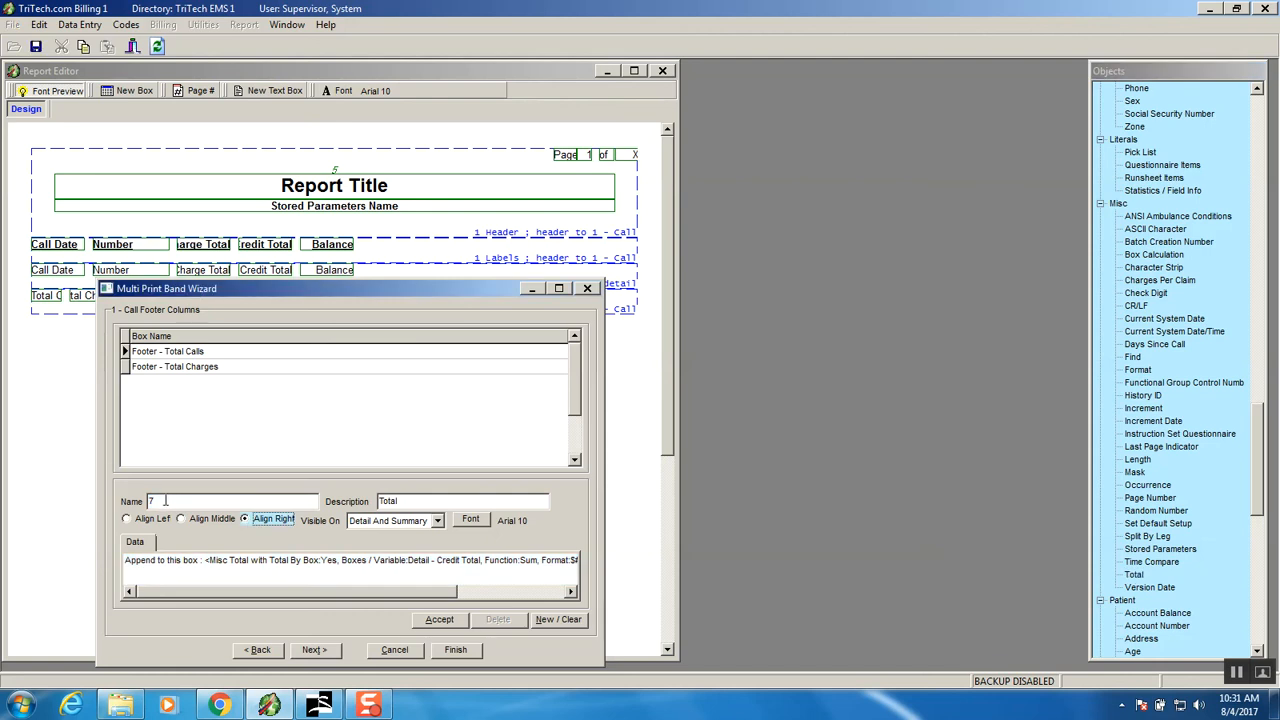
type("Footer")
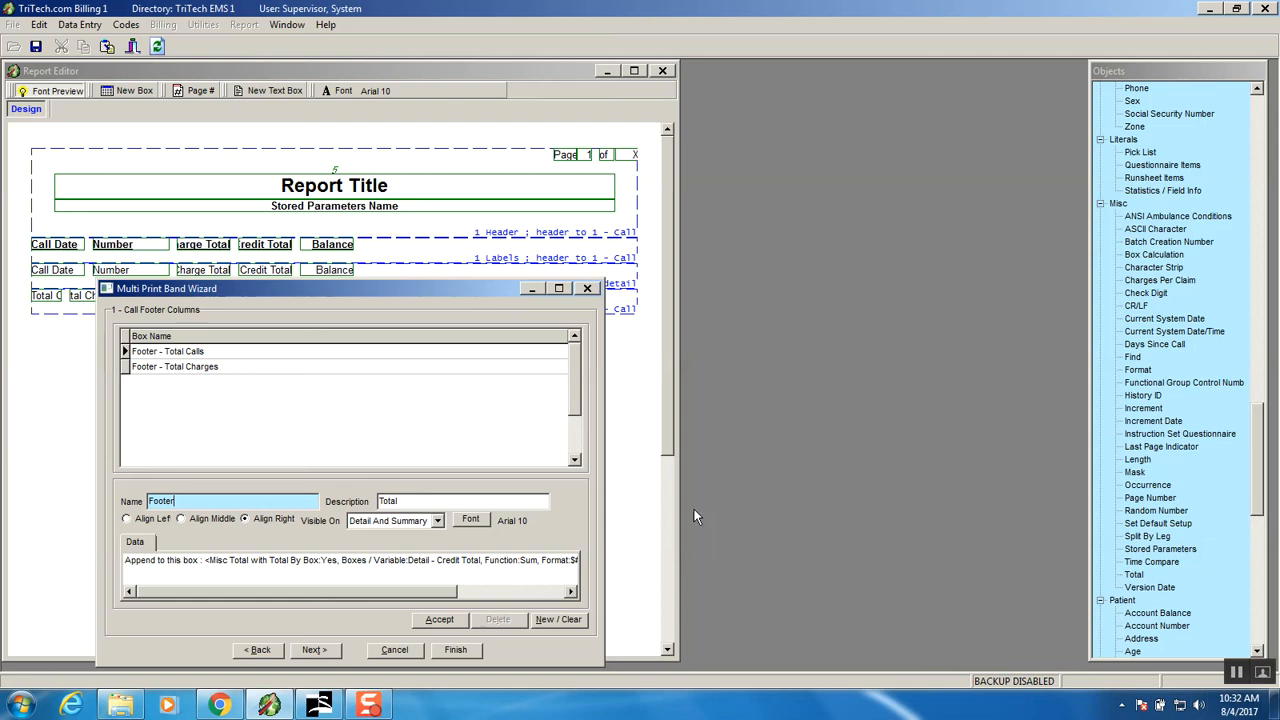
left_click(411, 502)
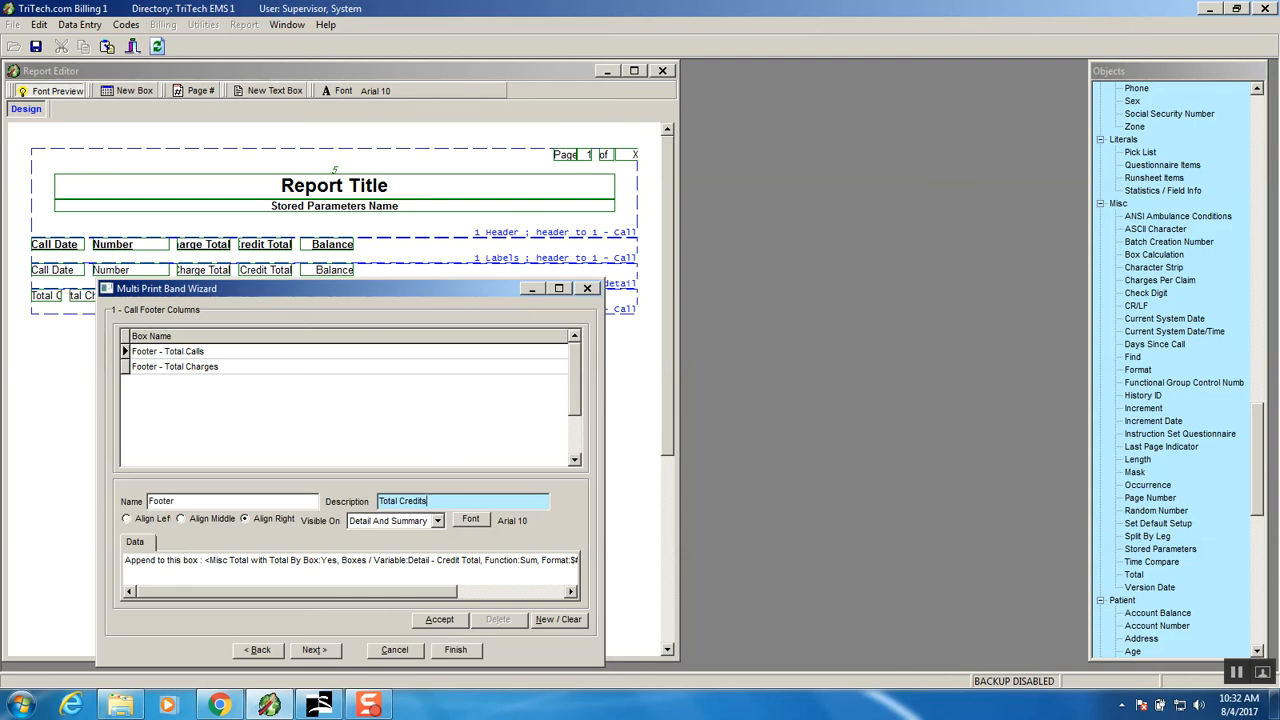
left_click(432, 622)
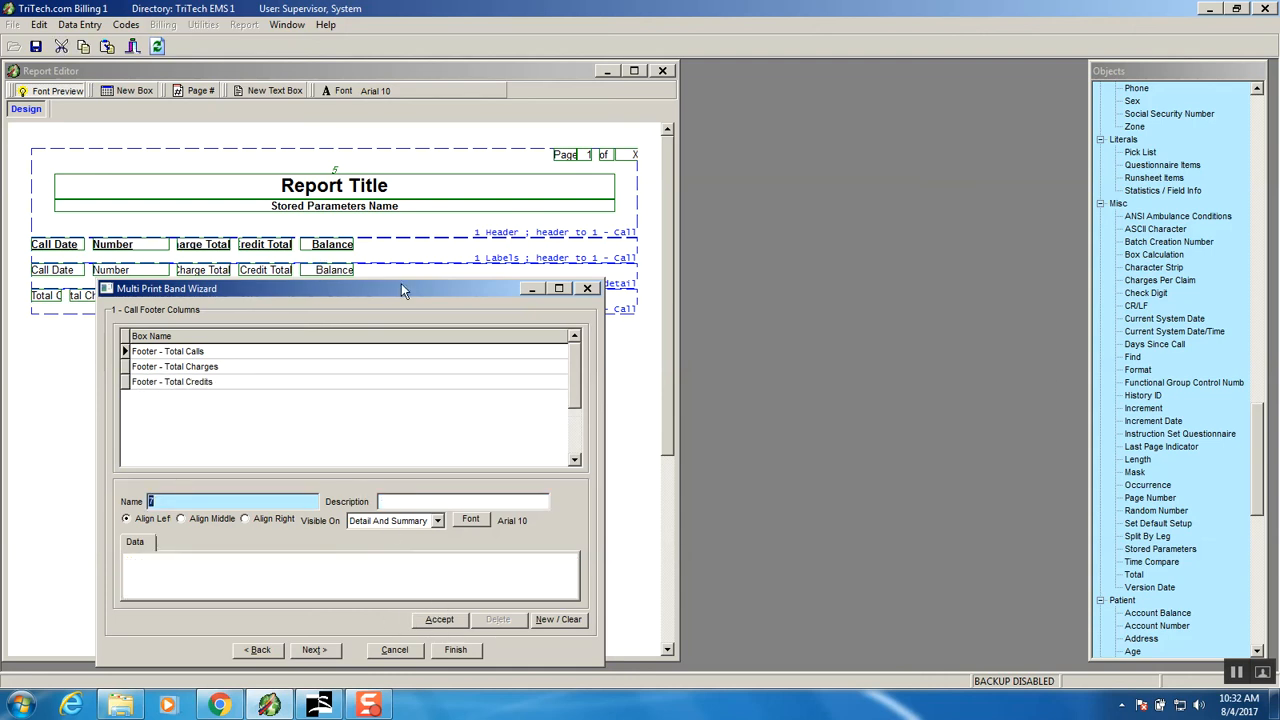
Put a Total object in another new call footer column and set it to total the Detail - Balance box
left_click_drag(1135, 575, 210, 578)
double_click(304, 566)
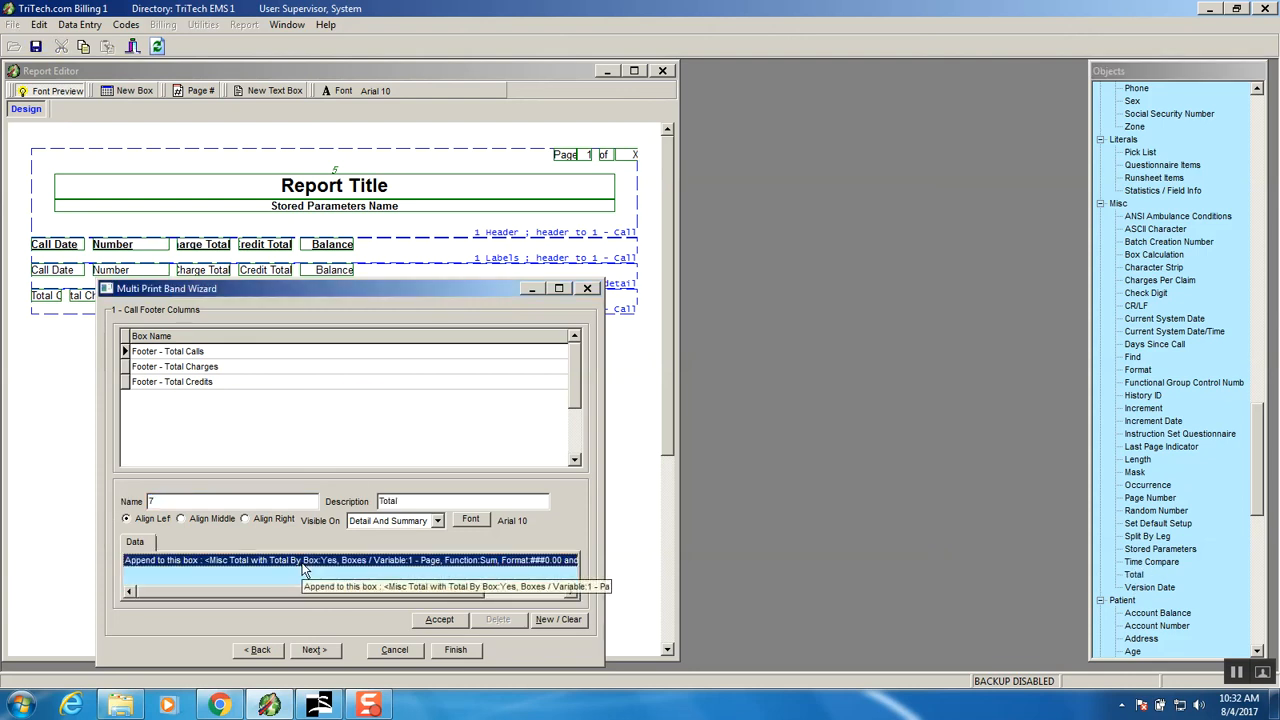
left_click(786, 341)
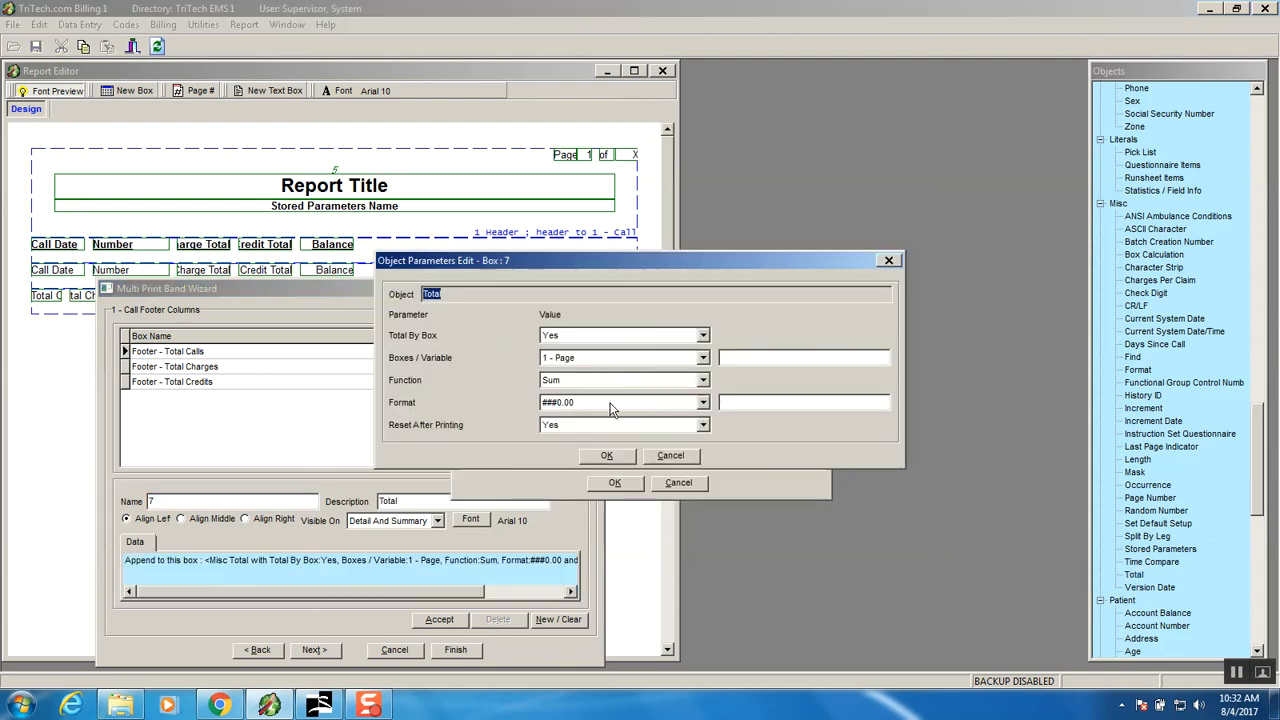
left_click(583, 358)
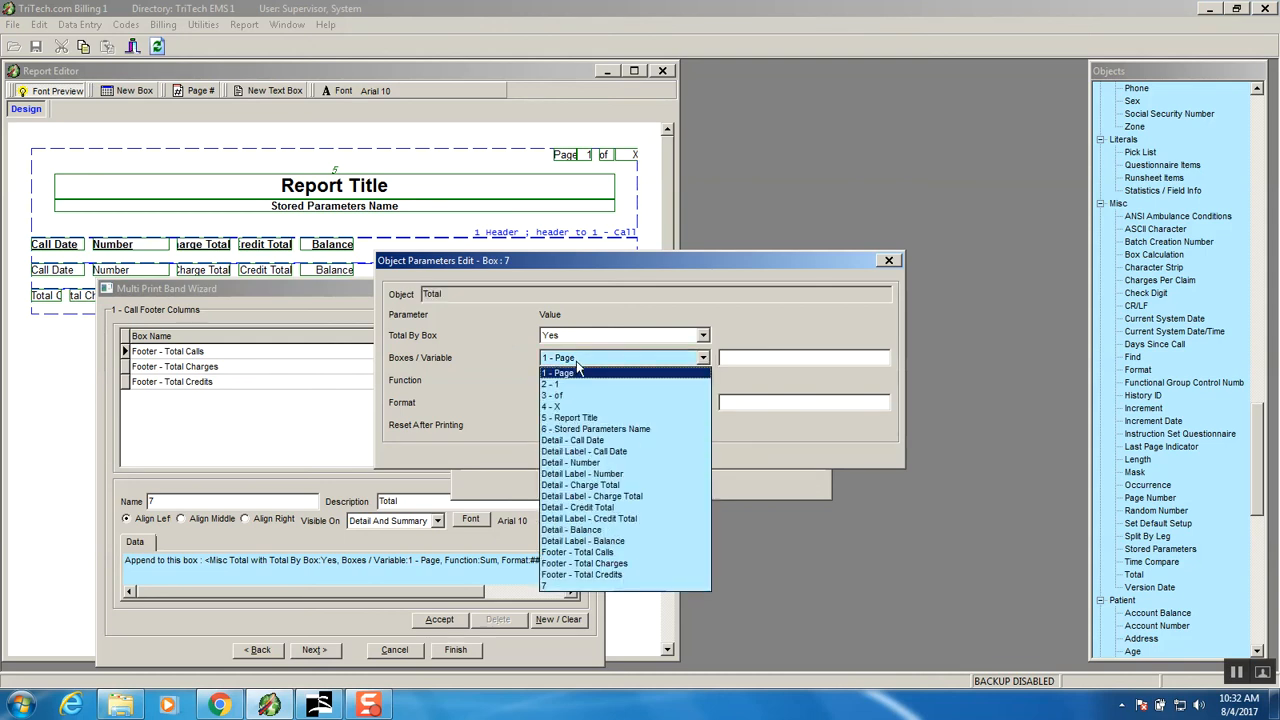
left_click(588, 529)
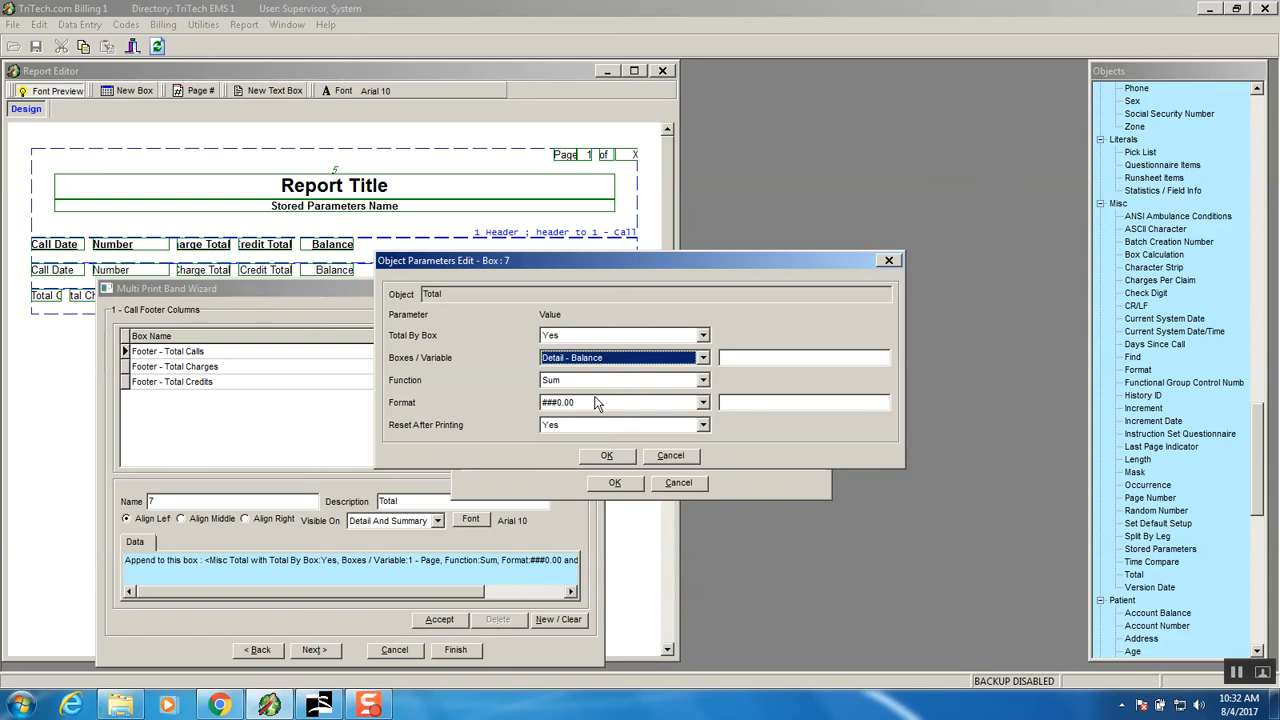
Set the balance sum's format to $#,##0.00 and confirm the instruction
left_click(584, 405)
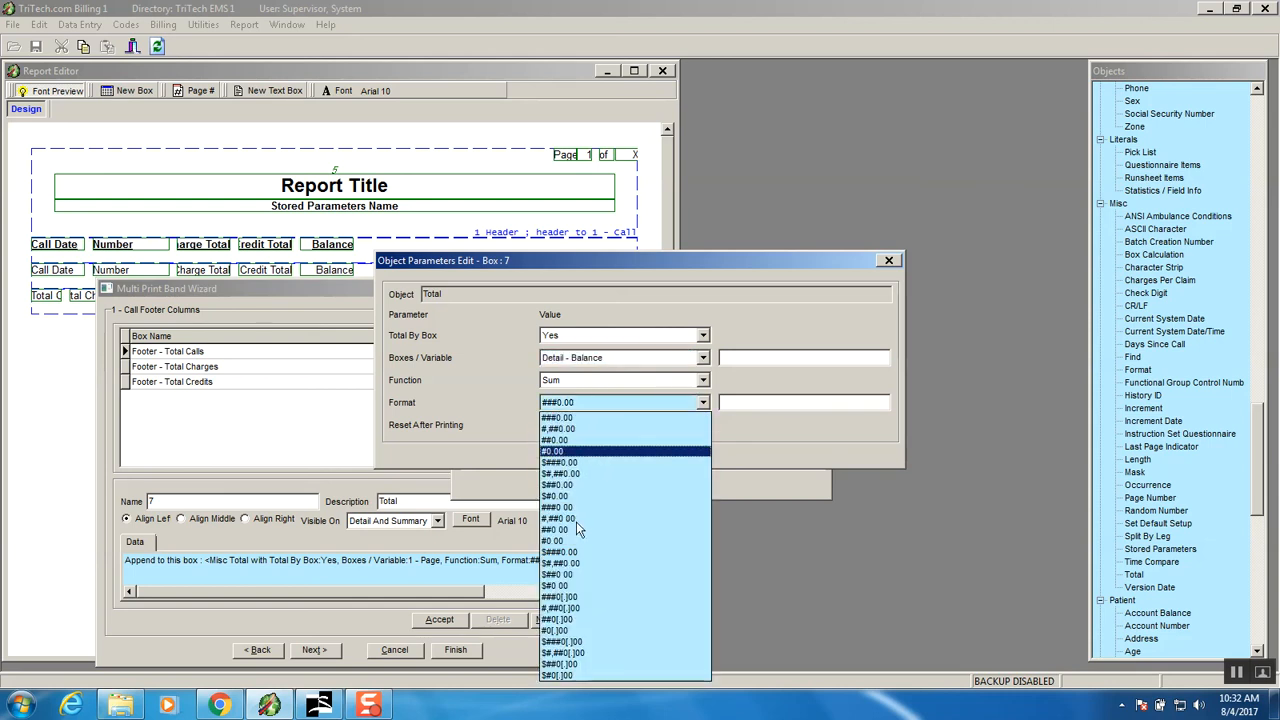
left_click(582, 474)
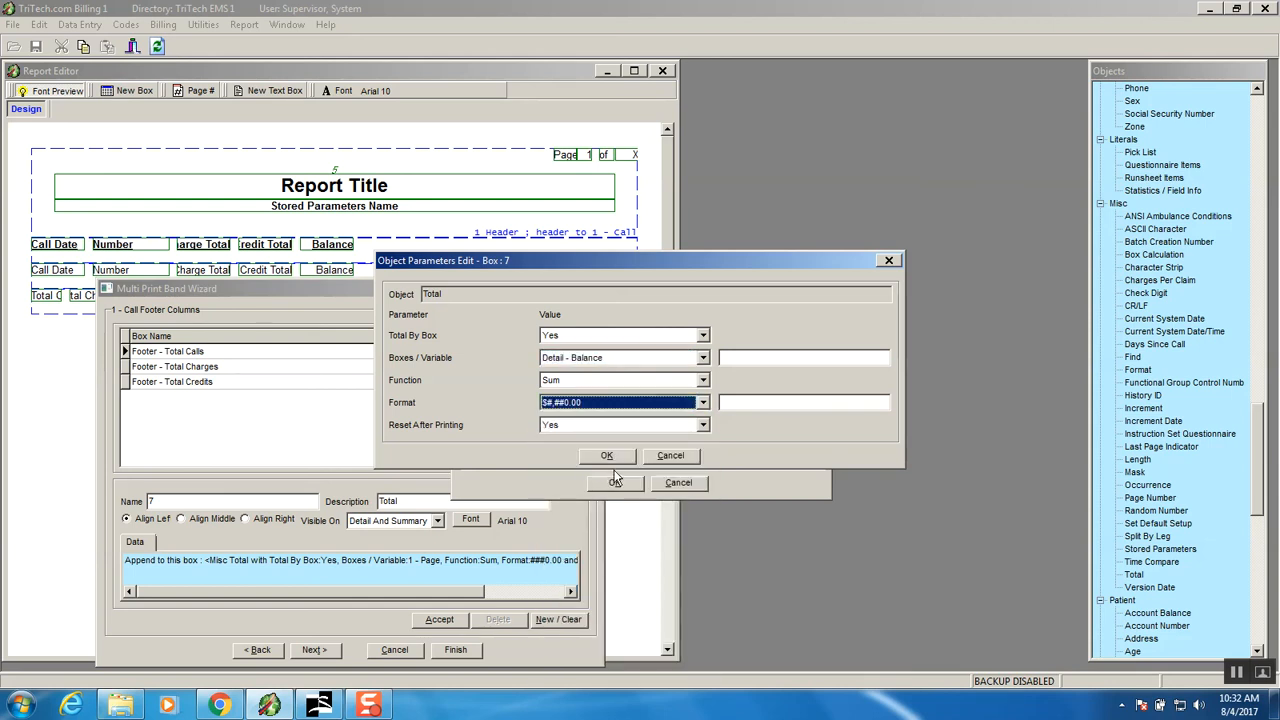
left_click(607, 456)
left_click(613, 483)
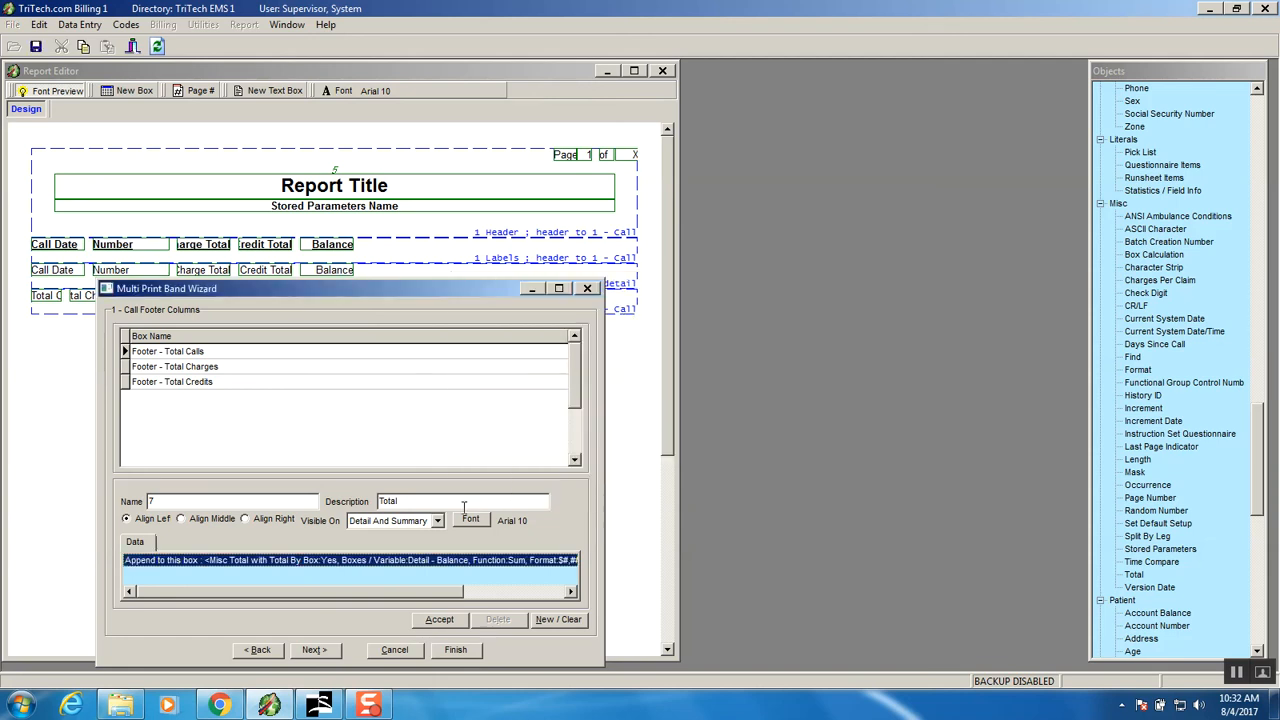
Right-align the balance sum column, name it Footer with the description Total Balance, and add it to the call footer columns
left_click(249, 519)
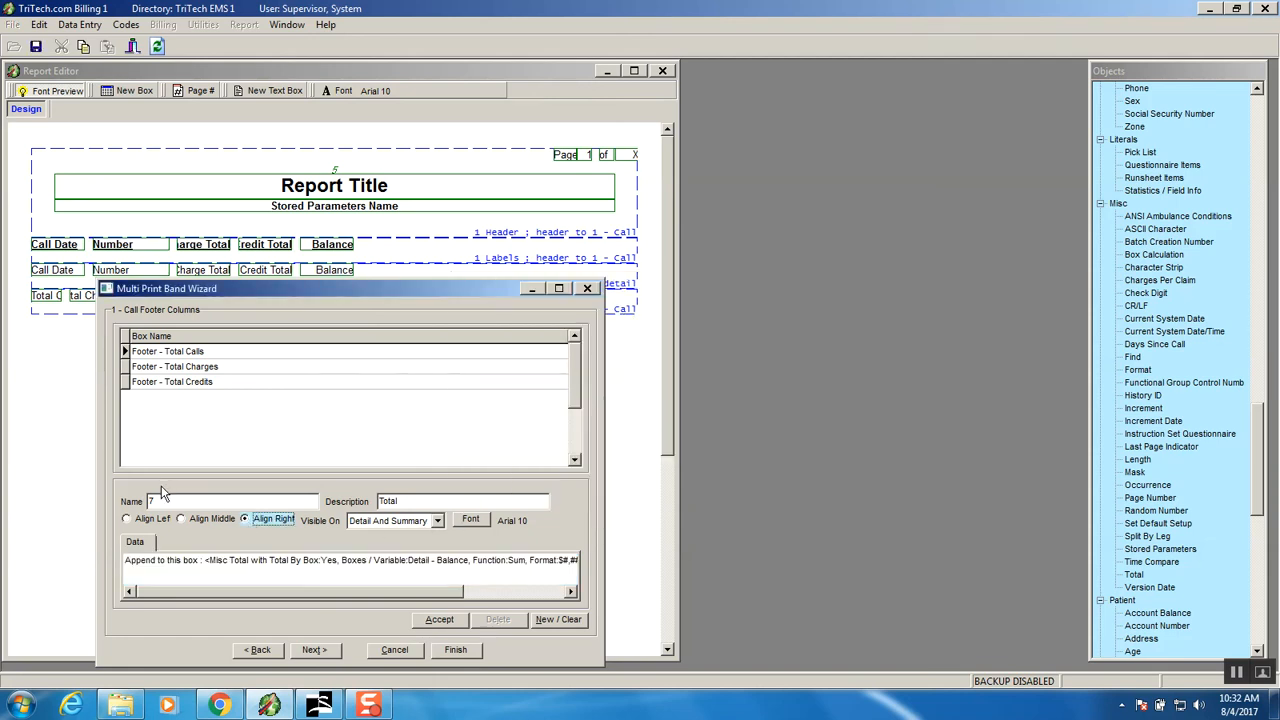
left_click(167, 502)
type("Footer")
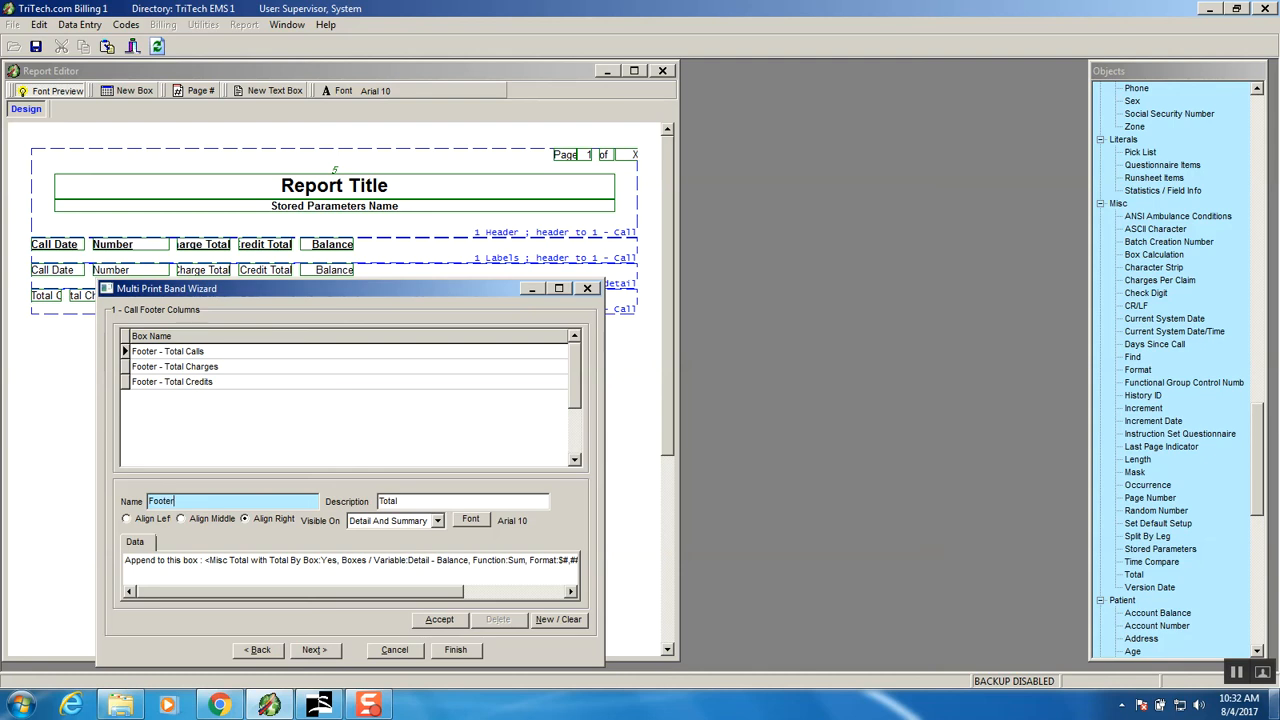
left_click(428, 498)
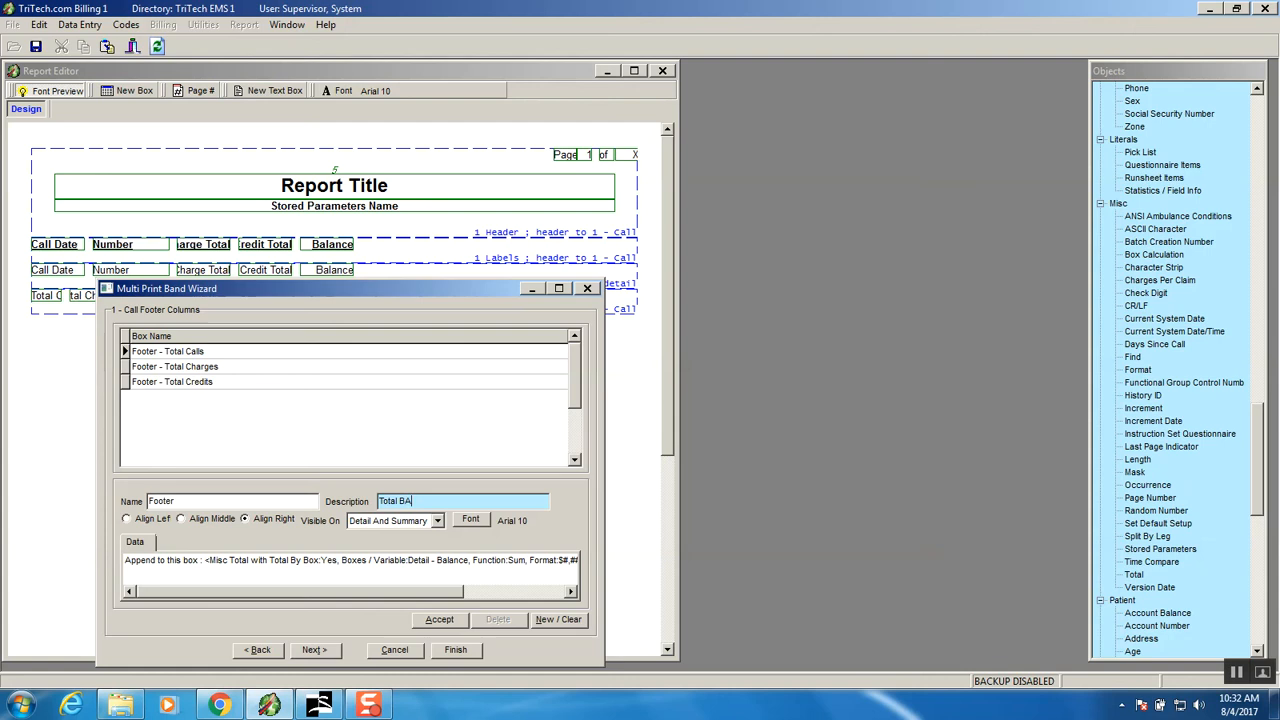
key("BackSpace")
key("Caps_Lock")
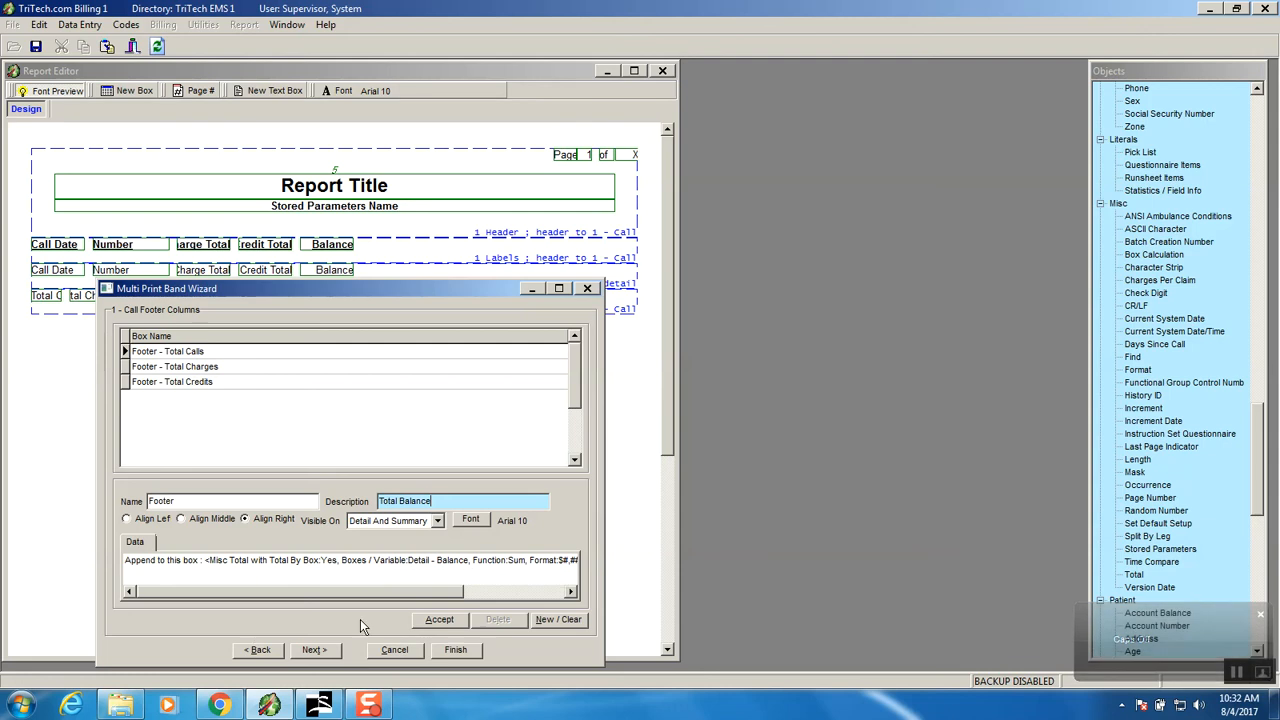
left_click(440, 619)
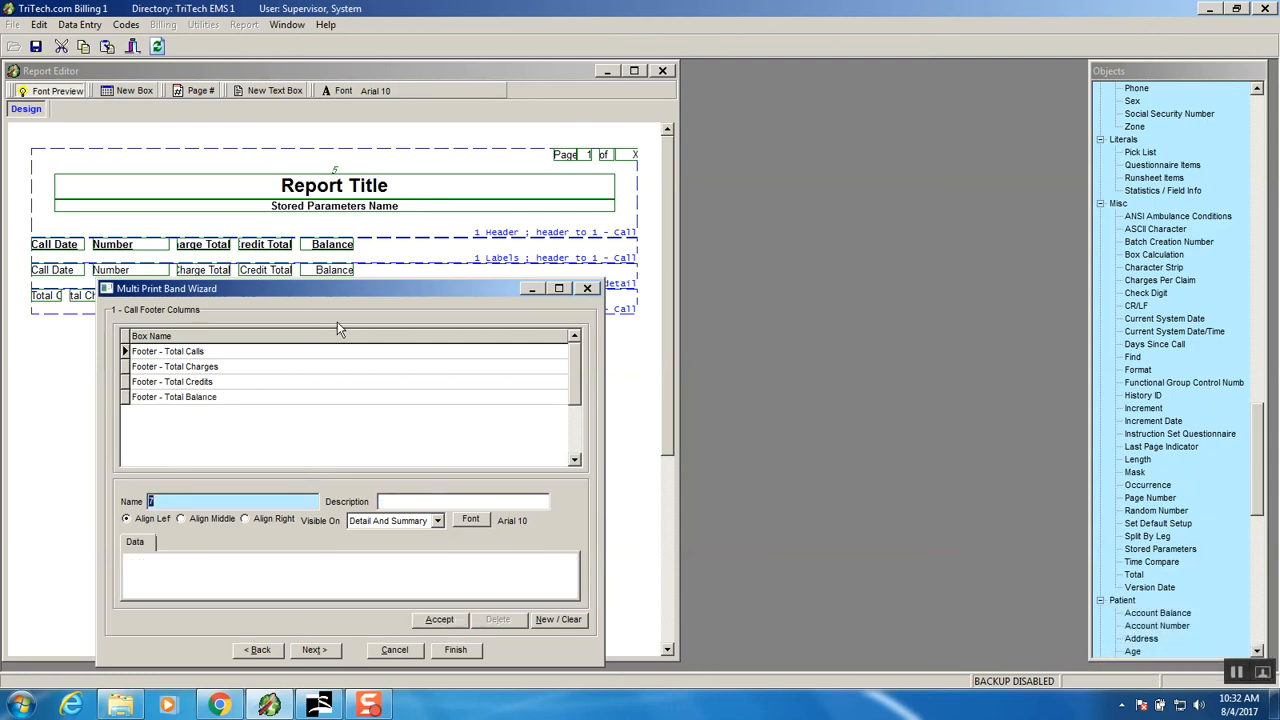
Leave the call detail sort, sub details and groups empty, and finish the Multi Print Band Wizard
left_click_drag(360, 289, 356, 334)
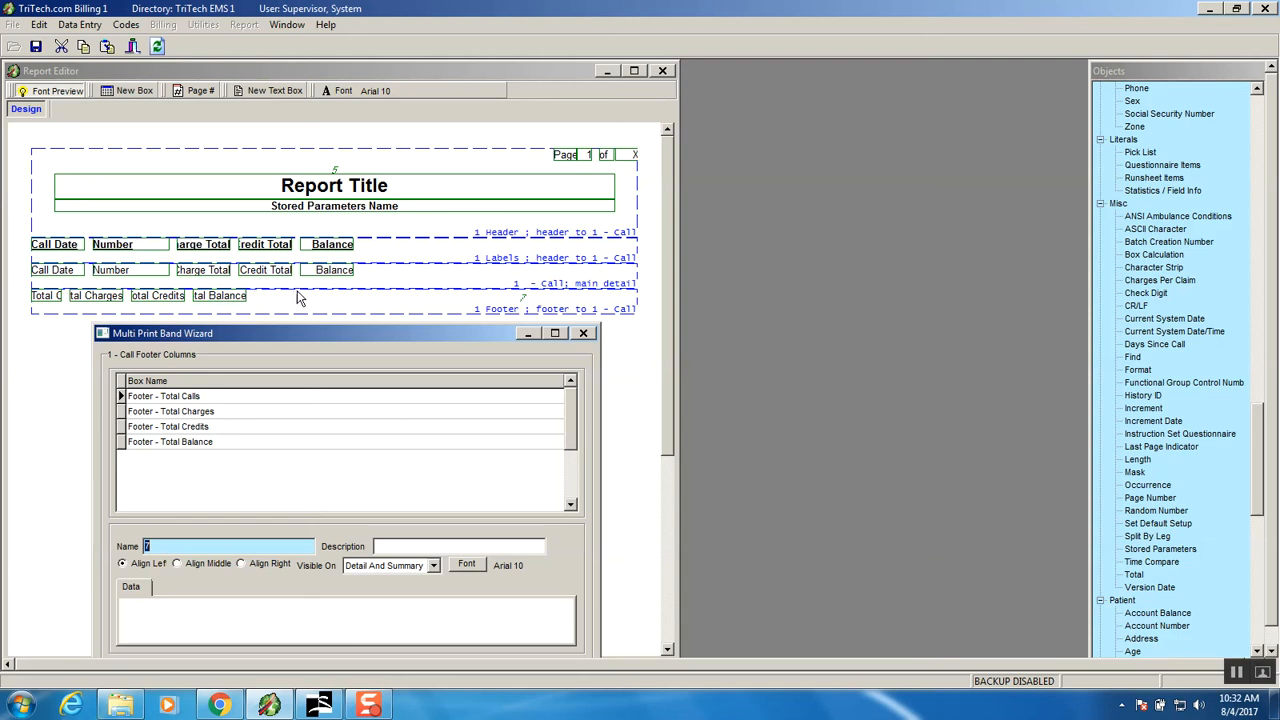
left_click_drag(322, 340, 343, 154)
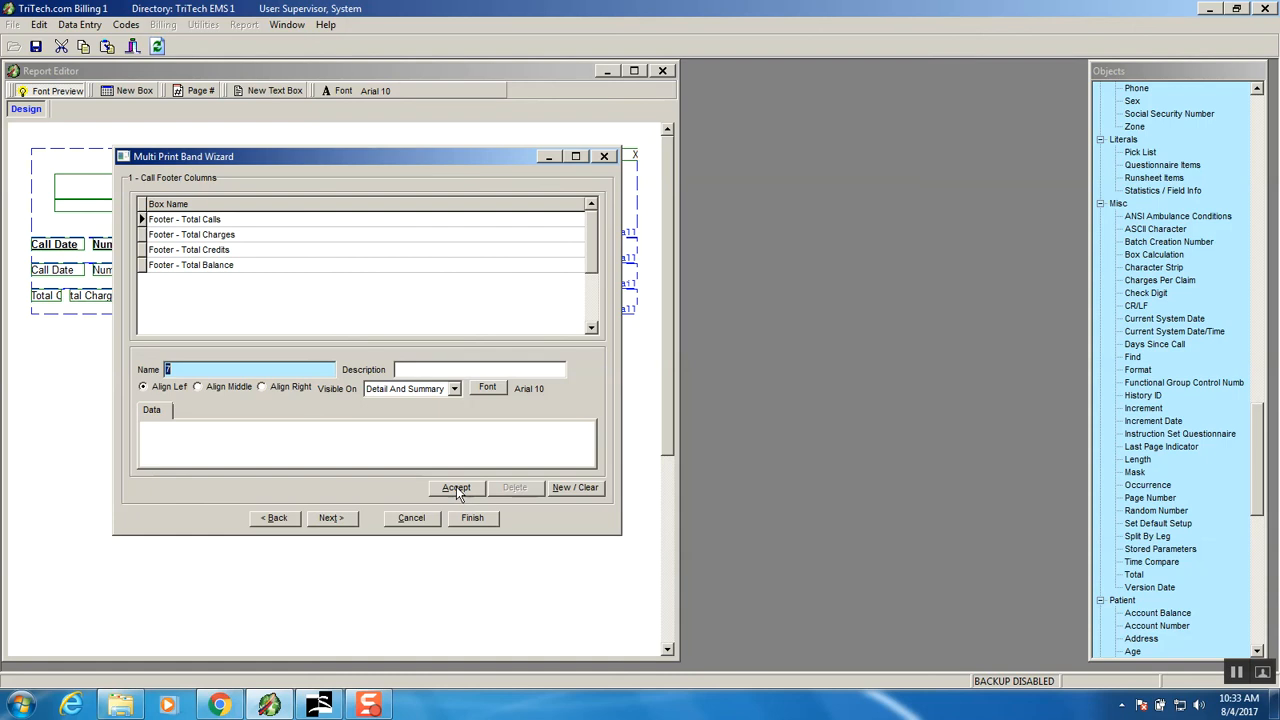
left_click(333, 520)
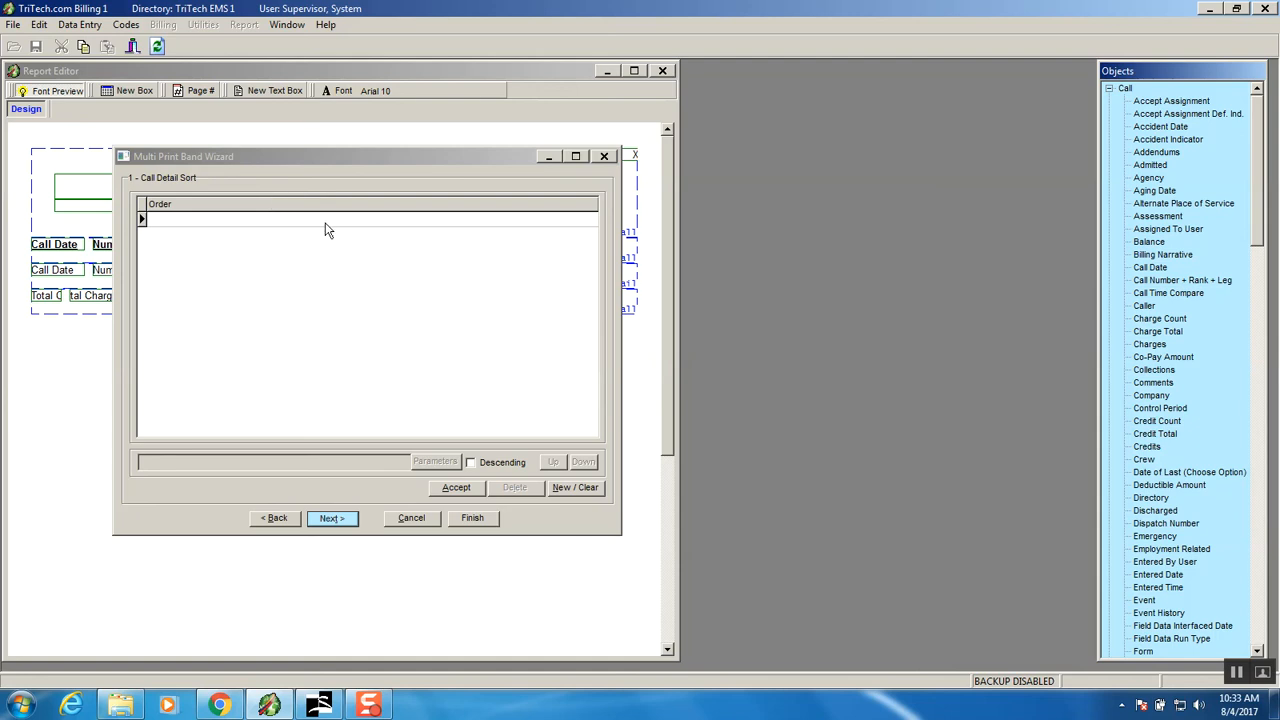
left_click(330, 518)
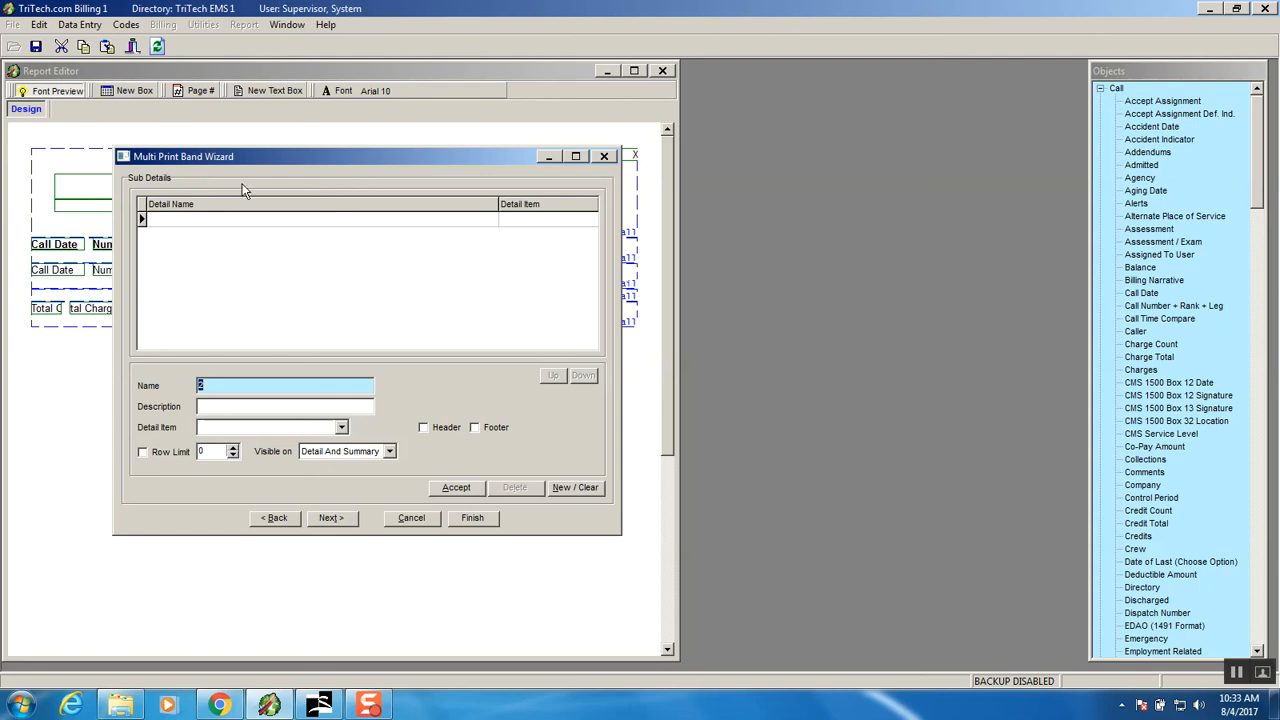
left_click(331, 518)
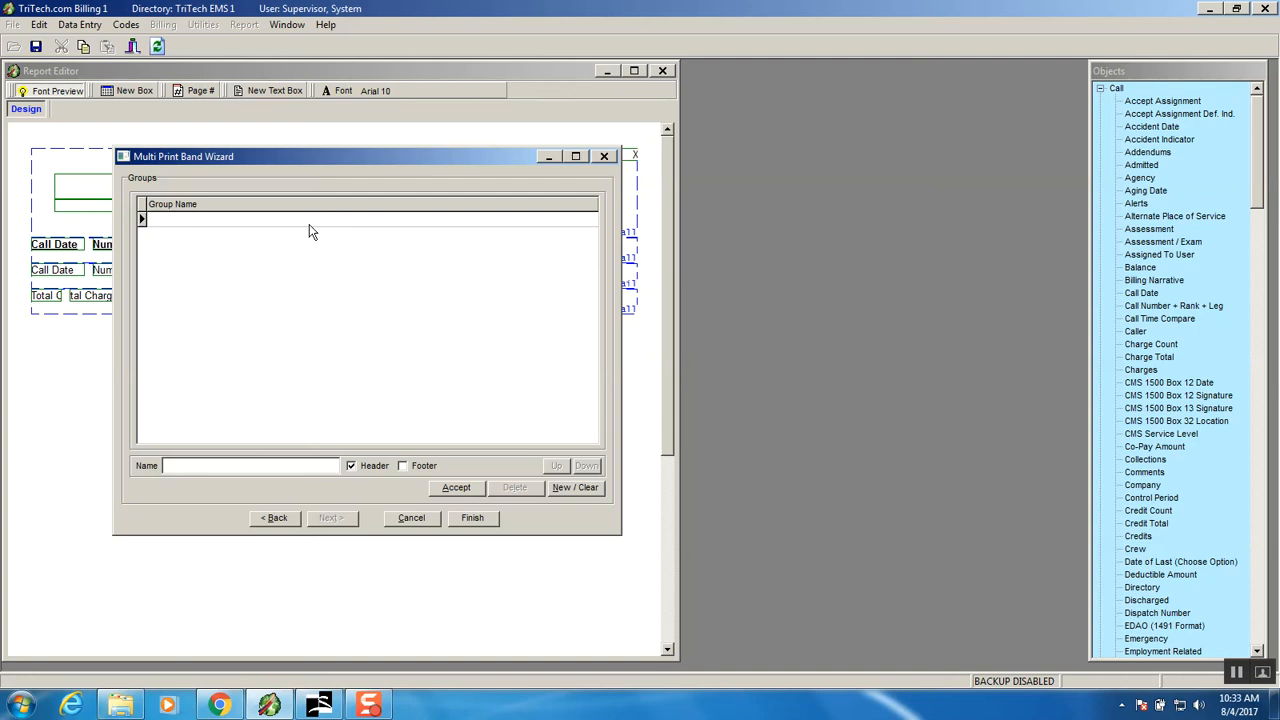
left_click(466, 488)
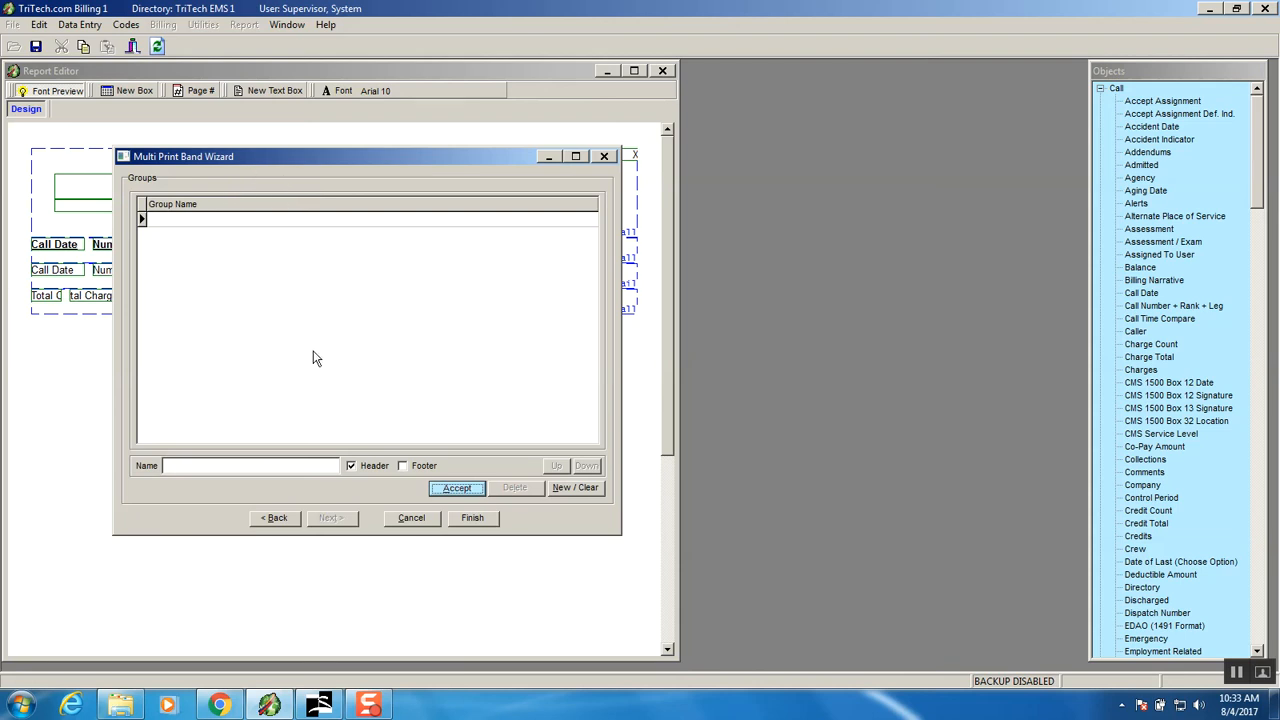
left_click(473, 519)
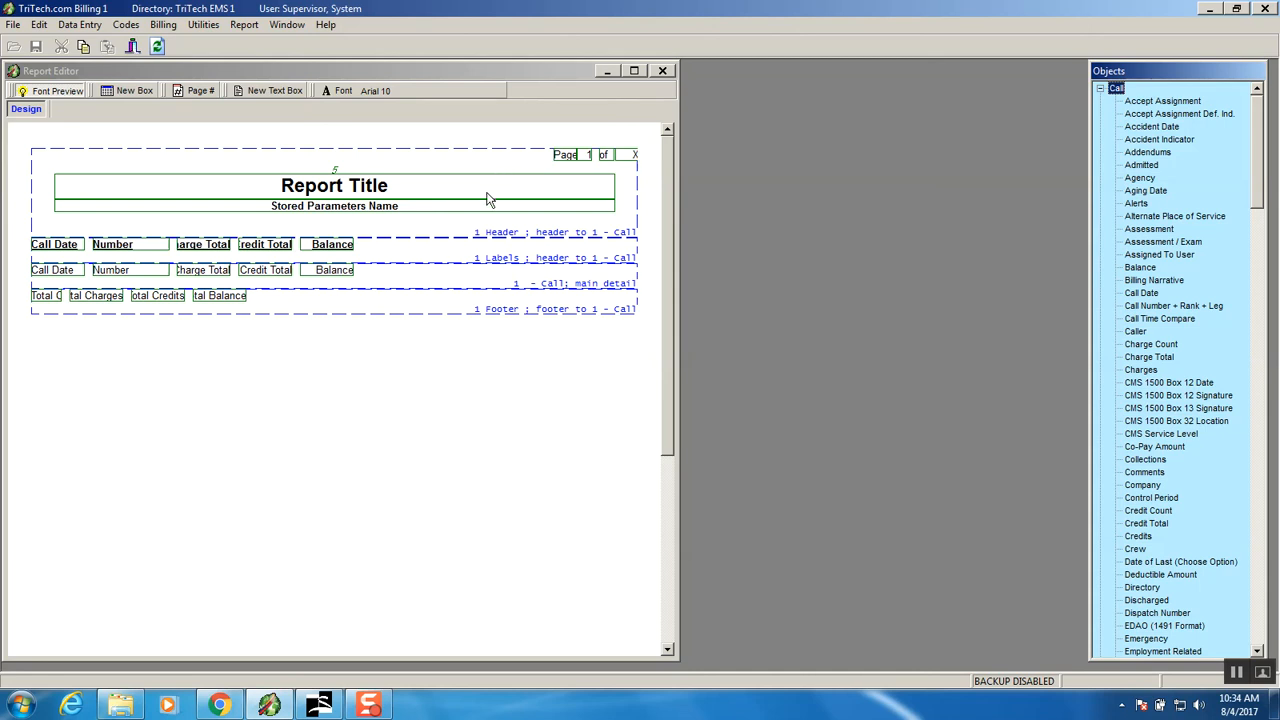
Move the Total Balance box in the footer band so it lines up under the Balance detail column
left_click(430, 244)
left_click(408, 282)
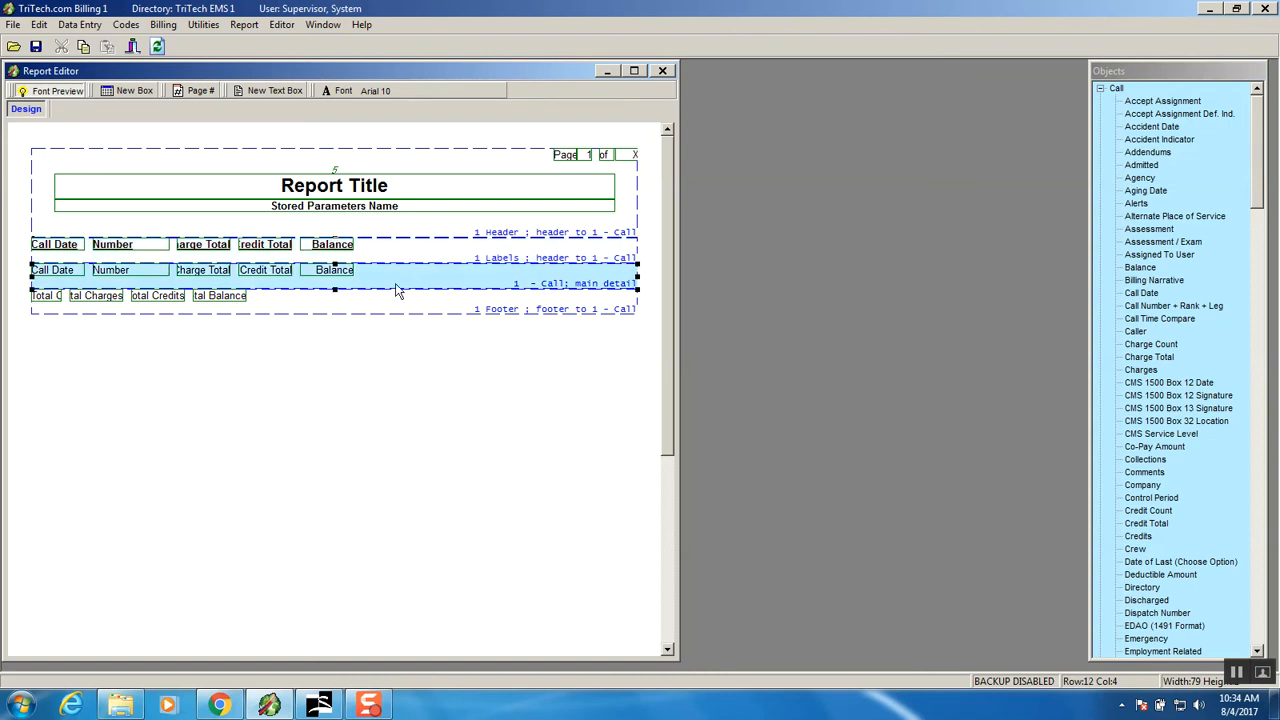
left_click(343, 306)
left_click(229, 298)
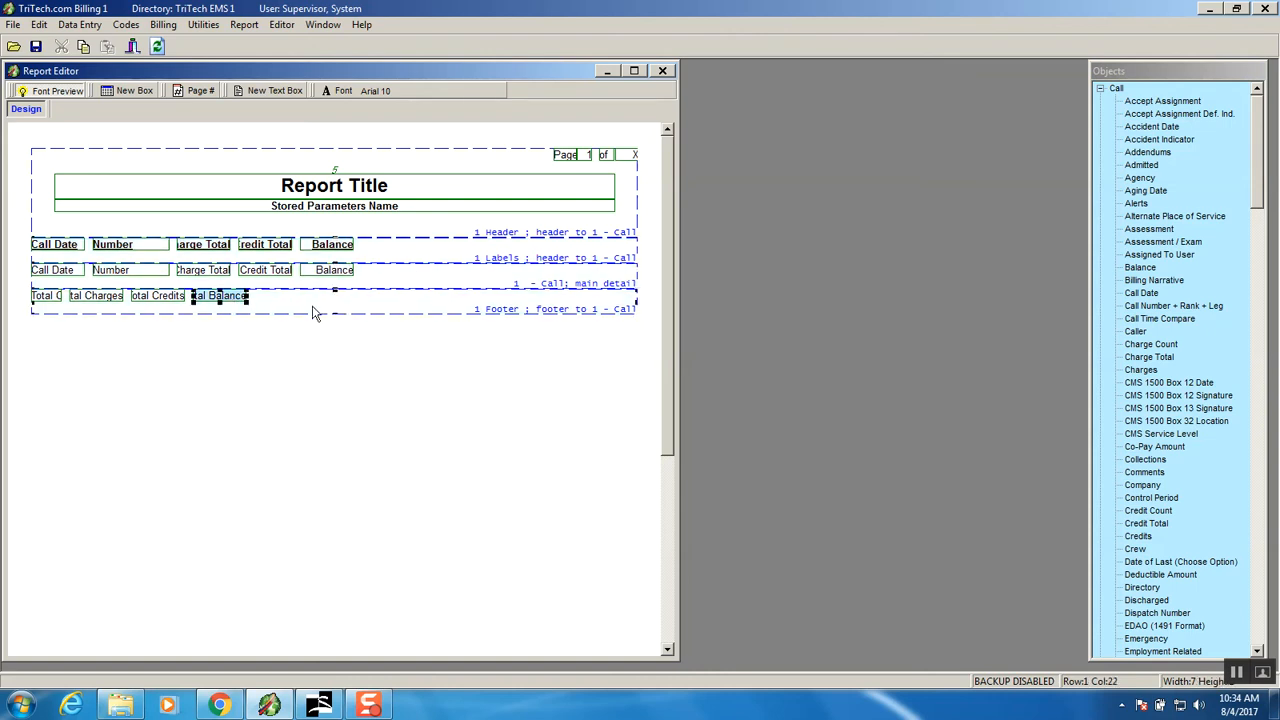
left_click_drag(229, 298, 338, 303)
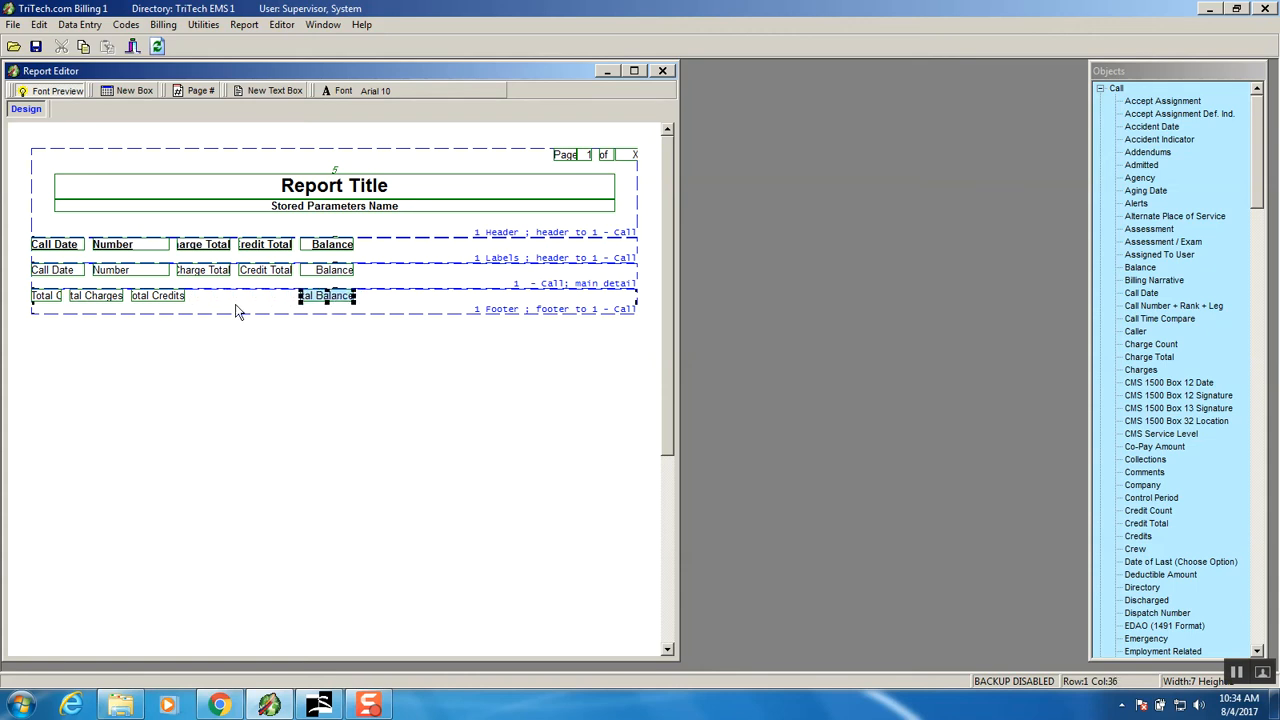
Move the Total Credits, Total Charges and first footer boxes under the Credit Total, Charge Total and Number columns, aligning their right edges
left_click_drag(178, 300, 279, 300)
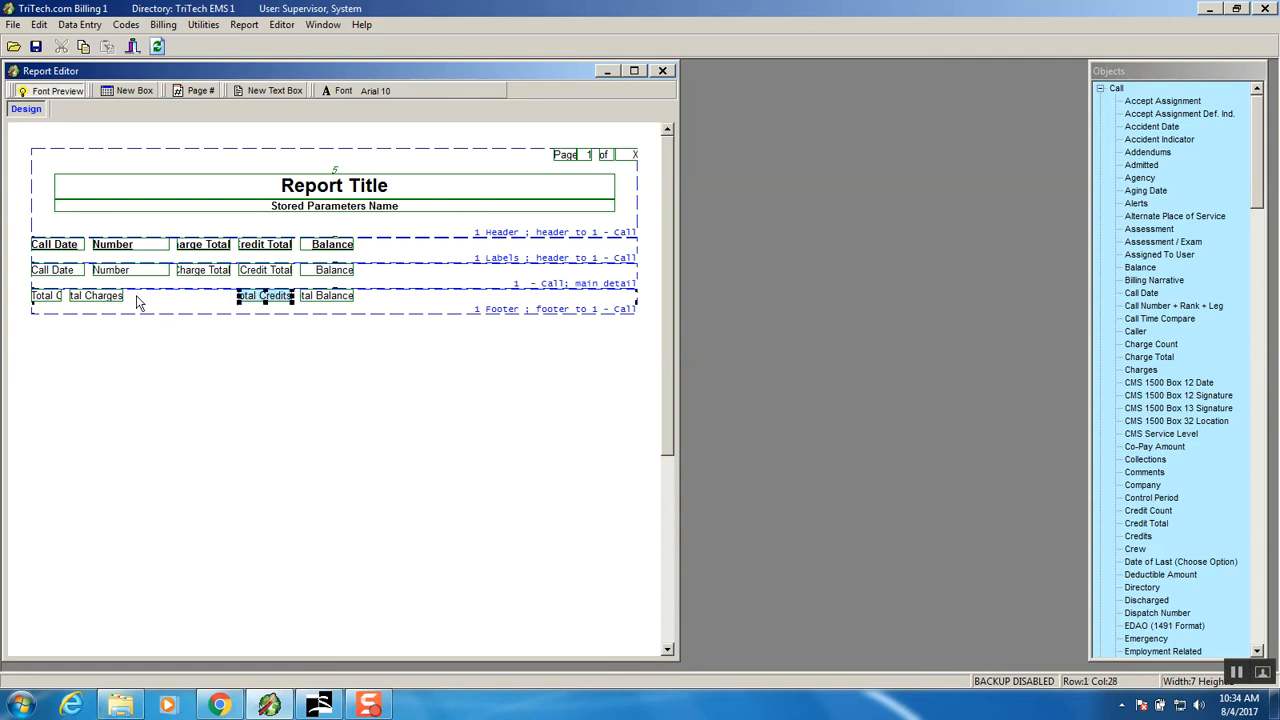
left_click_drag(121, 298, 228, 301)
left_click_drag(48, 297, 152, 303)
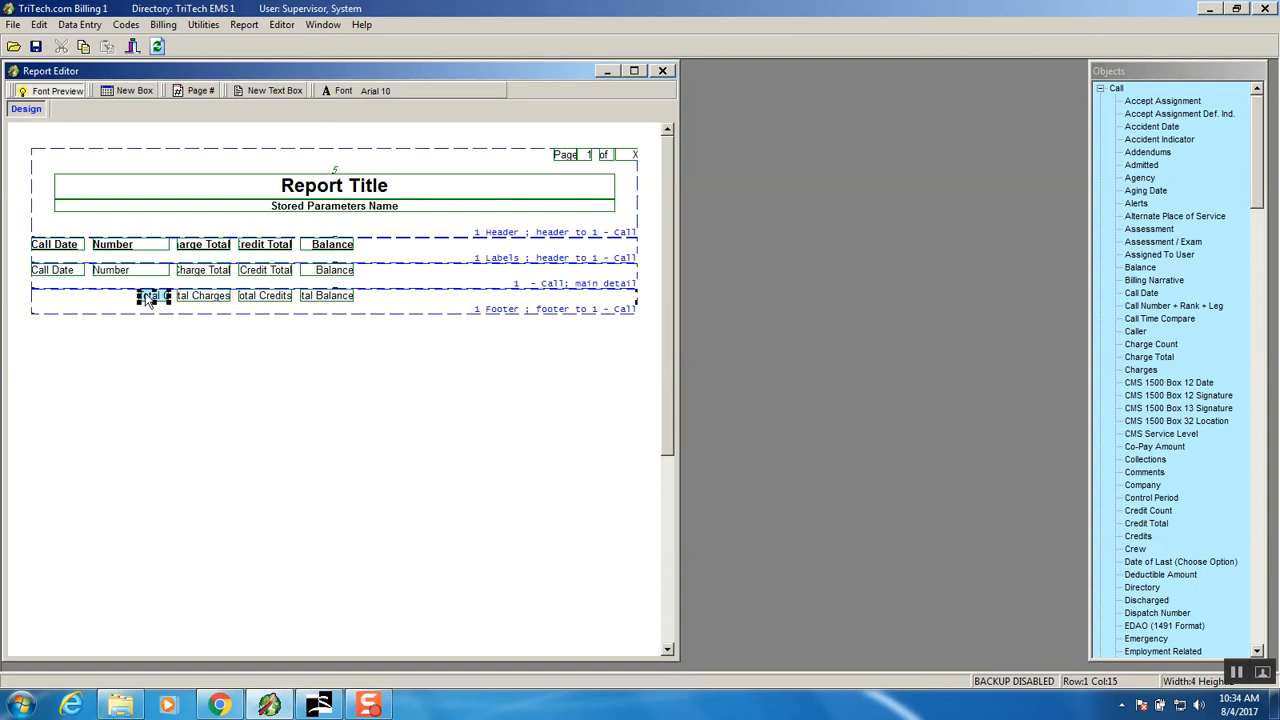
Save the report in the Reports folder under the file name Call Report.RPT
left_click(14, 26)
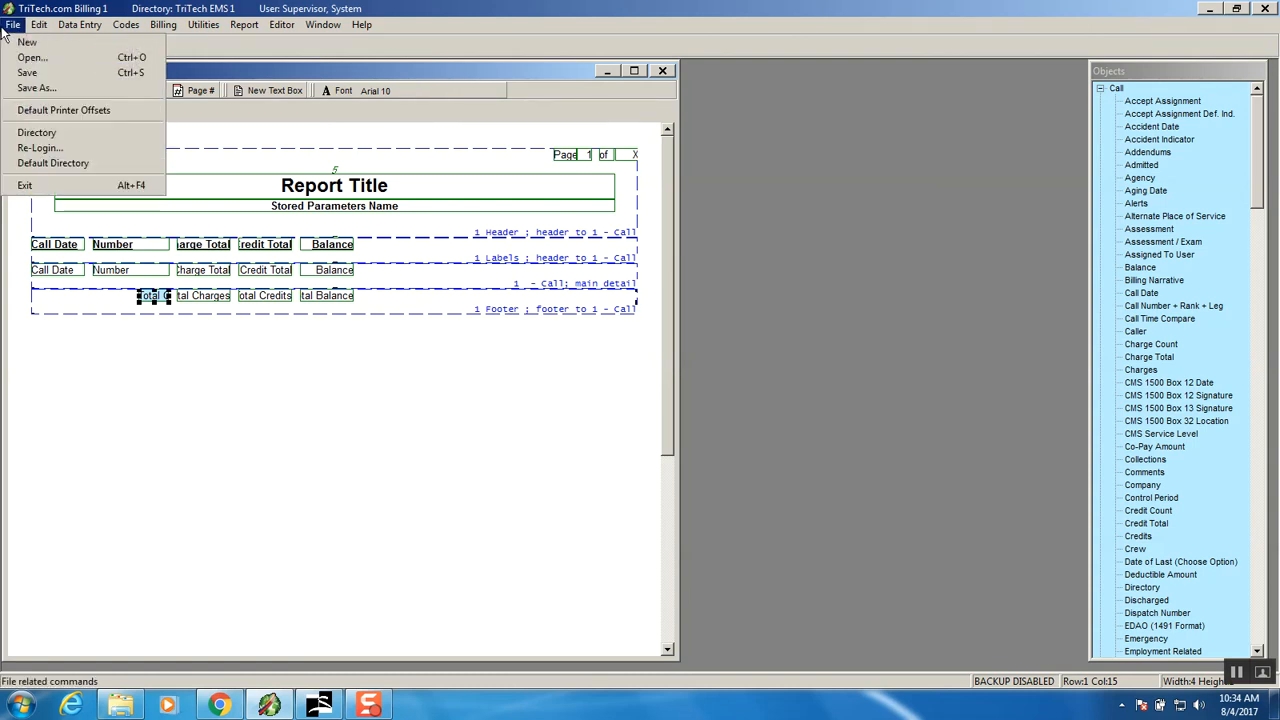
left_click(25, 90)
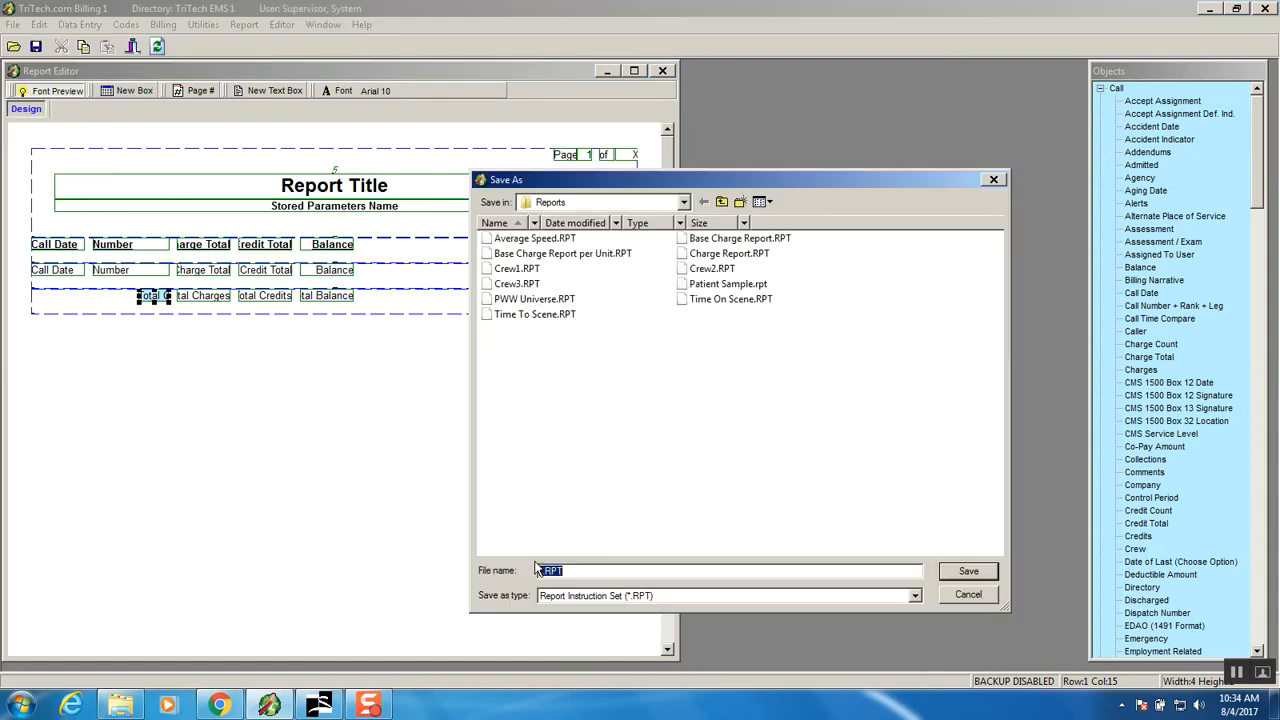
left_click(541, 571)
key("BackSpace")
type("Call ")
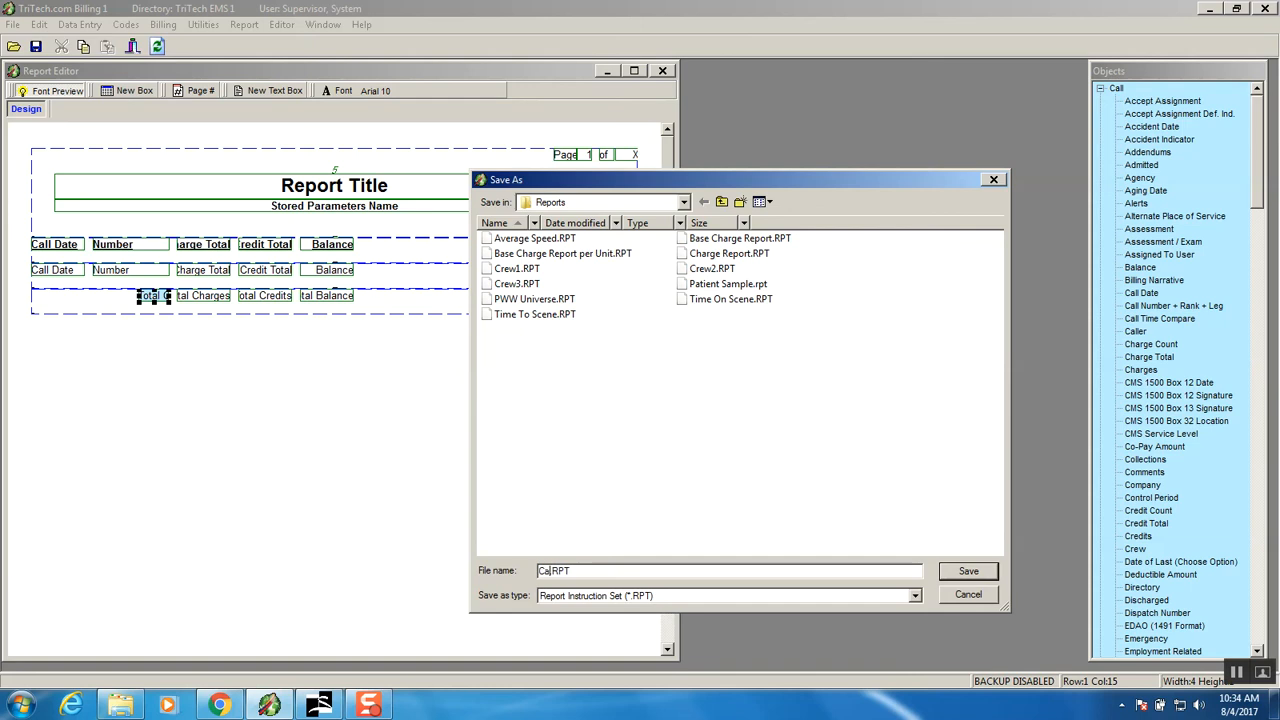
type("Report")
left_click(970, 571)
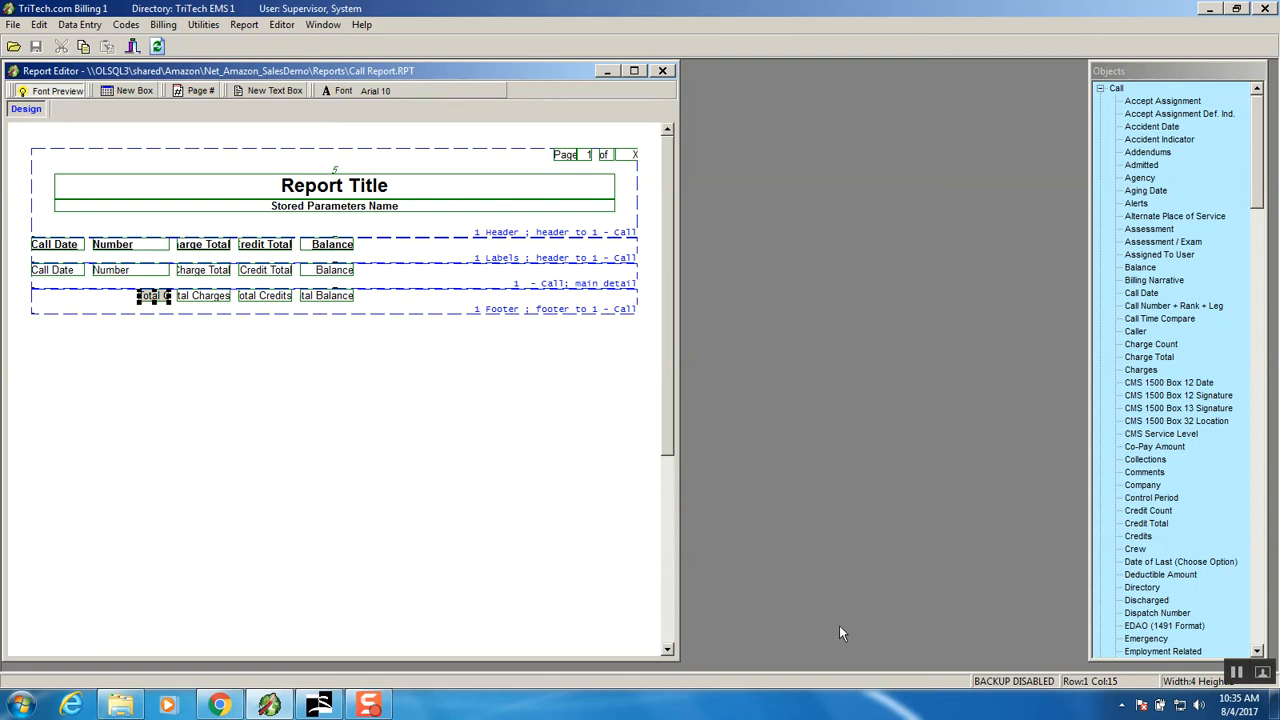
left_click(372, 704)
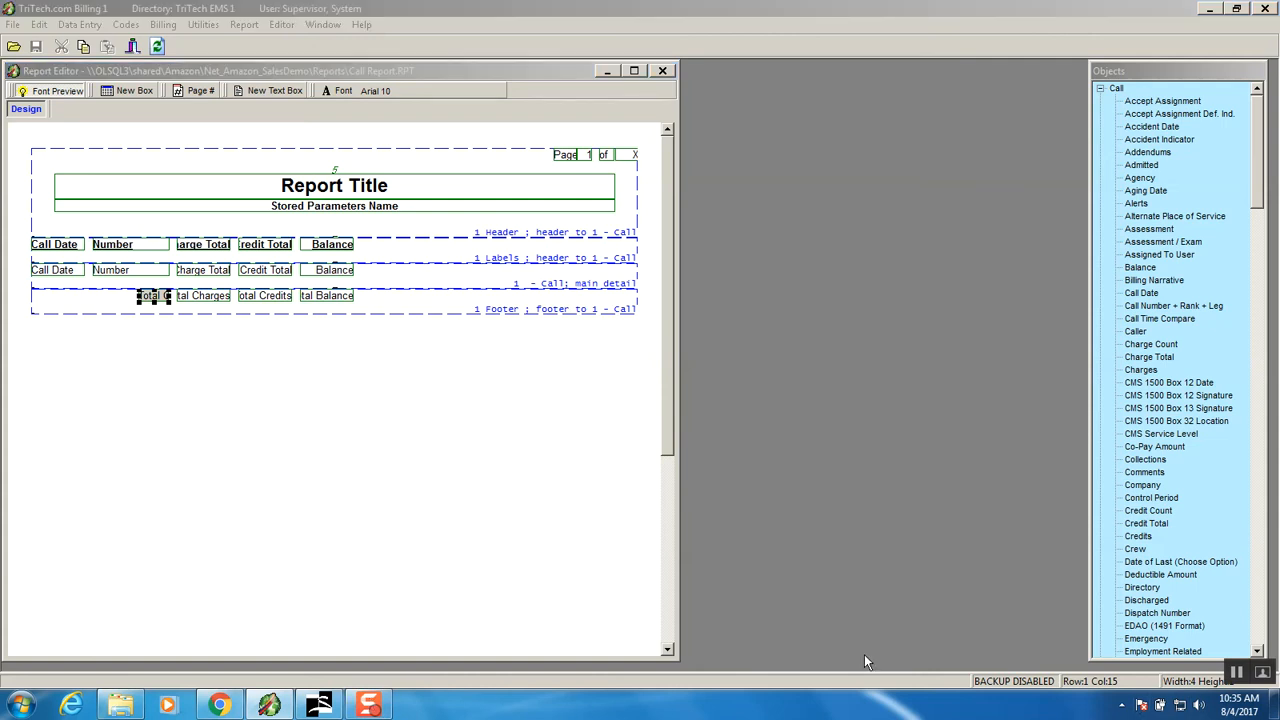